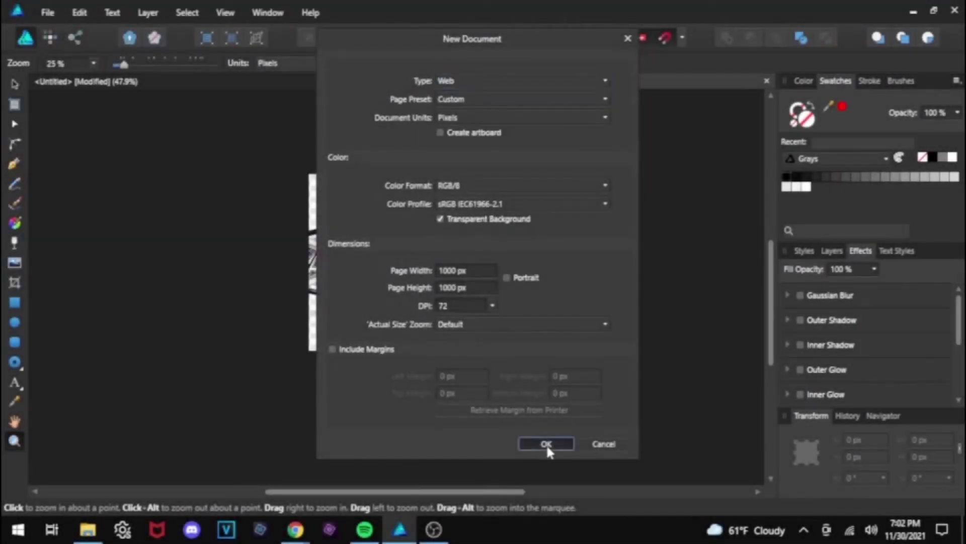
Step: Create a 1000 × 1000 px web document with a transparent background and paste the copied belt image into it
{"action": "left_click", "coordinate": [547, 445]}
{"action": "right_click", "coordinate": [446, 284]}
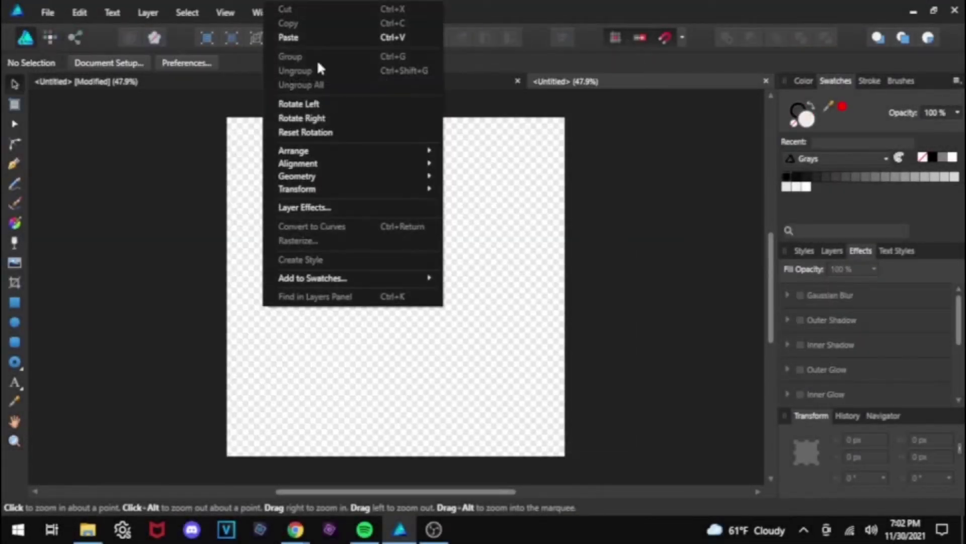
{"action": "left_click", "coordinate": [317, 36]}
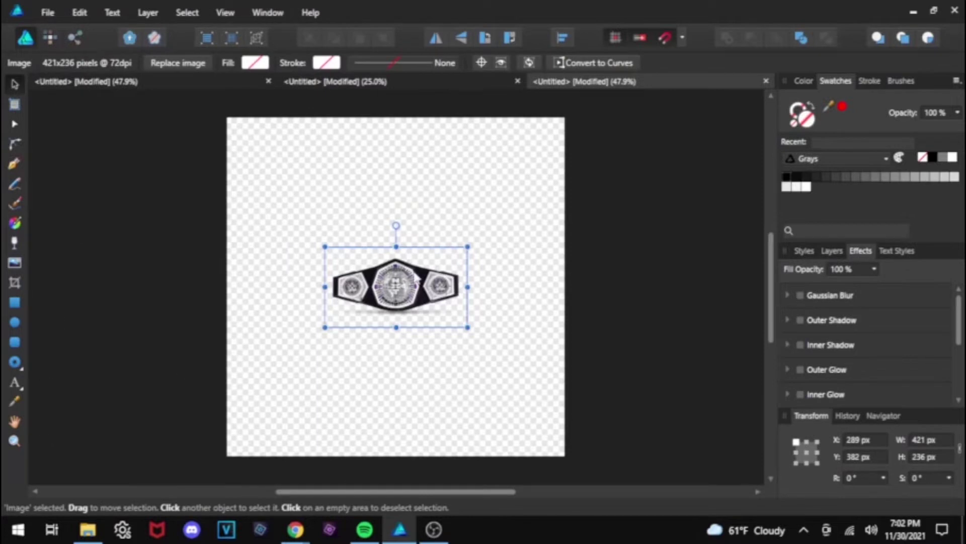
Step: Enlarge the belt image to about 1961 × 1099 px and center its main plate on the page
{"action": "left_click_drag", "start_coordinate": [469, 245], "coordinate": [777, 84]}
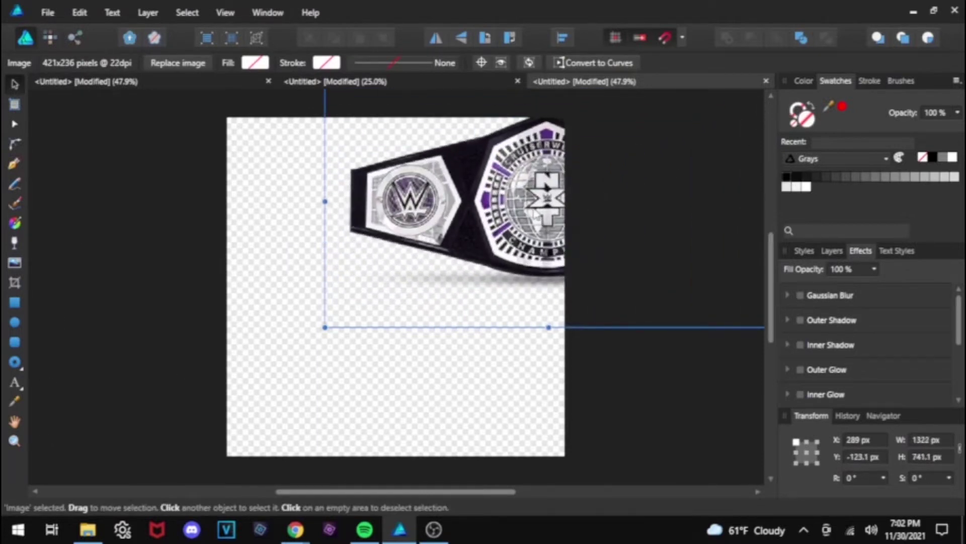
{"action": "left_click_drag", "start_coordinate": [535, 205], "coordinate": [415, 291]}
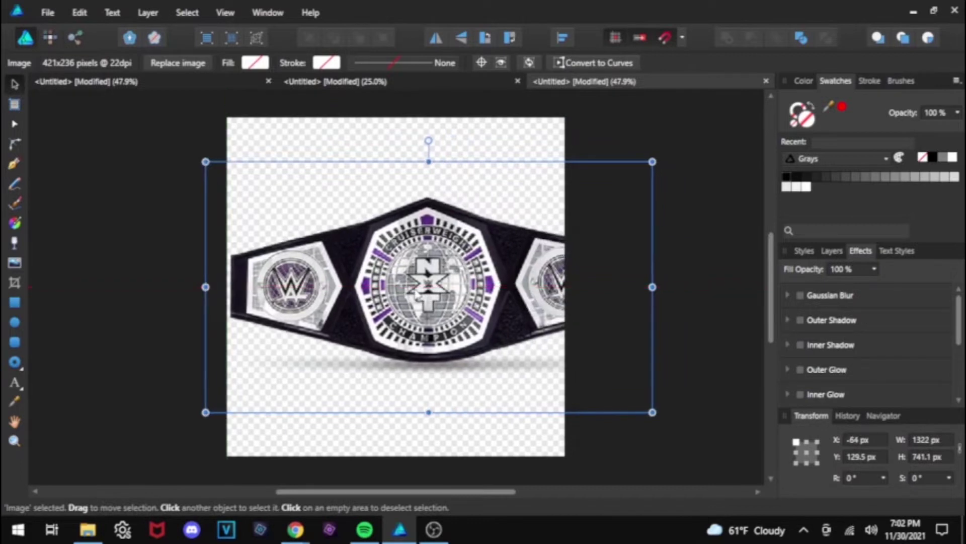
{"action": "left_click_drag", "start_coordinate": [202, 159], "coordinate": [5, 31]}
{"action": "left_click_drag", "start_coordinate": [370, 211], "coordinate": [434, 279]}
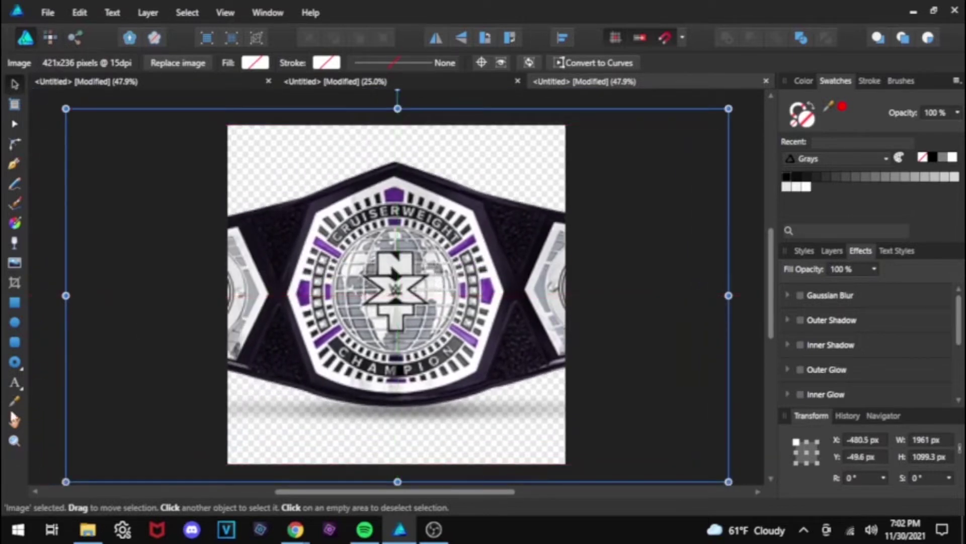
Step: Trace the left half of the main plate's outer edge with straight Pen segments, from the bottom center to the top peak
{"action": "left_click", "coordinate": [14, 165]}
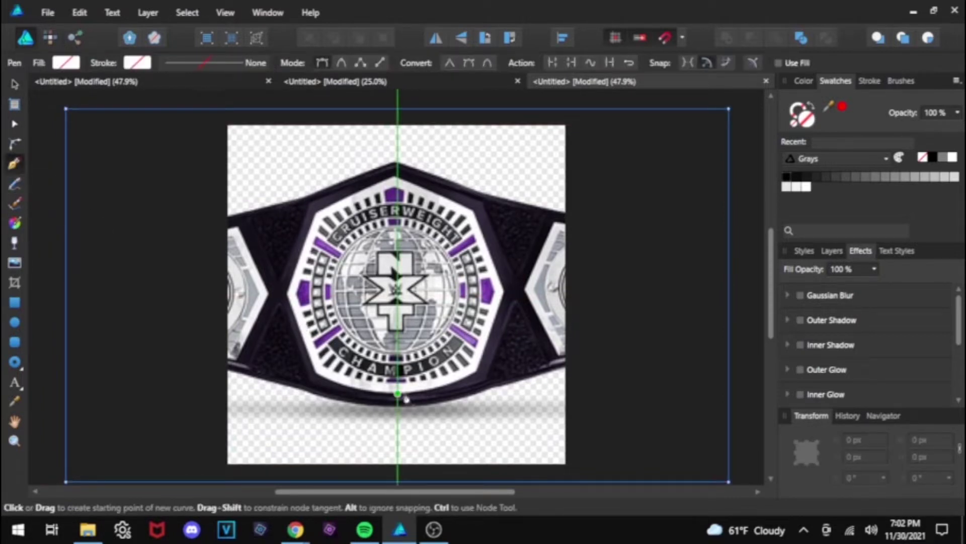
{"action": "left_click", "coordinate": [398, 393]}
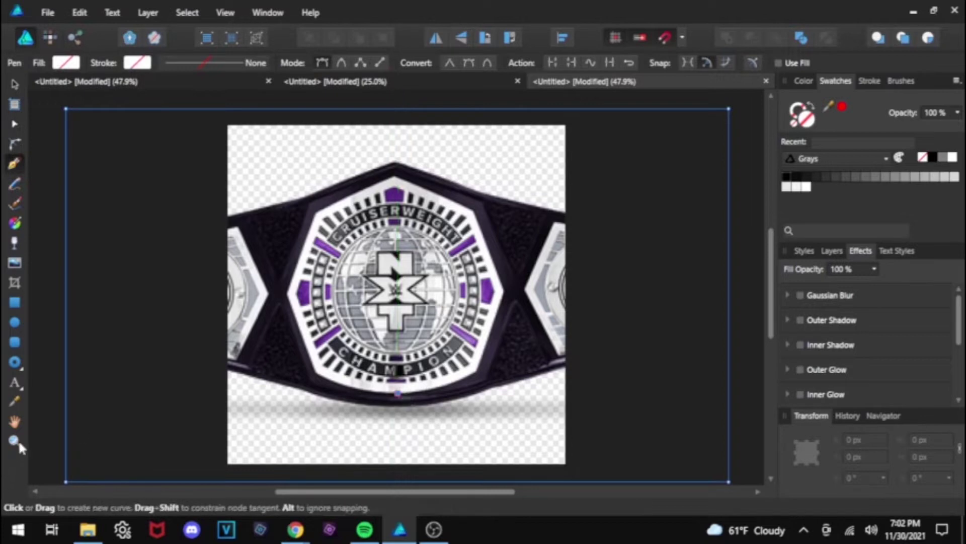
{"action": "left_click", "coordinate": [18, 441]}
{"action": "left_click", "coordinate": [336, 333]}
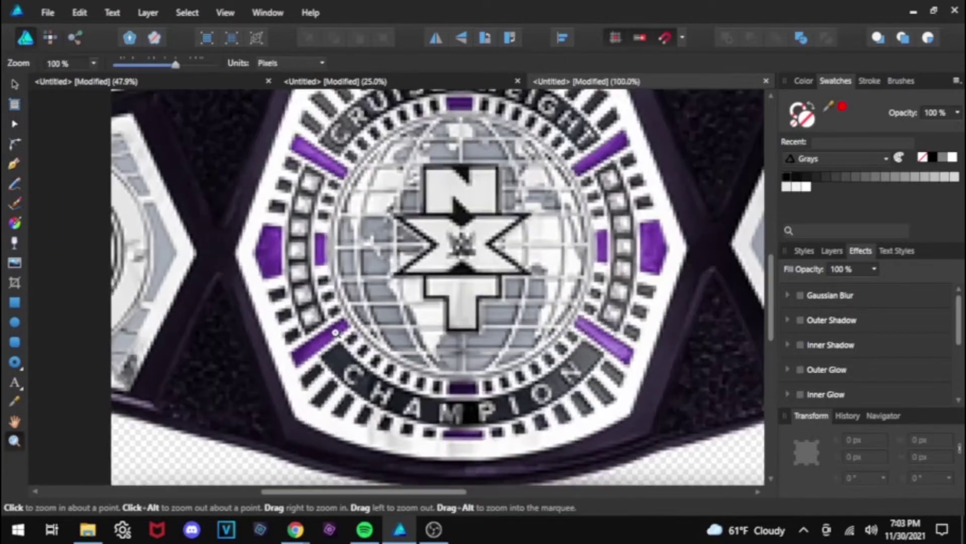
{"action": "left_click", "coordinate": [14, 163]}
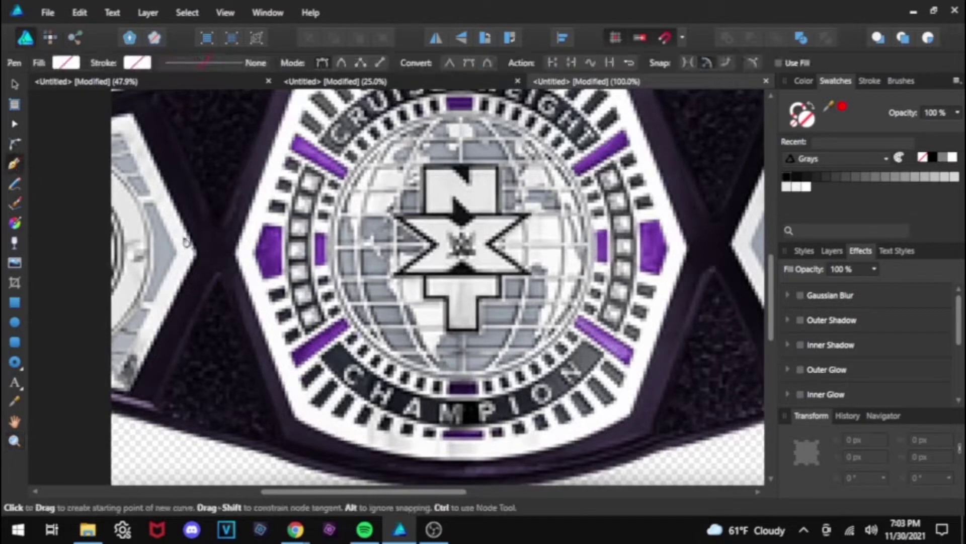
{"action": "left_click", "coordinate": [465, 460]}
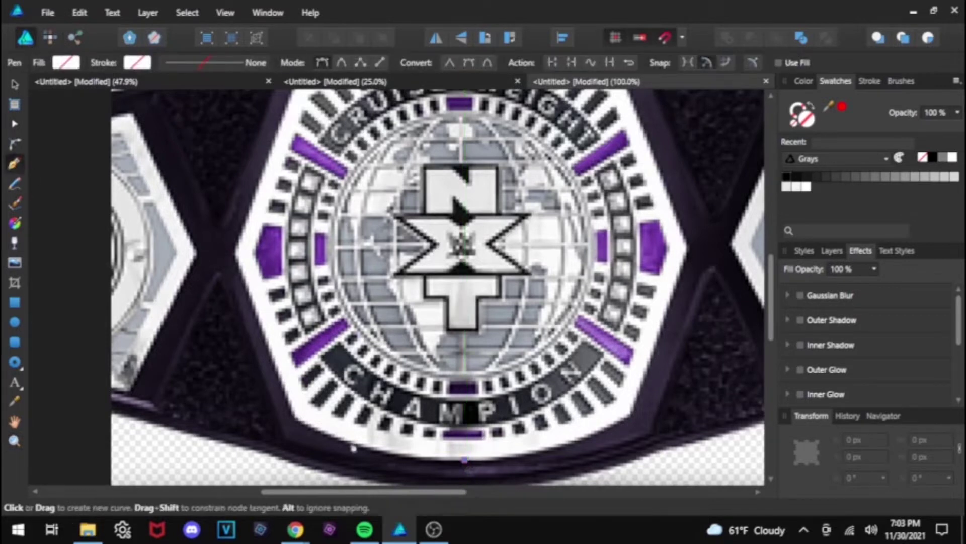
{"action": "left_click", "coordinate": [295, 417]}
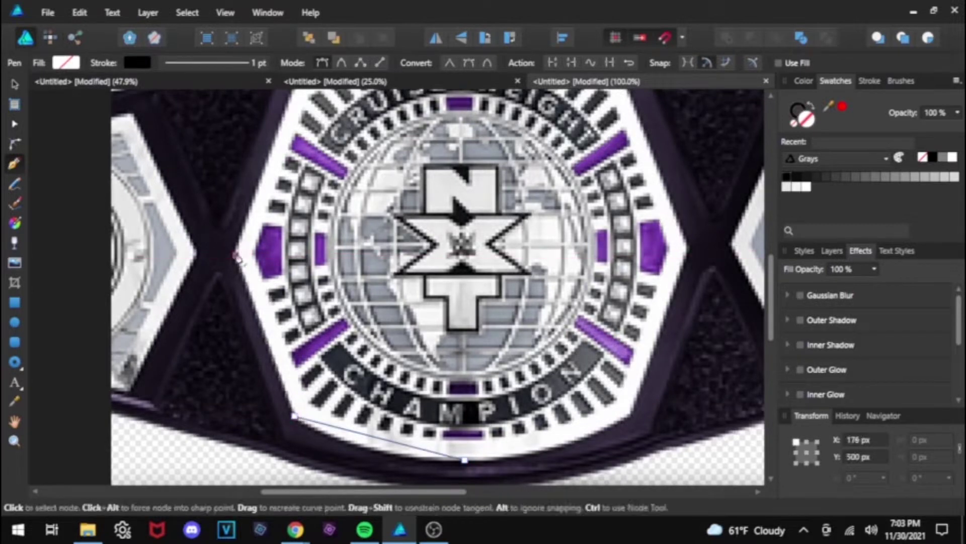
{"action": "scroll", "coordinate": [774, 302], "scroll_direction": "up", "scroll_amount": 3}
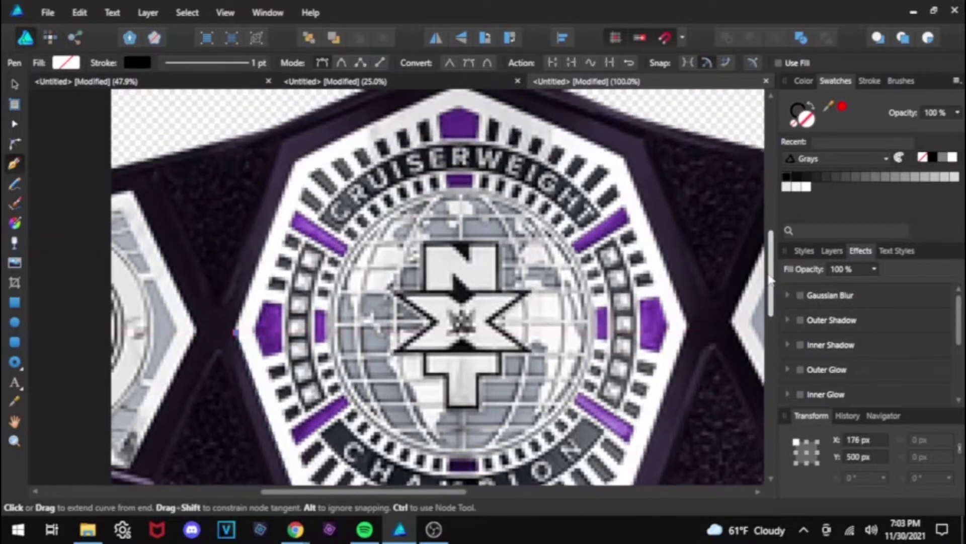
{"action": "left_click", "coordinate": [296, 165]}
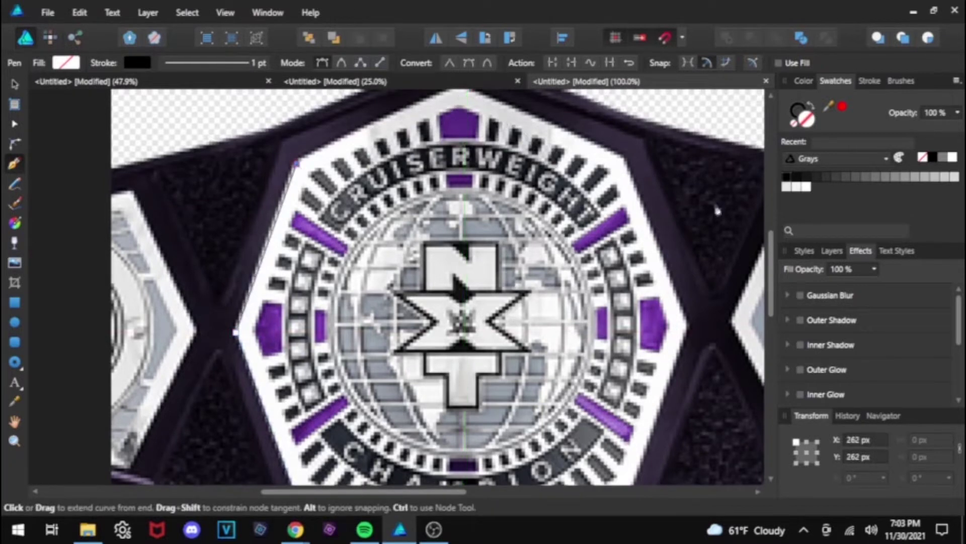
{"action": "scroll", "coordinate": [772, 255], "scroll_direction": "up", "scroll_amount": 1}
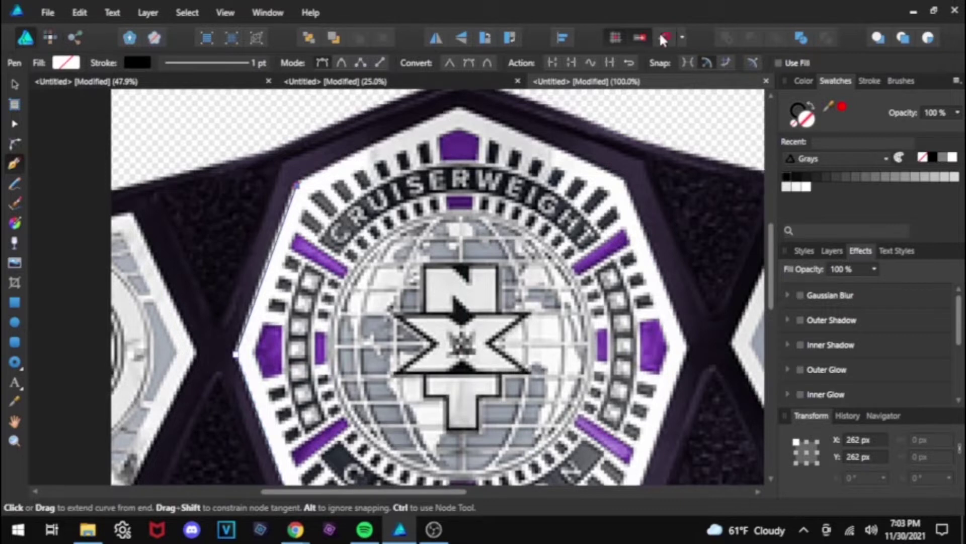
{"action": "left_click", "coordinate": [459, 110]}
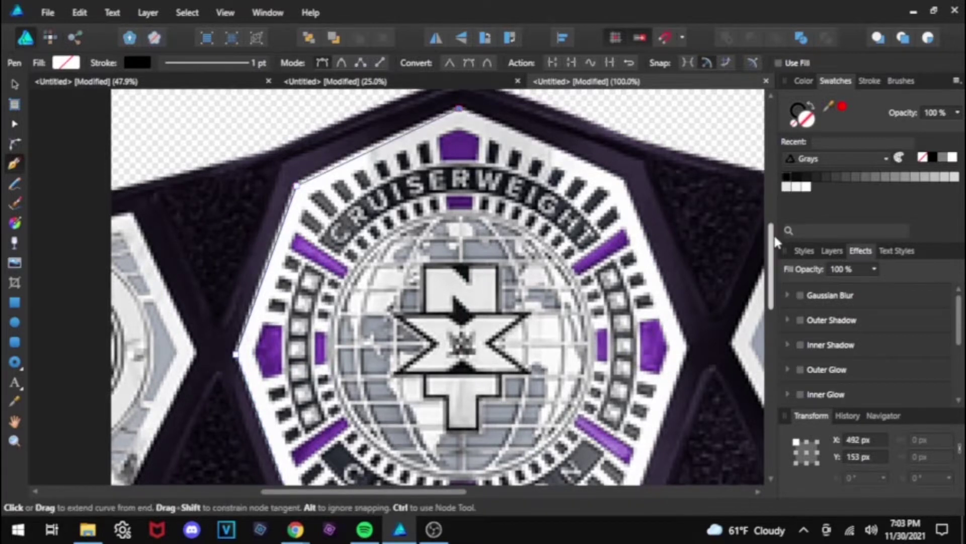
Step: Bend the outline's lower-left bottom segment outward to follow the plate's rounded bottom edge
{"action": "left_click_drag", "start_coordinate": [774, 237], "coordinate": [774, 268]}
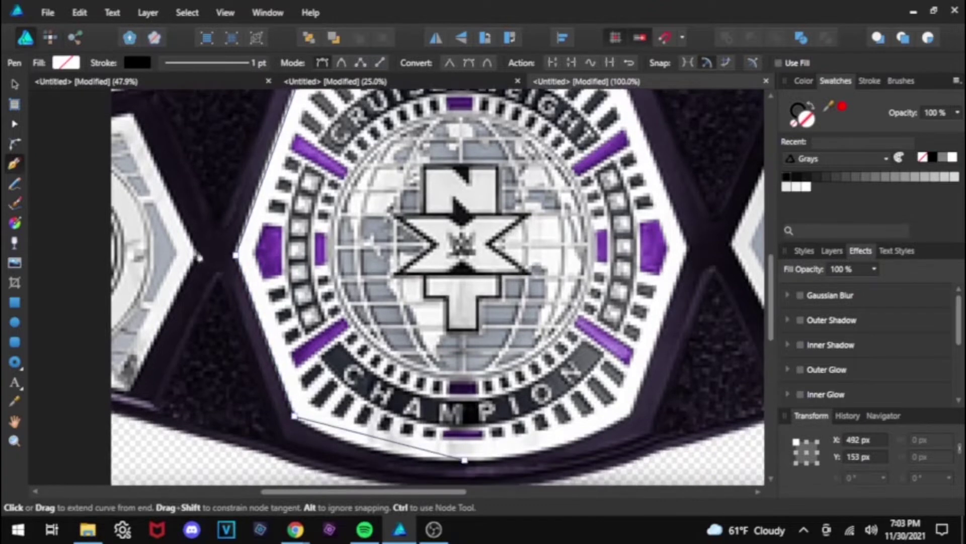
{"action": "left_click", "coordinate": [15, 127]}
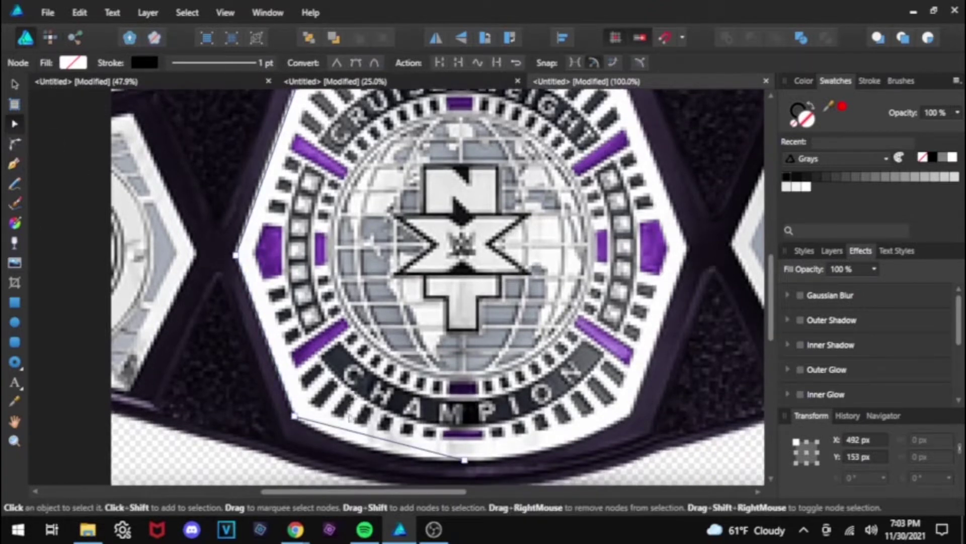
{"action": "left_click_drag", "start_coordinate": [353, 439], "coordinate": [365, 450]}
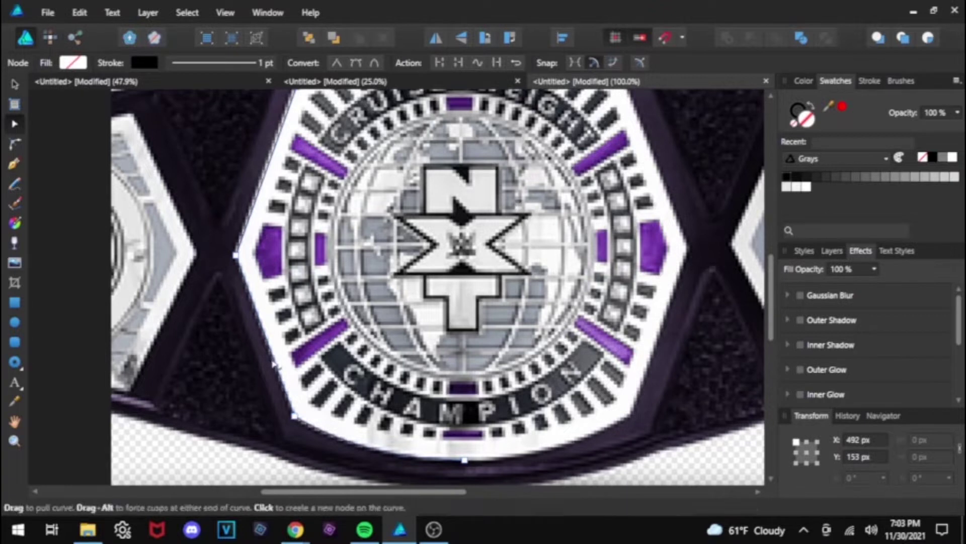
Step: Try bending the outline's two left side segments inward, and undo both bends
{"action": "left_click_drag", "start_coordinate": [273, 360], "coordinate": [289, 354]}
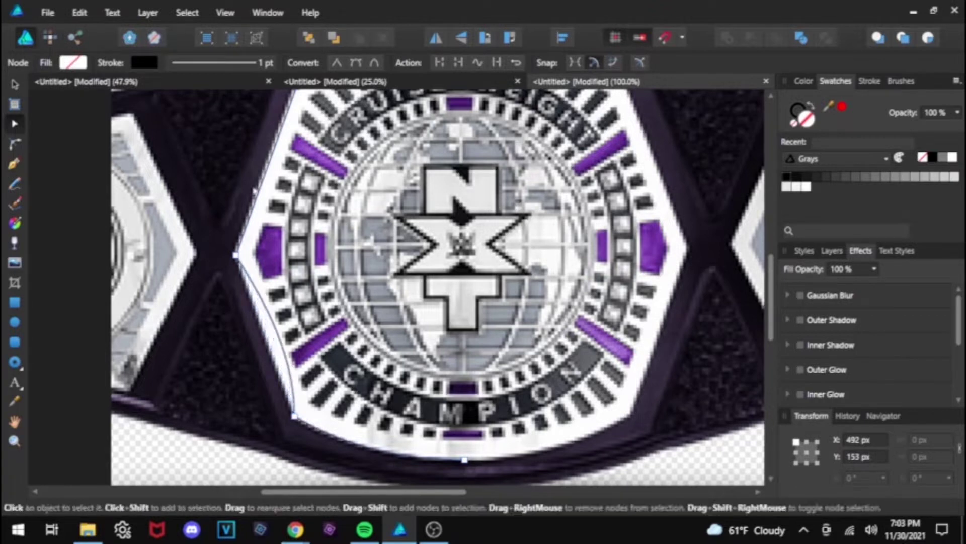
{"action": "left_click_drag", "start_coordinate": [258, 189], "coordinate": [269, 193]}
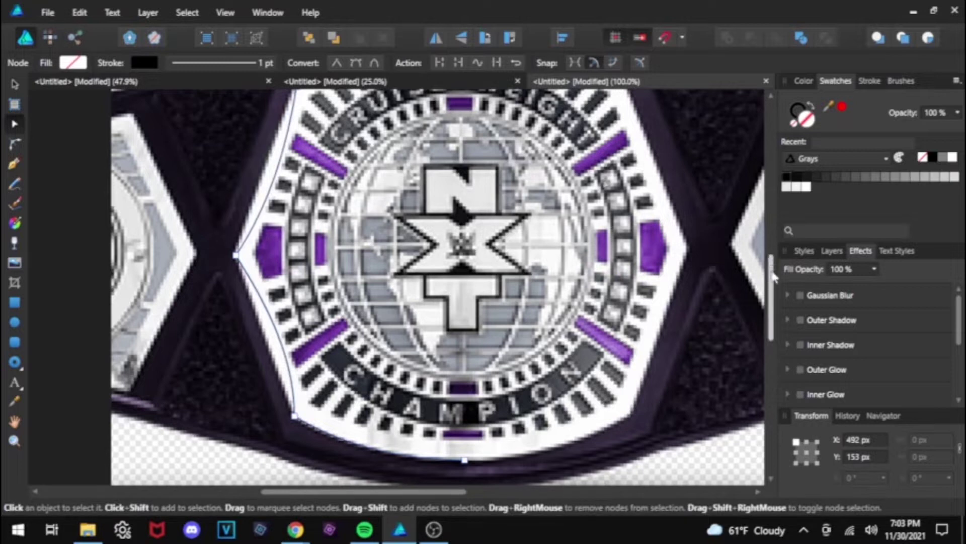
{"action": "scroll", "coordinate": [772, 254], "scroll_direction": "up", "scroll_amount": 3}
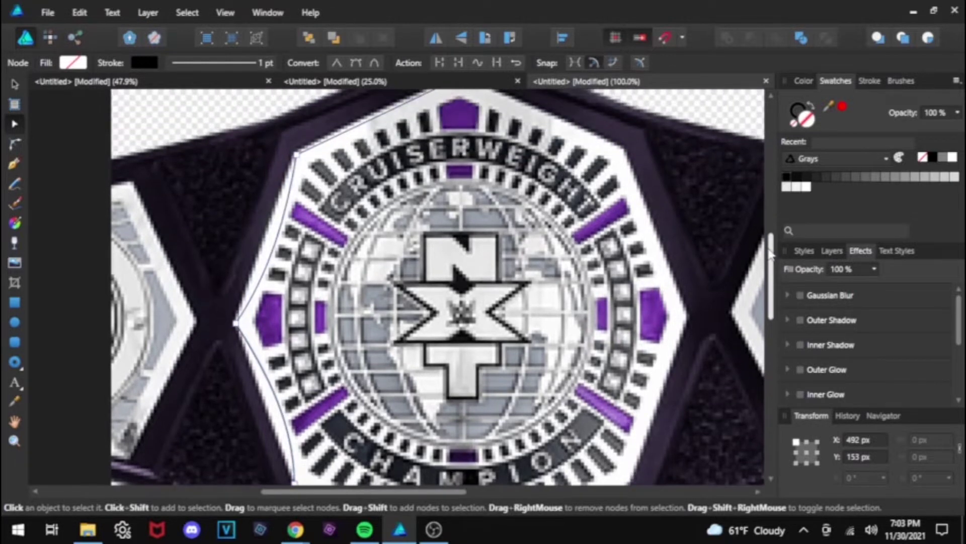
{"action": "scroll", "coordinate": [771, 254], "scroll_direction": "down", "scroll_amount": 1}
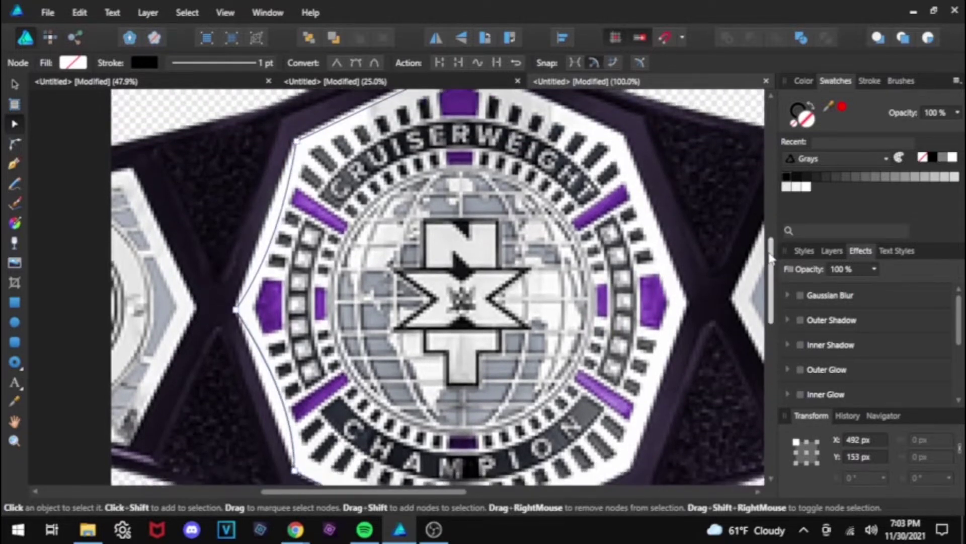
{"action": "key", "text": "ctrl+z"}
{"action": "key", "text": "ctrl+z"}
Step: Bend the outline's upper-left top segment slightly to fit the plate and move its corner node to about X 259 px, Y 261 px
{"action": "scroll", "coordinate": [771, 258], "scroll_direction": "up", "scroll_amount": 2}
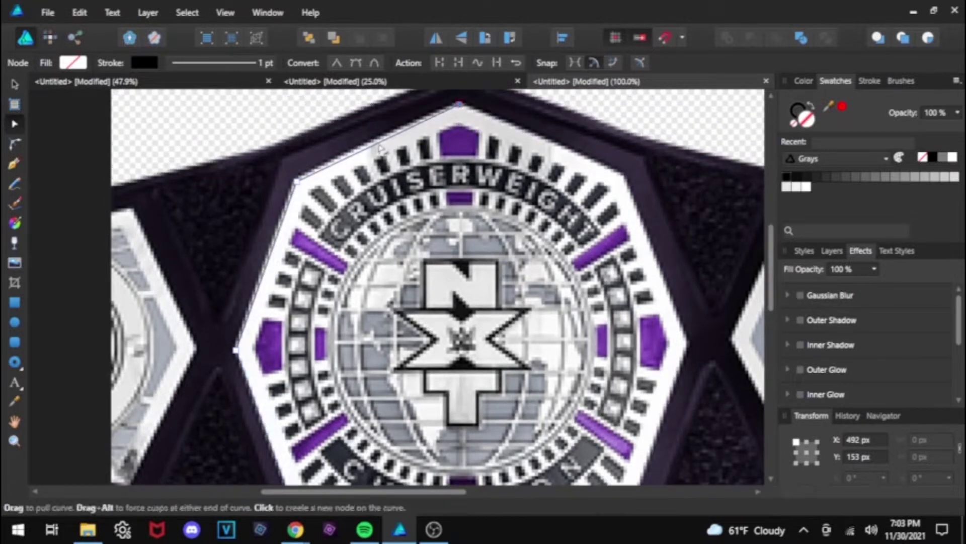
{"action": "left_click", "coordinate": [377, 144]}
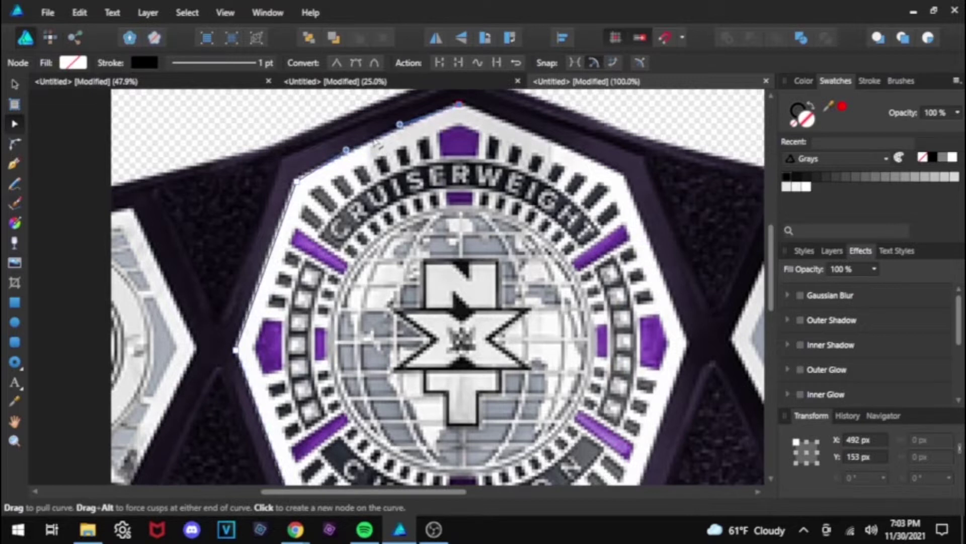
{"action": "left_click_drag", "start_coordinate": [377, 143], "coordinate": [380, 148]}
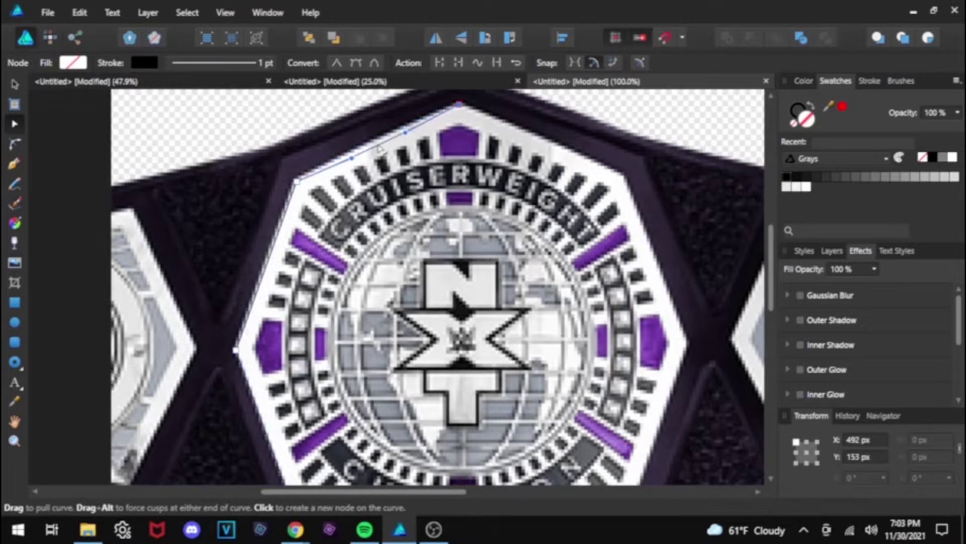
{"action": "key", "text": "ctrl+z"}
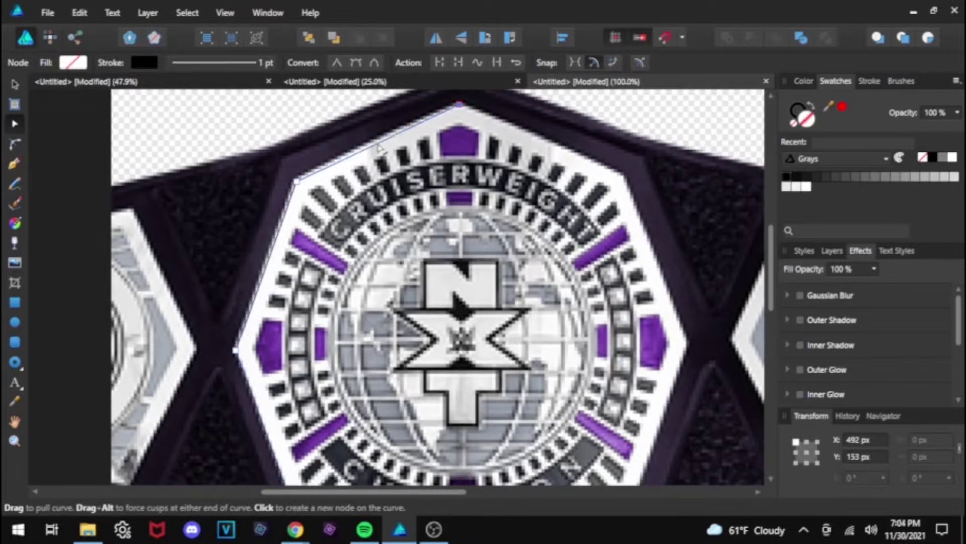
{"action": "left_click", "coordinate": [378, 146]}
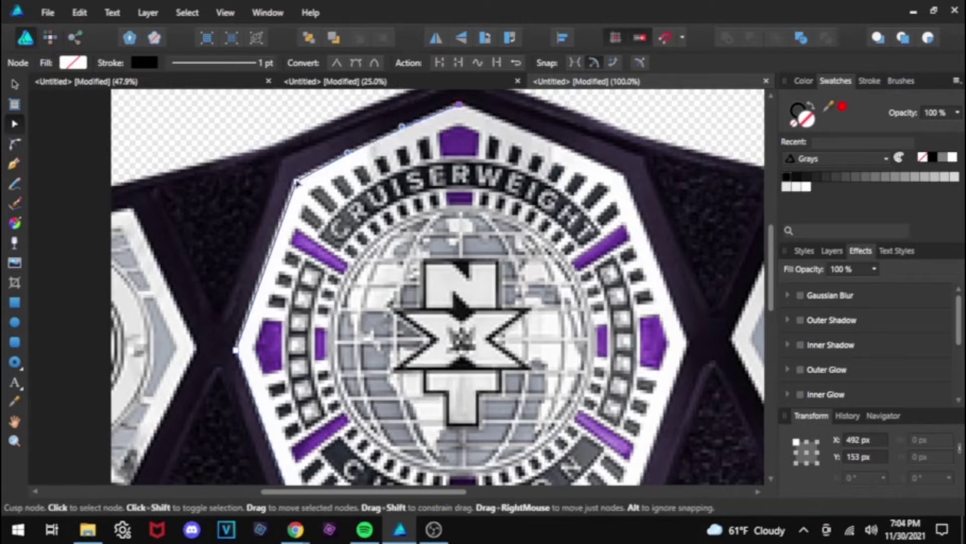
{"action": "left_click", "coordinate": [294, 181]}
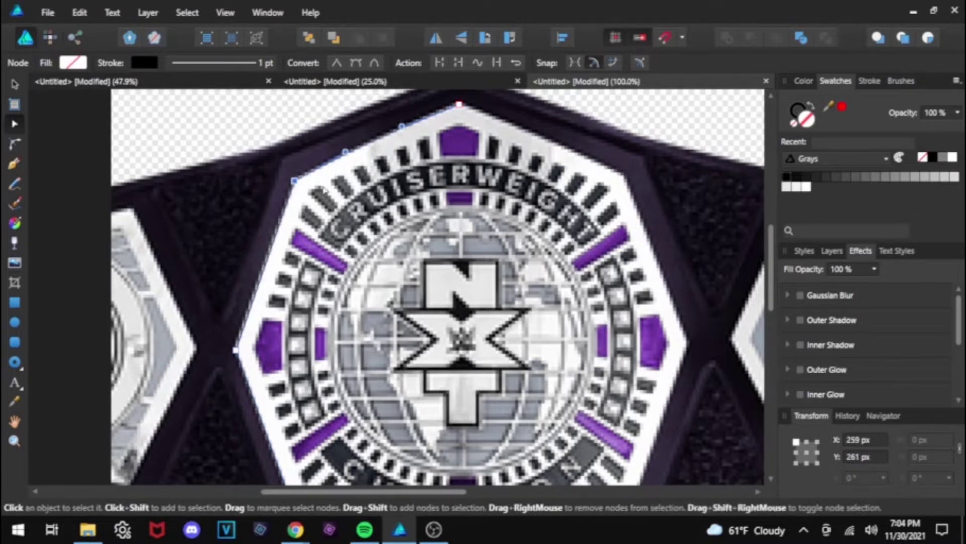
{"action": "left_click", "coordinate": [321, 187]}
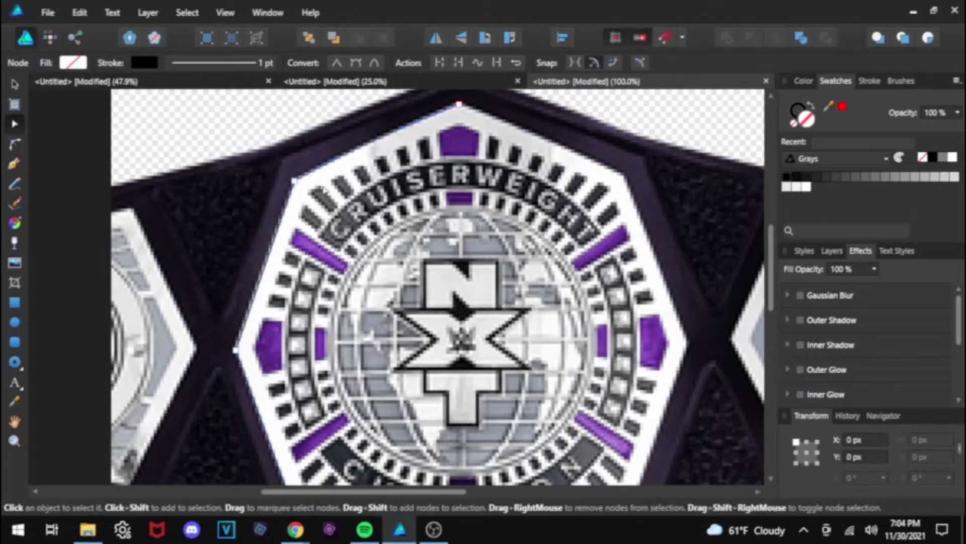
Step: Duplicate the half outline, flip the copy horizontally and move it over the plate's right half to meet the original at the center
{"action": "left_click", "coordinate": [830, 252]}
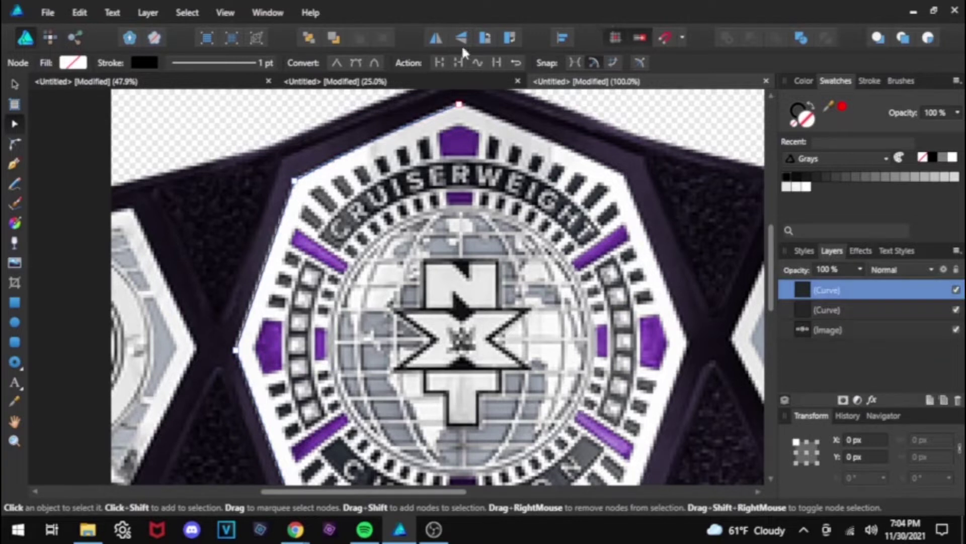
{"action": "left_click", "coordinate": [436, 39]}
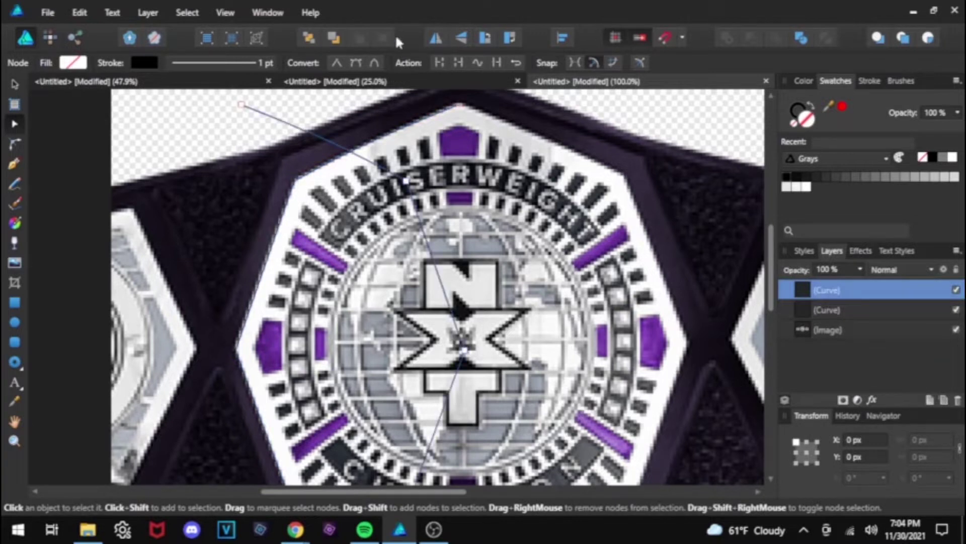
{"action": "left_click", "coordinate": [13, 84]}
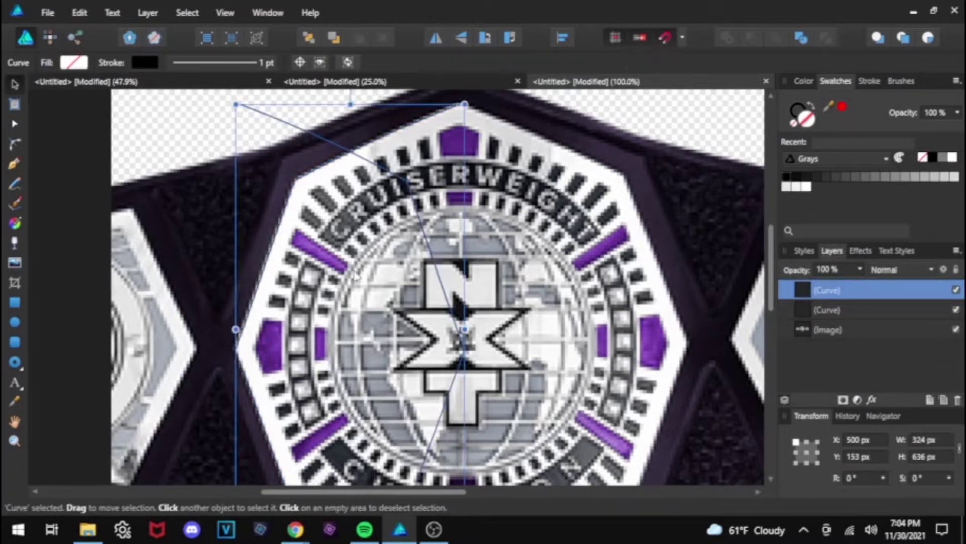
{"action": "left_click_drag", "start_coordinate": [337, 293], "coordinate": [555, 288]}
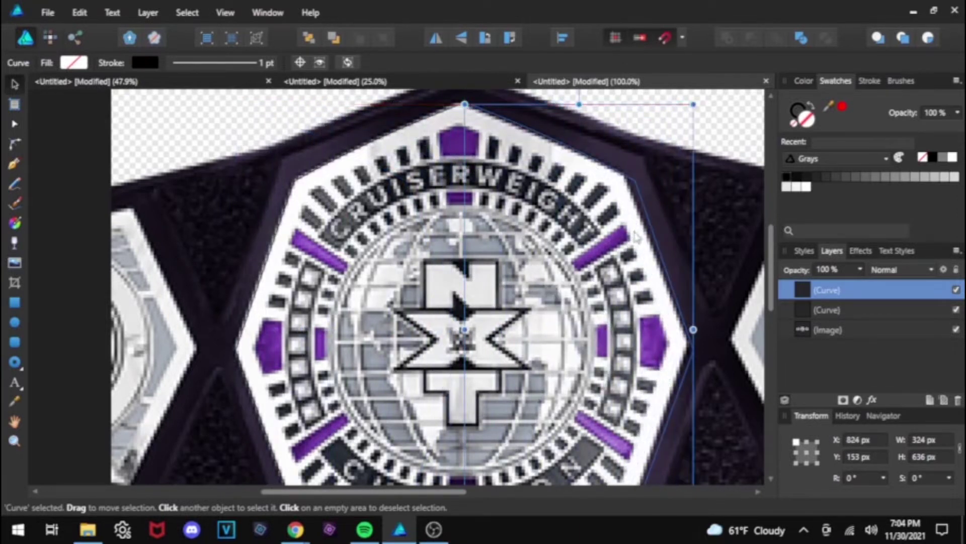
{"action": "left_click", "coordinate": [720, 216]}
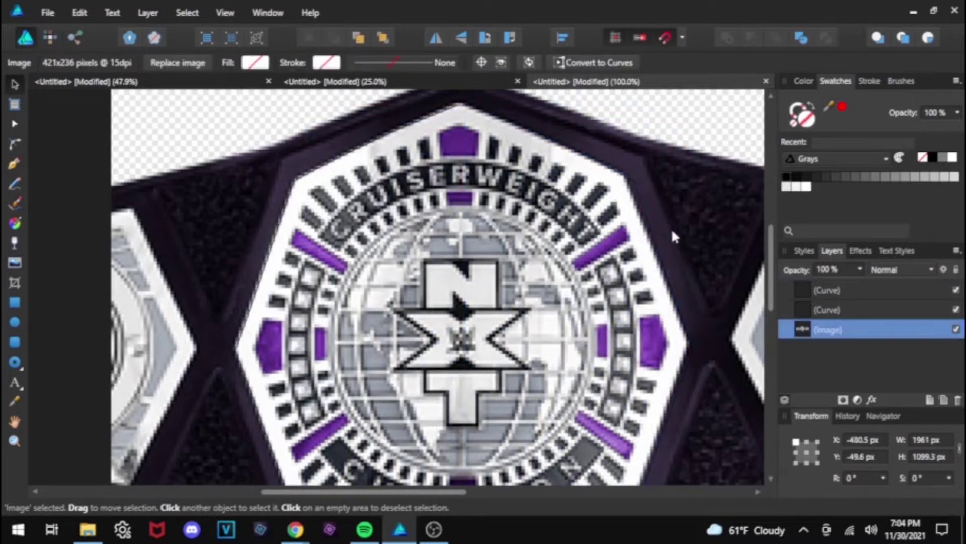
{"action": "left_click", "coordinate": [837, 291]}
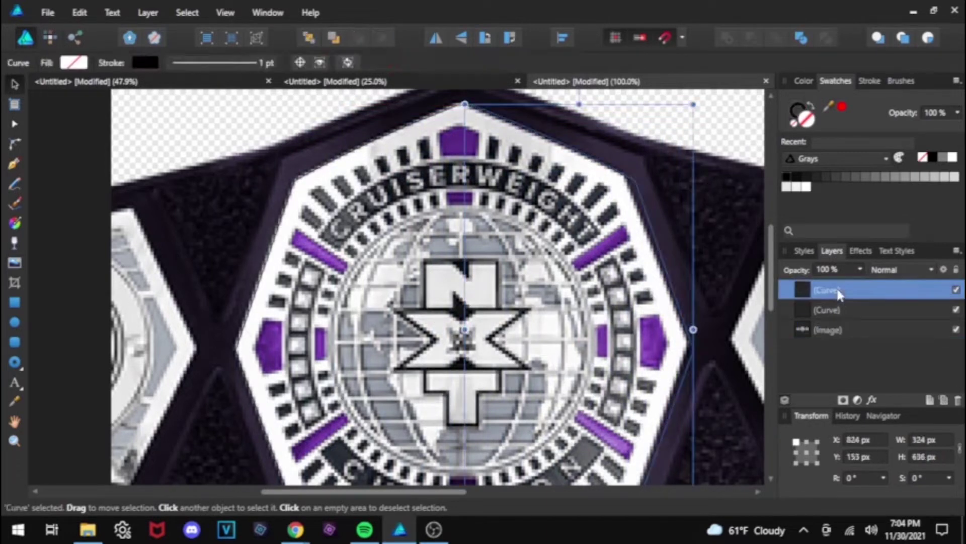
Step: Thicken the strokes of the two half outlines, setting the right half to 11.4 pt and the left half to 12.3 pt
{"action": "left_click", "coordinate": [251, 64]}
{"action": "left_click_drag", "start_coordinate": [194, 112], "coordinate": [208, 112]}
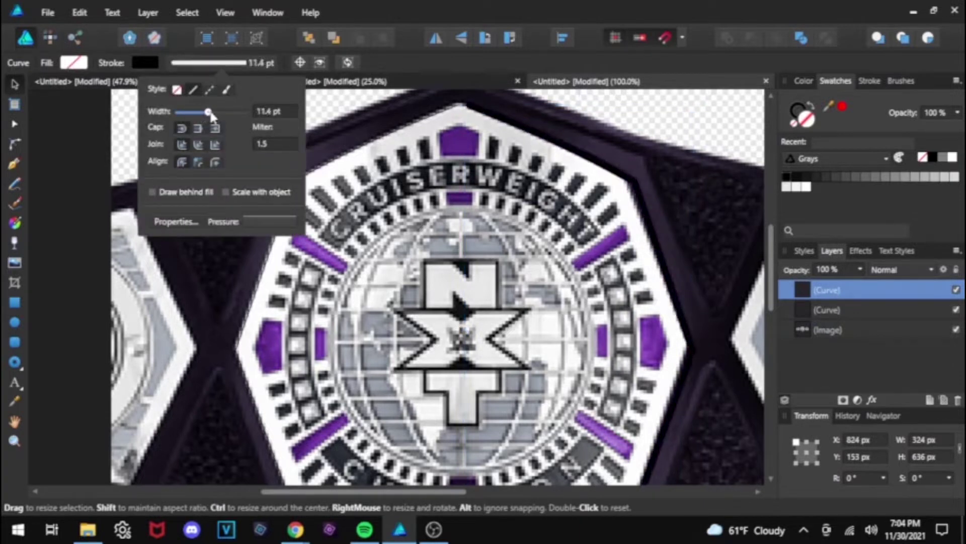
{"action": "left_click", "coordinate": [873, 310]}
{"action": "left_click", "coordinate": [252, 62]}
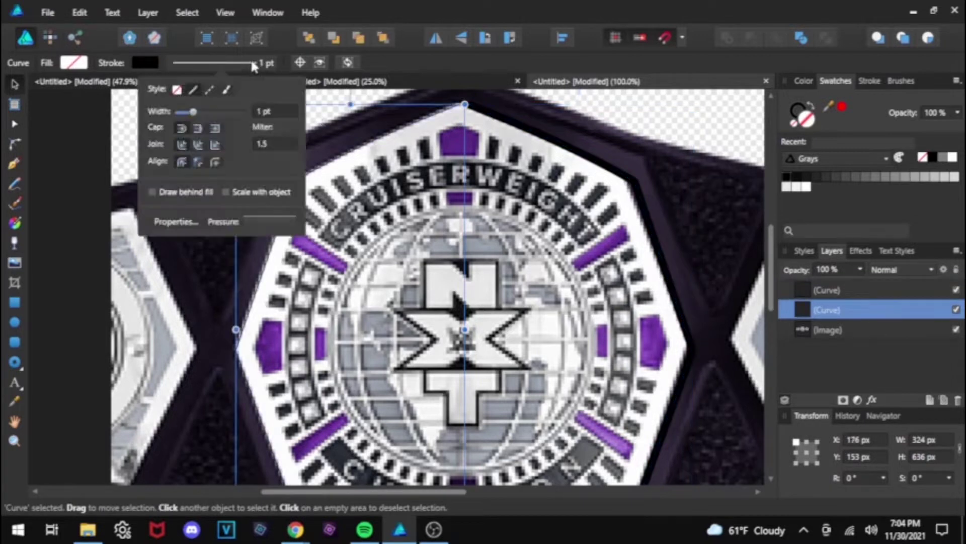
{"action": "left_click_drag", "start_coordinate": [195, 108], "coordinate": [210, 115]}
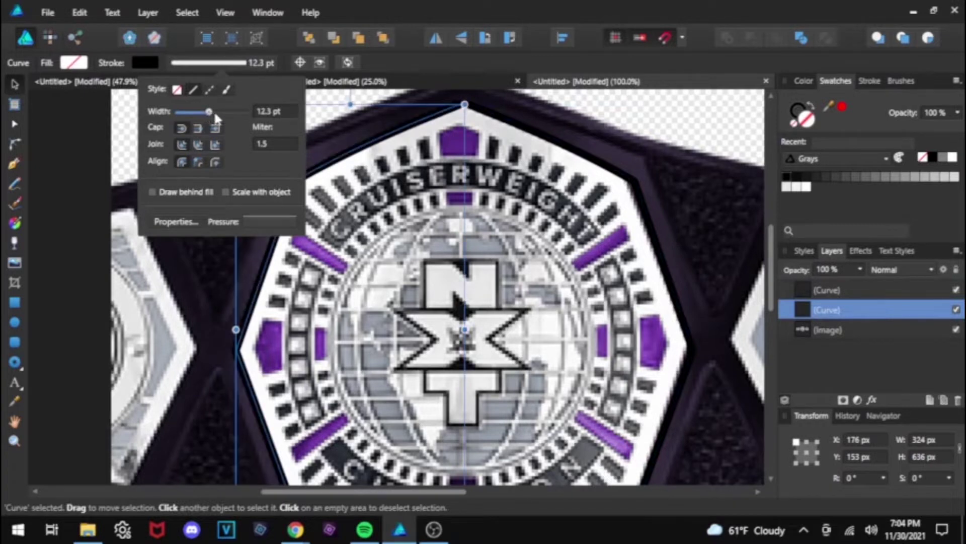
Step: Select both half outlines and merge them into a single curve with the Add operation
{"action": "left_click", "coordinate": [894, 289]}
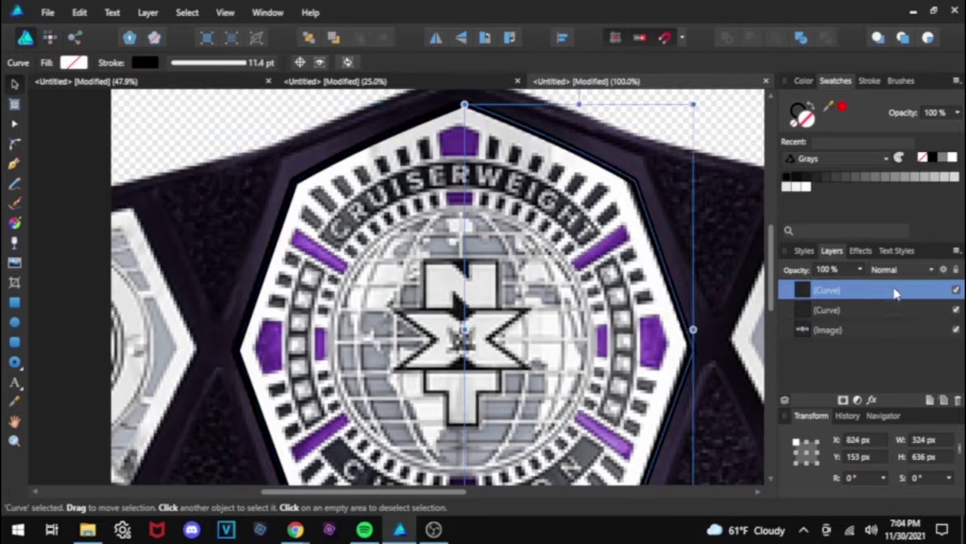
{"action": "left_click", "coordinate": [885, 316], "text": "shift"}
{"action": "left_click", "coordinate": [727, 38]}
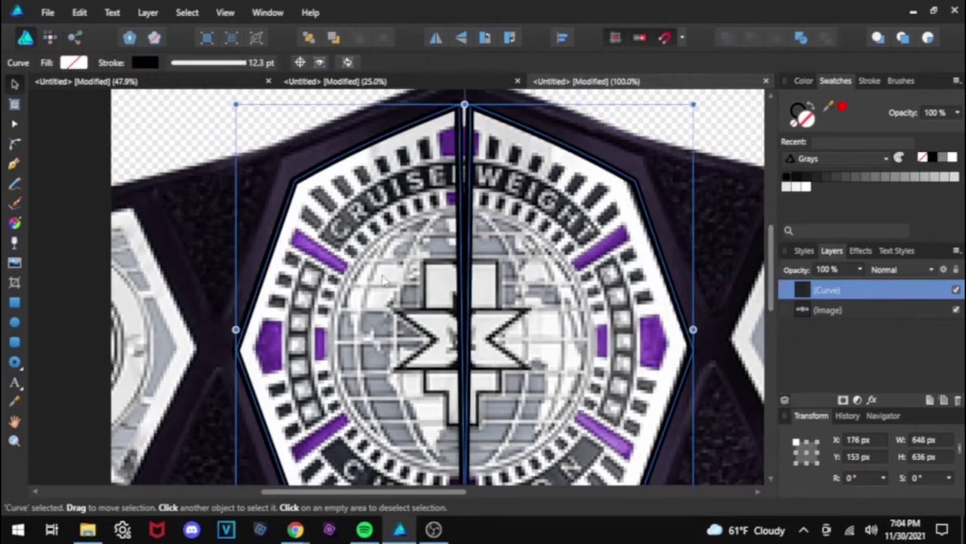
Step: Draw a triangle about 505 px wide and 423 px high over the plate and remove its fill
{"action": "left_click", "coordinate": [15, 362]}
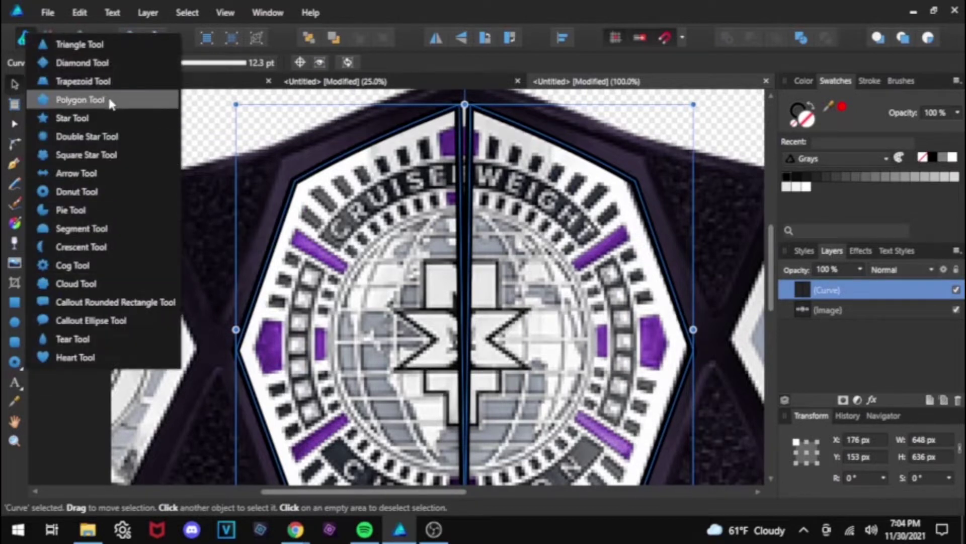
{"action": "left_click", "coordinate": [117, 45]}
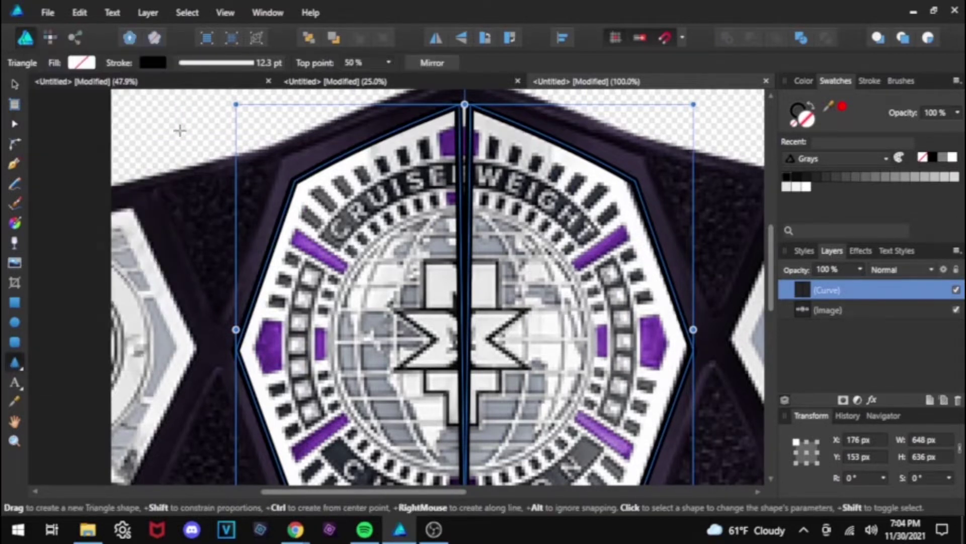
{"action": "left_click_drag", "start_coordinate": [179, 130], "coordinate": [535, 427]}
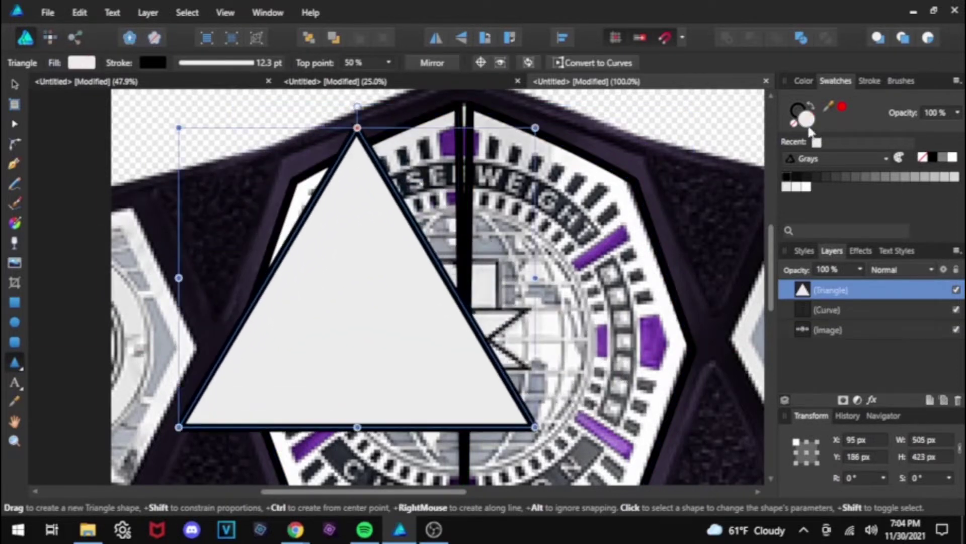
{"action": "left_click", "coordinate": [794, 123]}
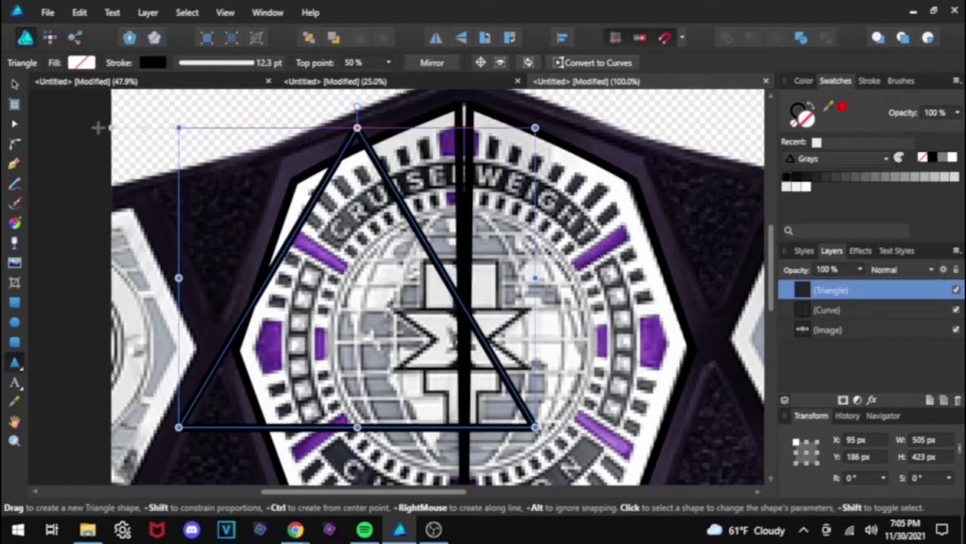
Step: Center the triangle over the seam at X 247.5 px, Y 155 px and merge it with the plate outline using Add
{"action": "left_click", "coordinate": [15, 84]}
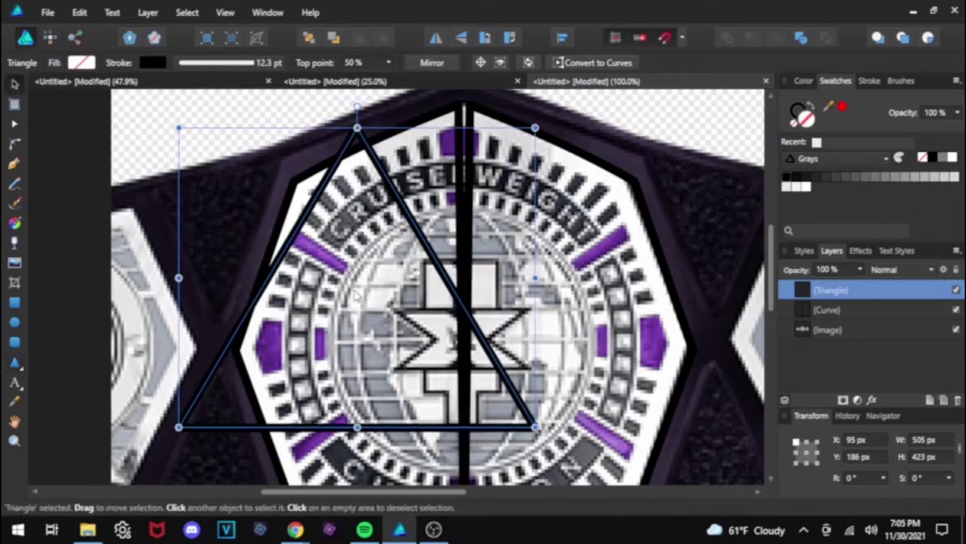
{"action": "left_click_drag", "start_coordinate": [358, 296], "coordinate": [457, 274]}
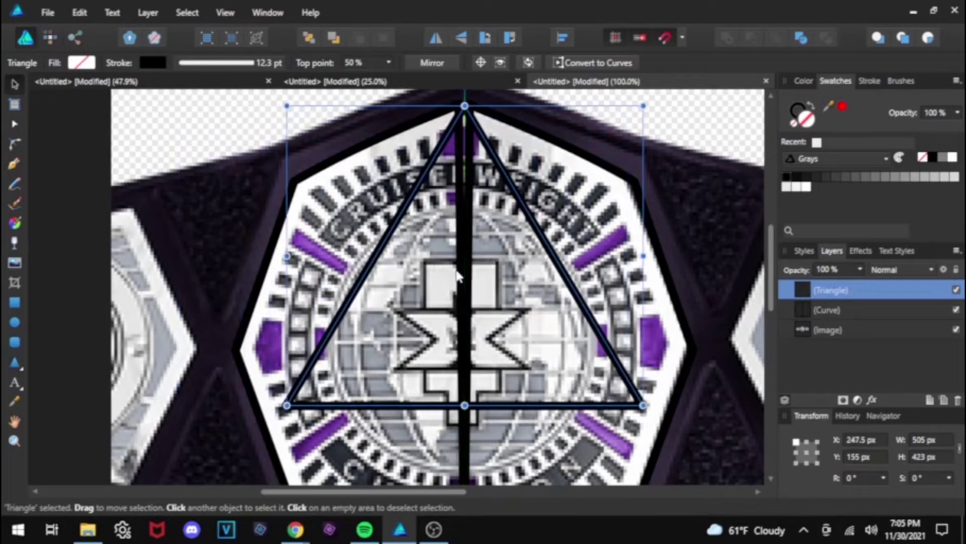
{"action": "left_click", "coordinate": [886, 313], "text": "shift"}
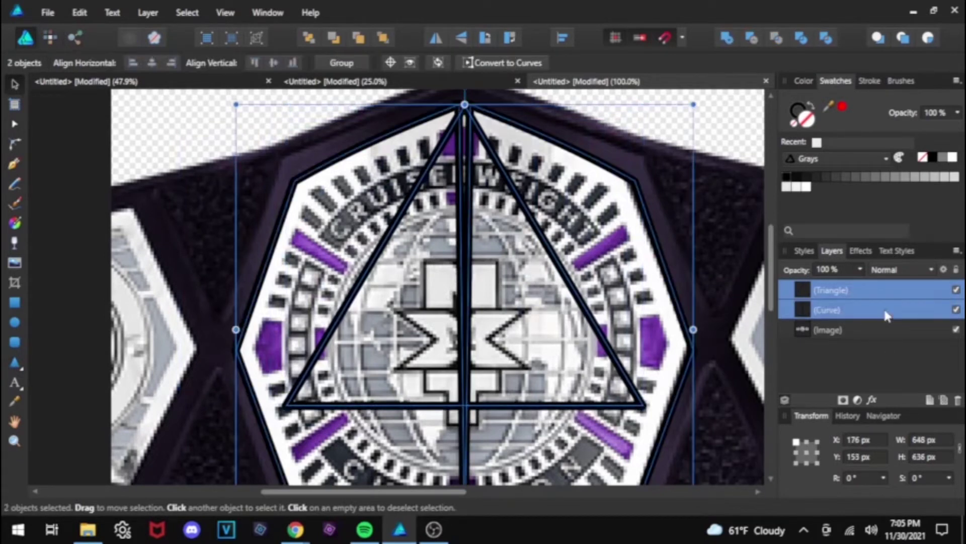
{"action": "left_click", "coordinate": [728, 37]}
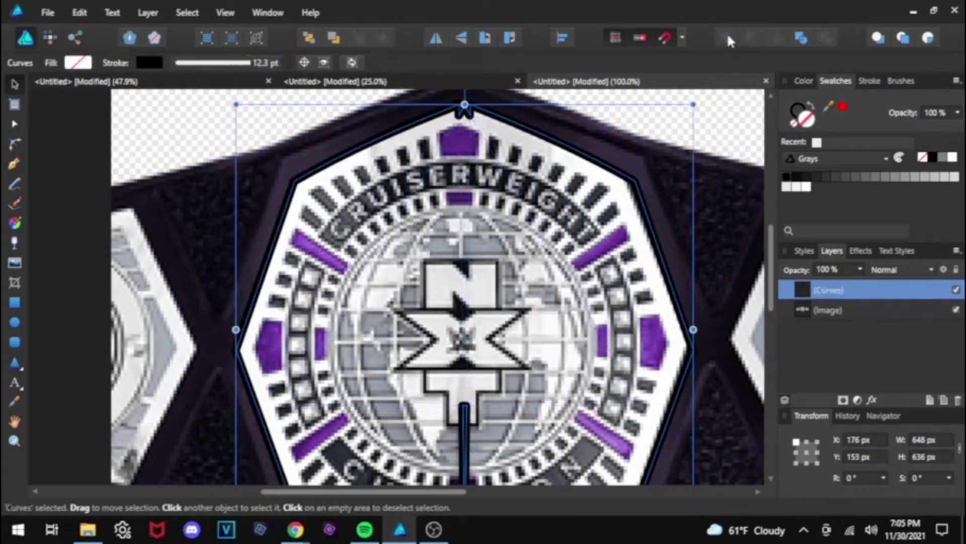
Step: Smooth the notch at the outline's top by moving its two lower nodes onto the sloping edges and raising the center node to X 500 px, Y 151 px
{"action": "scroll", "coordinate": [760, 231], "scroll_direction": "down", "scroll_amount": 2}
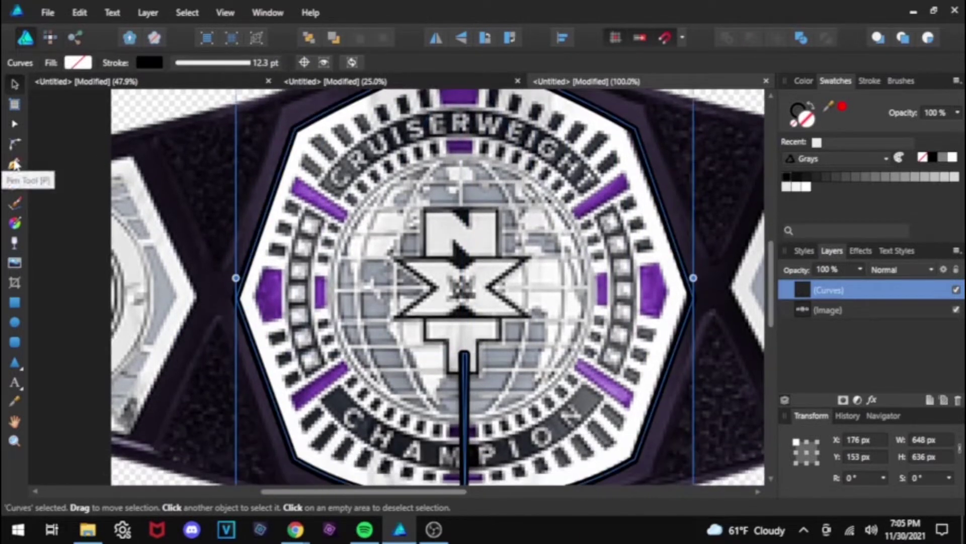
{"action": "left_click", "coordinate": [14, 124]}
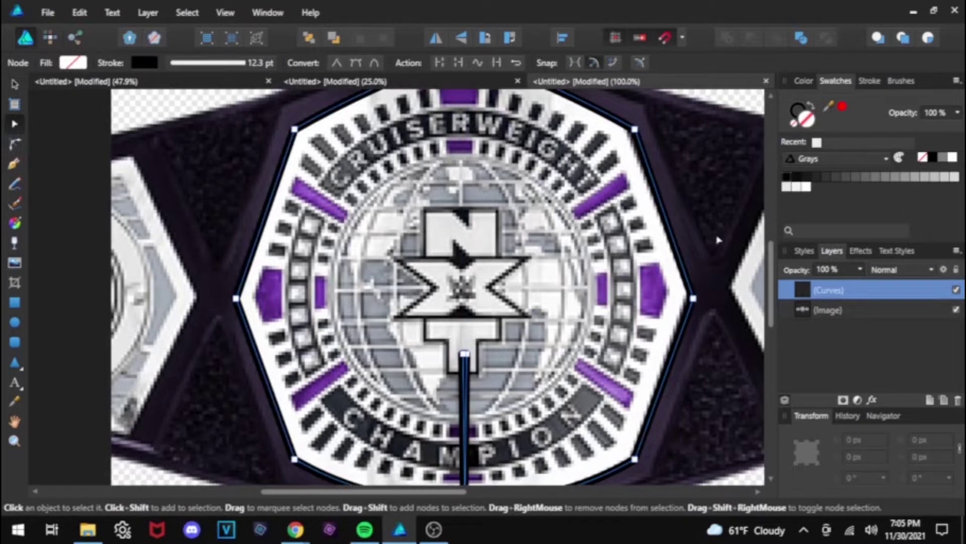
{"action": "scroll", "coordinate": [757, 268], "scroll_direction": "up", "scroll_amount": 2}
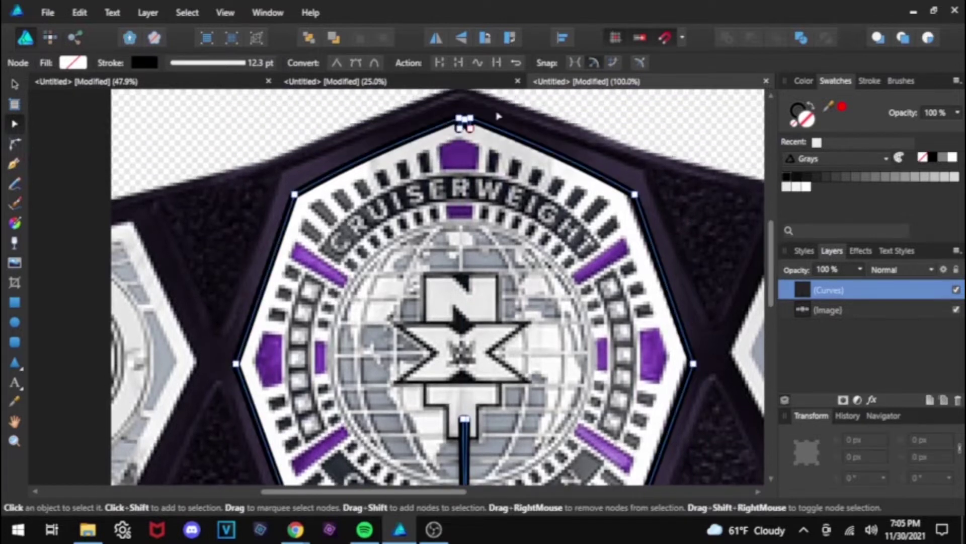
{"action": "left_click", "coordinate": [15, 440]}
{"action": "left_click", "coordinate": [479, 173]}
{"action": "left_click", "coordinate": [479, 173]}
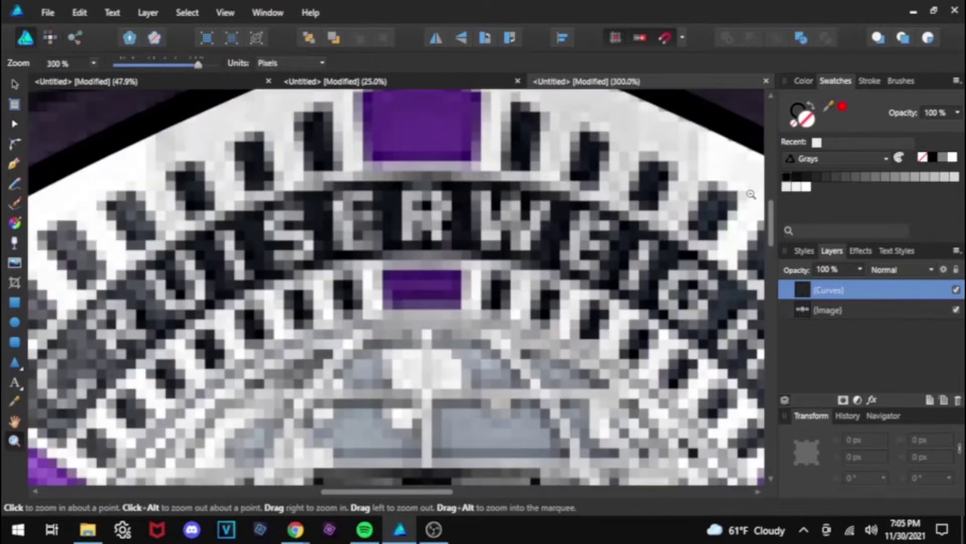
{"action": "scroll", "coordinate": [755, 206], "scroll_direction": "up", "scroll_amount": 3}
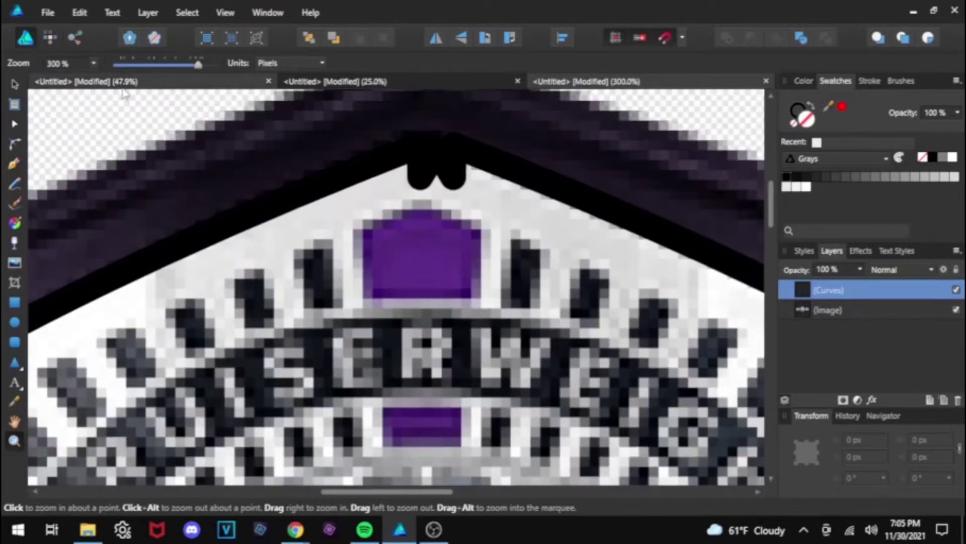
{"action": "left_click", "coordinate": [15, 125]}
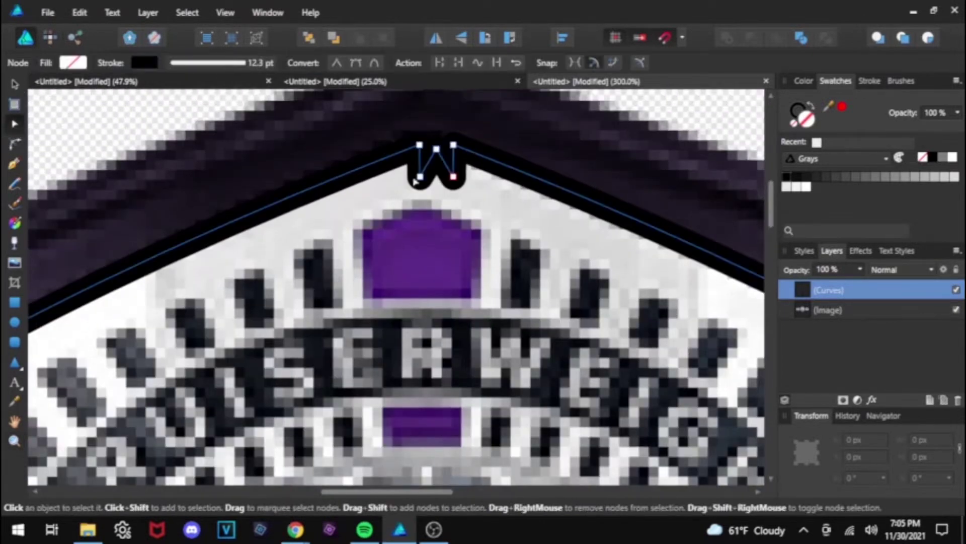
{"action": "left_click_drag", "start_coordinate": [421, 180], "coordinate": [401, 156]}
{"action": "left_click", "coordinate": [453, 177]}
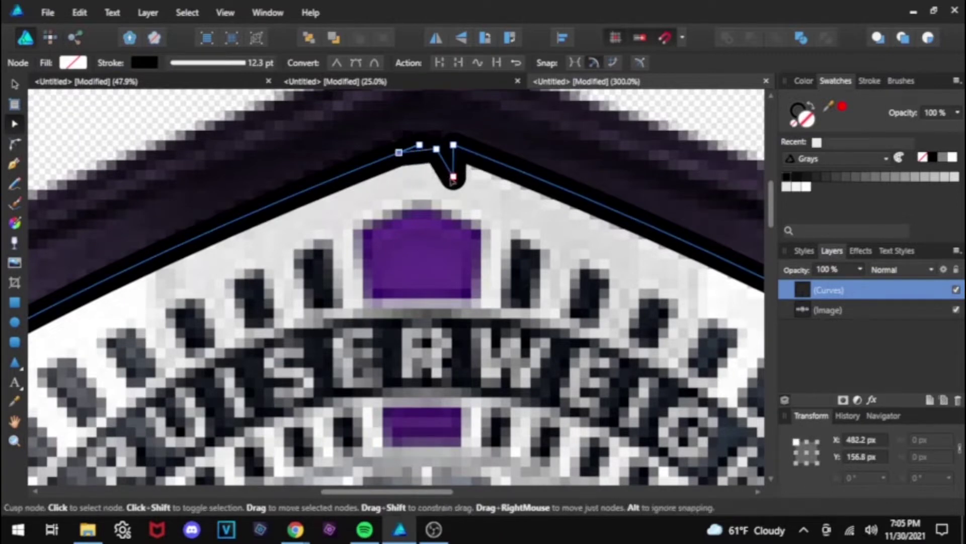
{"action": "left_click_drag", "start_coordinate": [453, 178], "coordinate": [476, 152]}
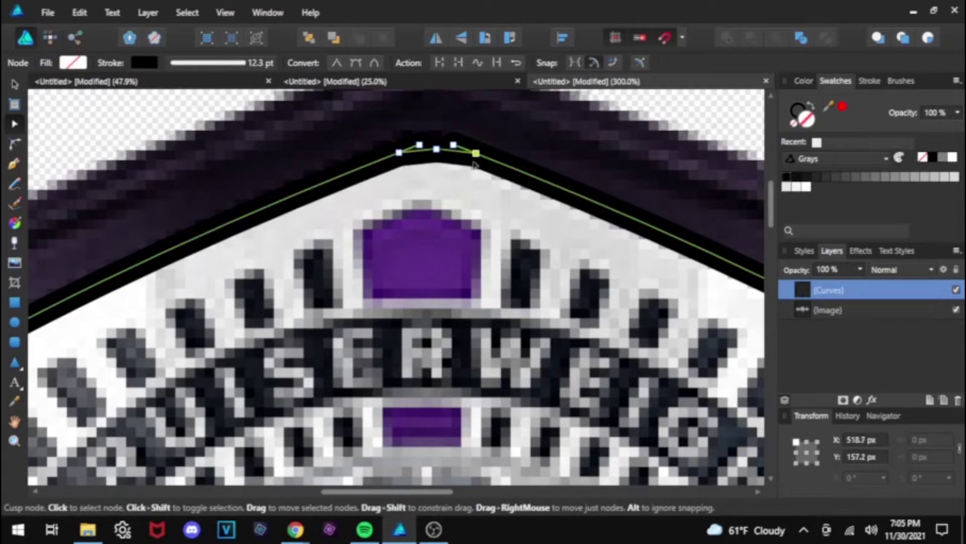
{"action": "left_click_drag", "start_coordinate": [437, 149], "coordinate": [437, 141]}
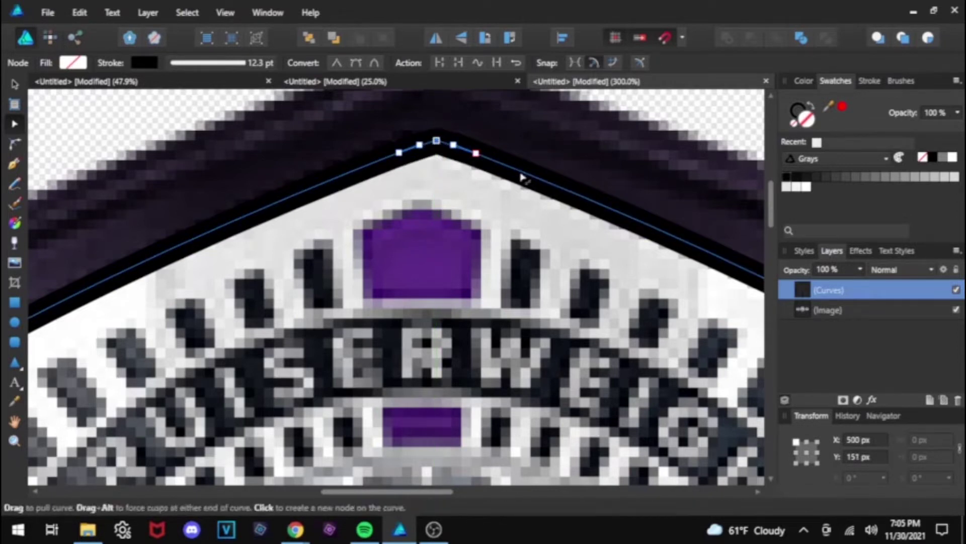
Step: Hide the reference image and collapse the leftover center seam by moving its two upper nodes down to the outline's bottom edge at Y 789 px
{"action": "left_click", "coordinate": [956, 310]}
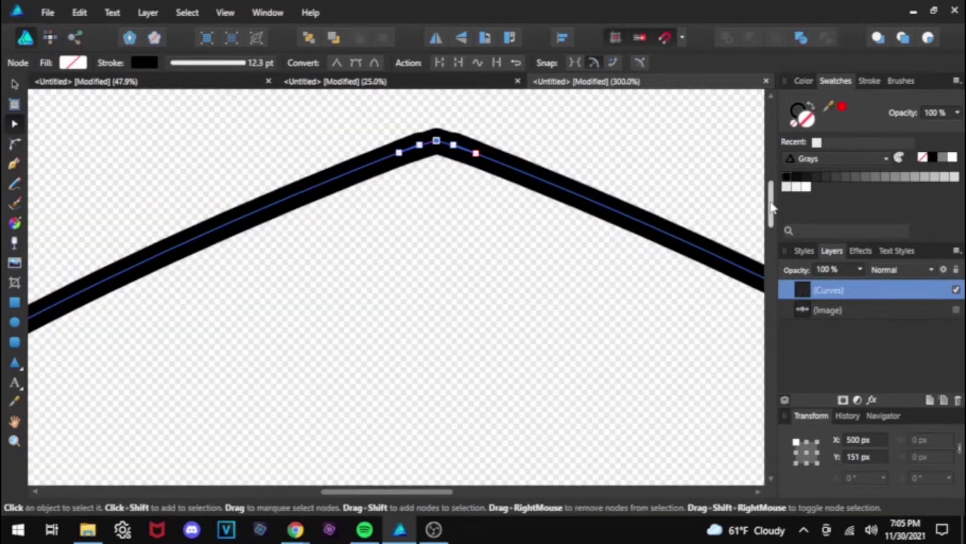
{"action": "left_click_drag", "start_coordinate": [772, 207], "coordinate": [762, 315]}
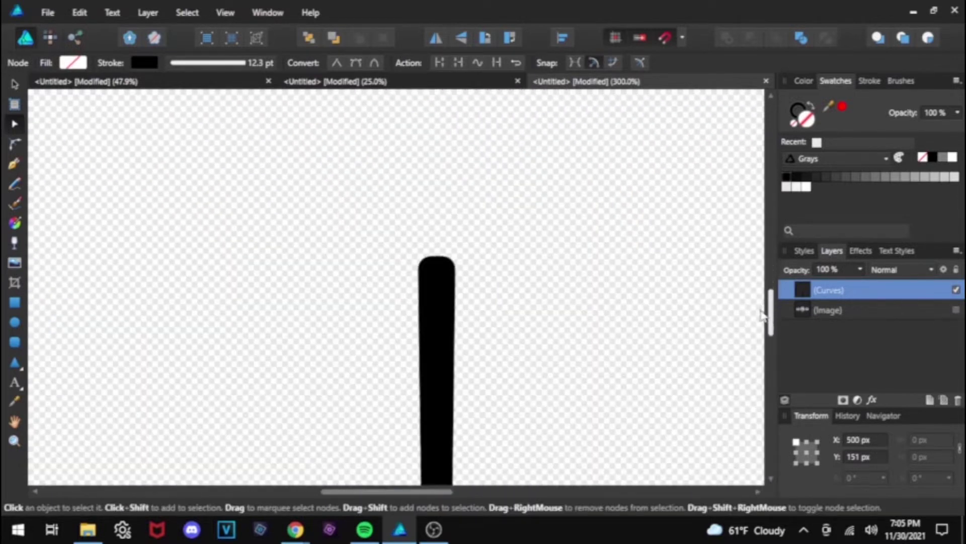
{"action": "left_click_drag", "start_coordinate": [443, 268], "coordinate": [469, 447]}
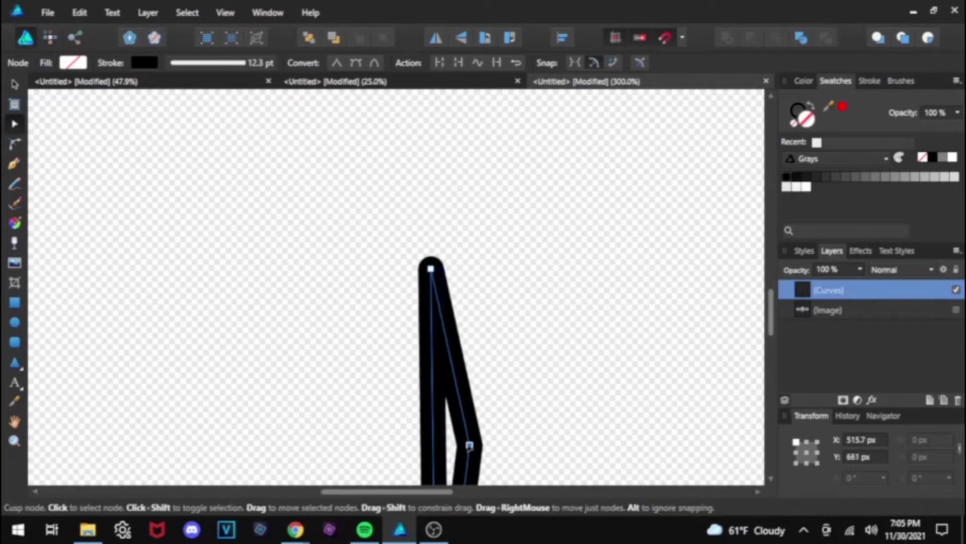
{"action": "left_click", "coordinate": [14, 440]}
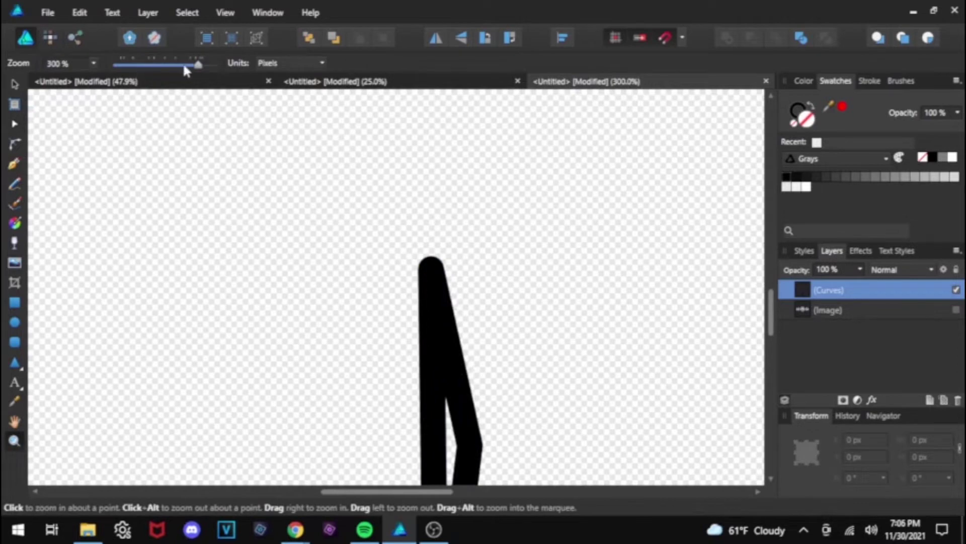
{"action": "left_click_drag", "start_coordinate": [196, 64], "coordinate": [191, 65]}
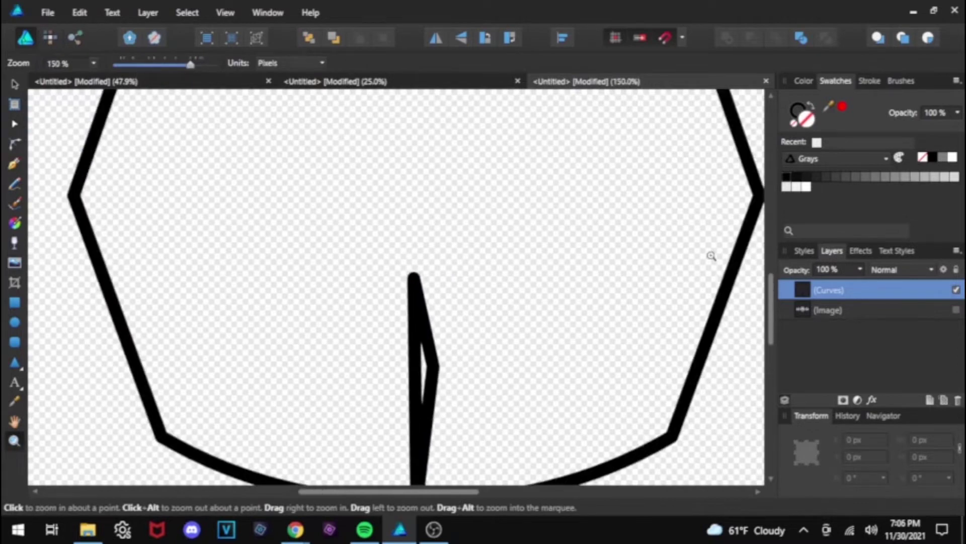
{"action": "left_click_drag", "start_coordinate": [771, 297], "coordinate": [772, 312]}
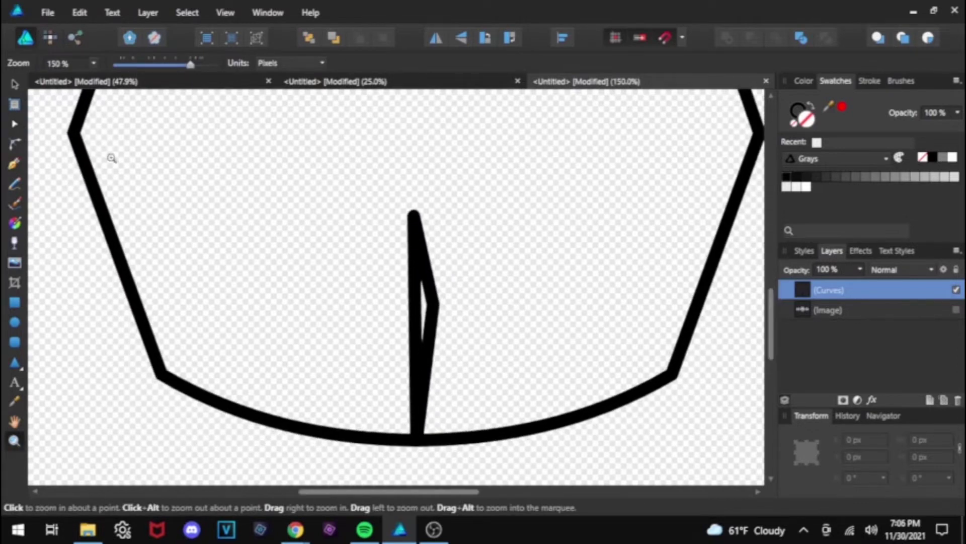
{"action": "left_click", "coordinate": [14, 123]}
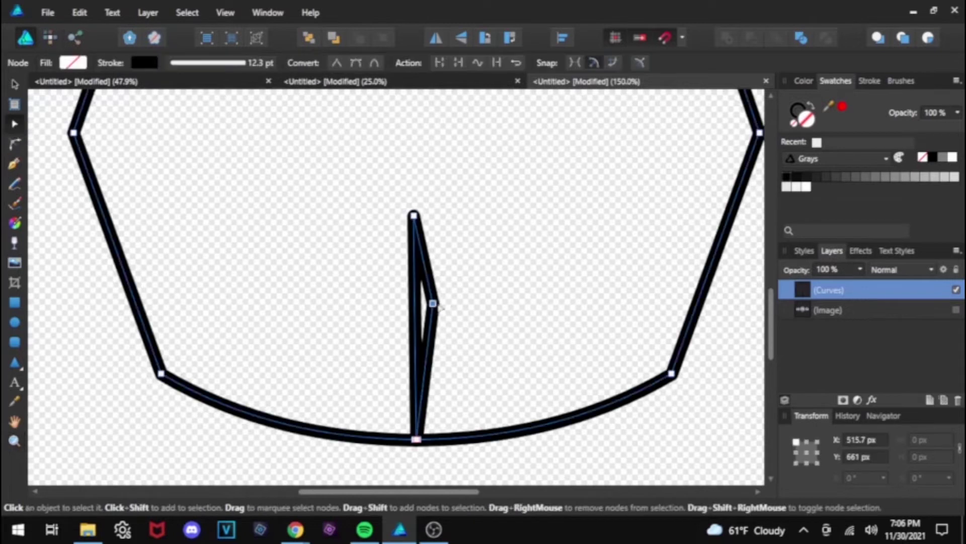
{"action": "left_click_drag", "start_coordinate": [433, 303], "coordinate": [416, 438]}
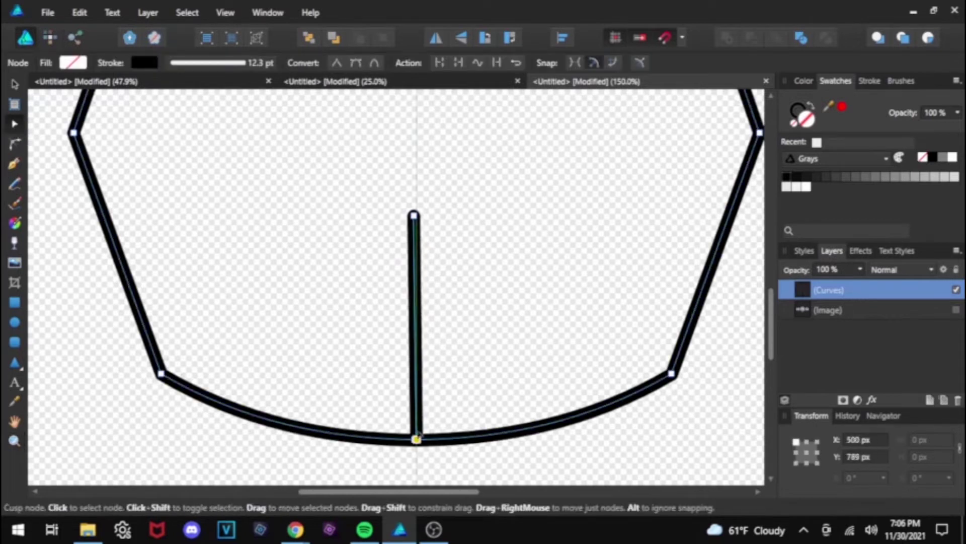
{"action": "left_click_drag", "start_coordinate": [414, 215], "coordinate": [416, 438]}
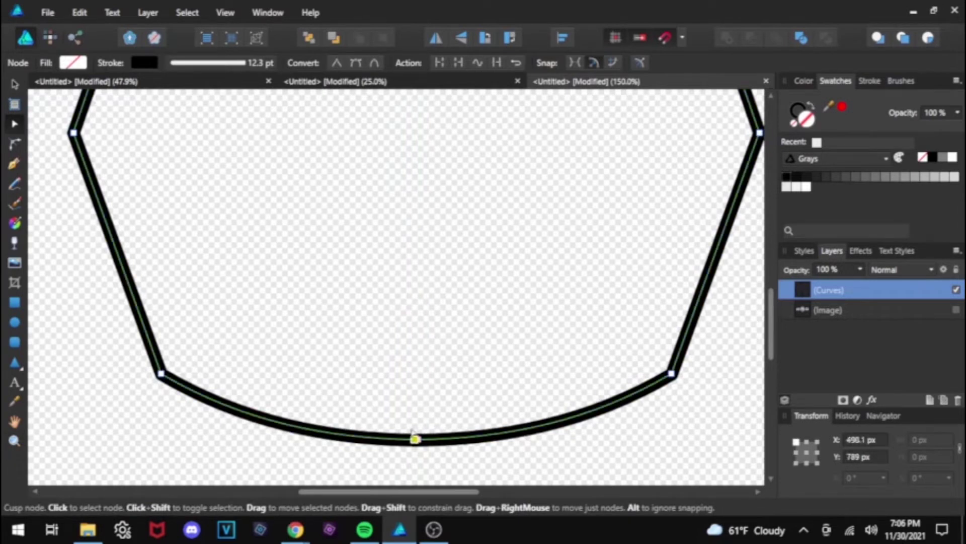
{"action": "left_click", "coordinate": [14, 440]}
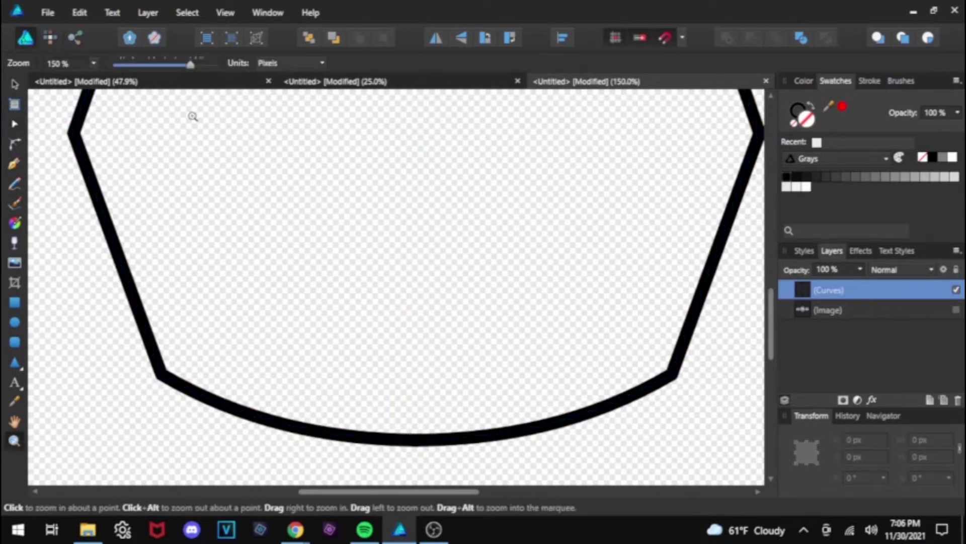
{"action": "left_click_drag", "start_coordinate": [191, 67], "coordinate": [166, 65]}
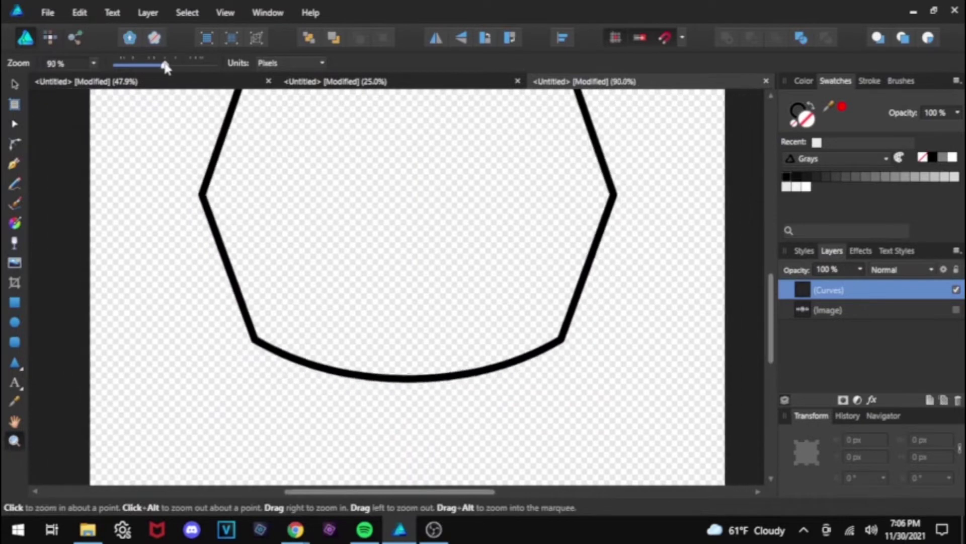
{"action": "scroll", "coordinate": [757, 252], "scroll_direction": "up", "scroll_amount": 4}
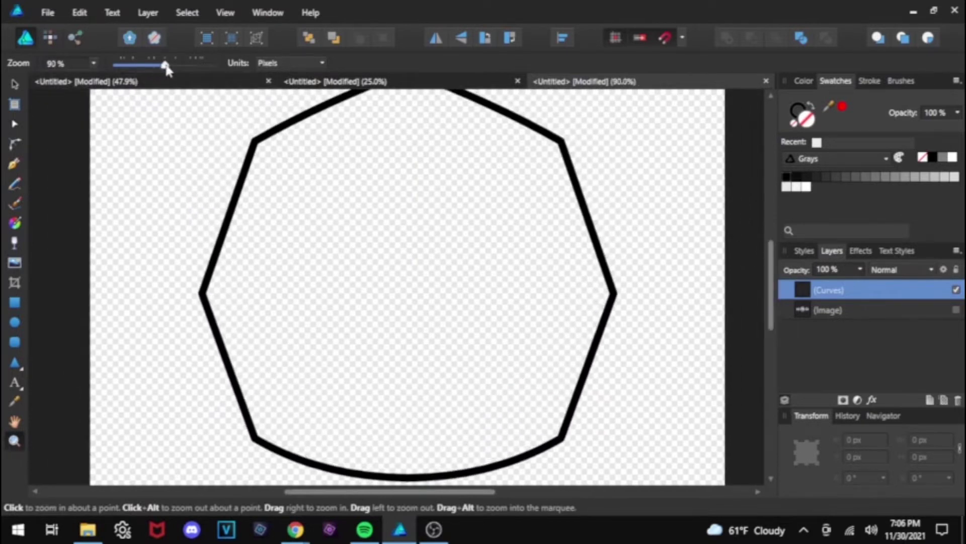
{"action": "left_click_drag", "start_coordinate": [165, 65], "coordinate": [154, 68]}
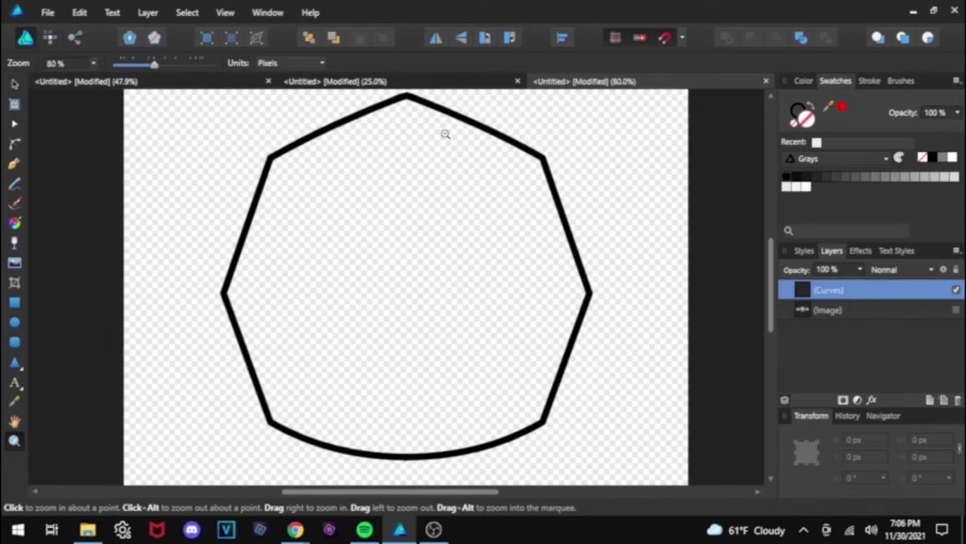
Step: Duplicate the plate outline twice and adjust the top copy's stroke width
{"action": "key", "text": "ctrl+j"}
{"action": "key", "text": "ctrl+j"}
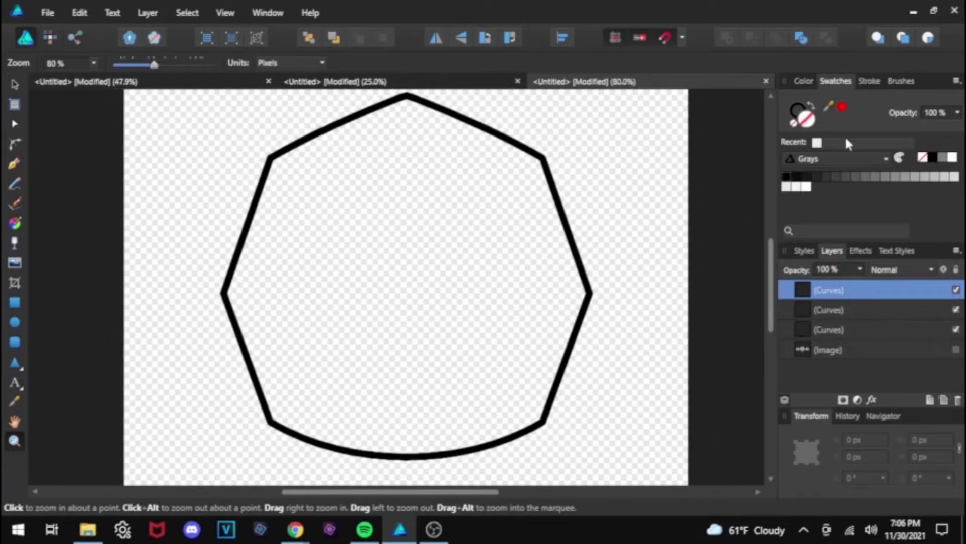
{"action": "left_click", "coordinate": [872, 81]}
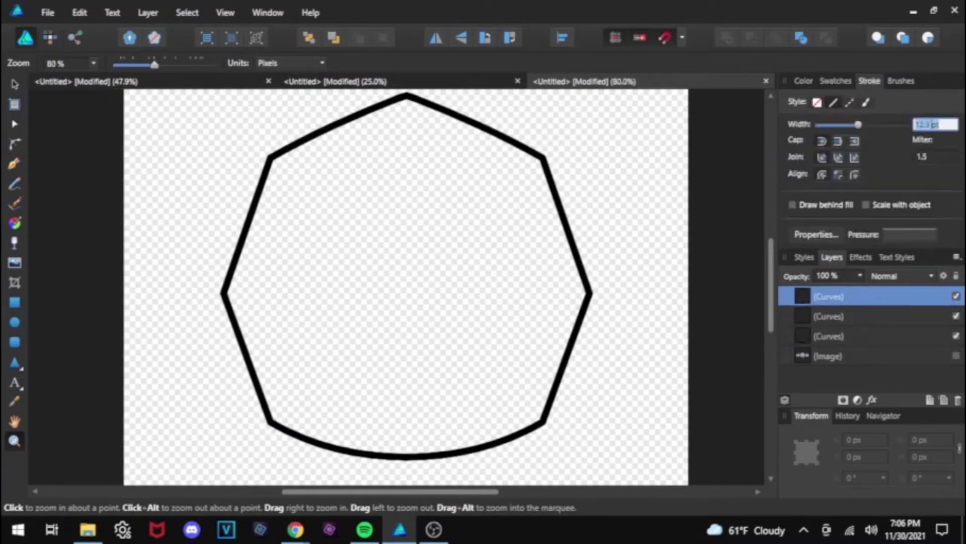
{"action": "type", "text": "1"}
Step: Set the middle outline copy's stroke width to 20 pt and the lowest copy's to 30 pt
{"action": "left_click", "coordinate": [870, 316]}
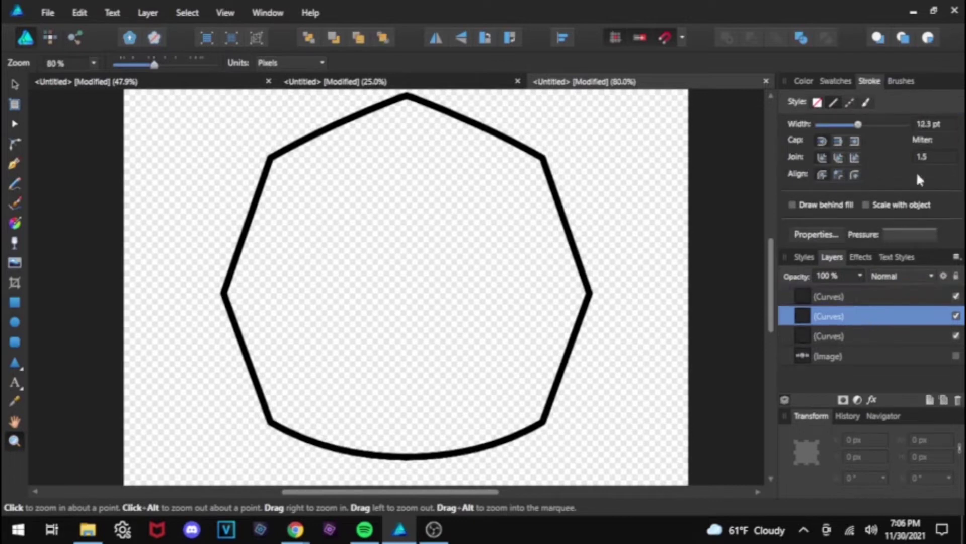
{"action": "left_click", "coordinate": [939, 126]}
{"action": "type", "text": "2"}
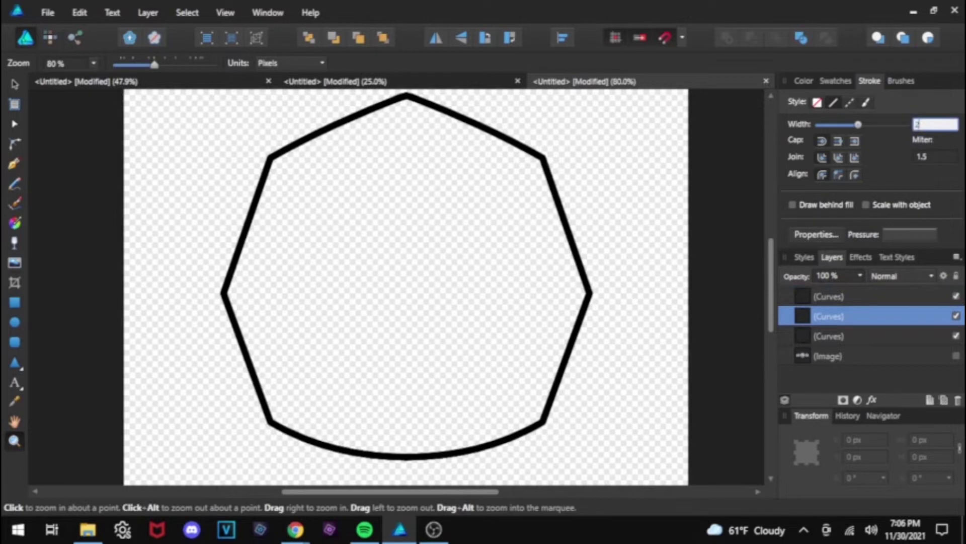
{"action": "type", "text": "0"}
{"action": "key", "text": "Return"}
{"action": "left_click", "coordinate": [863, 337]}
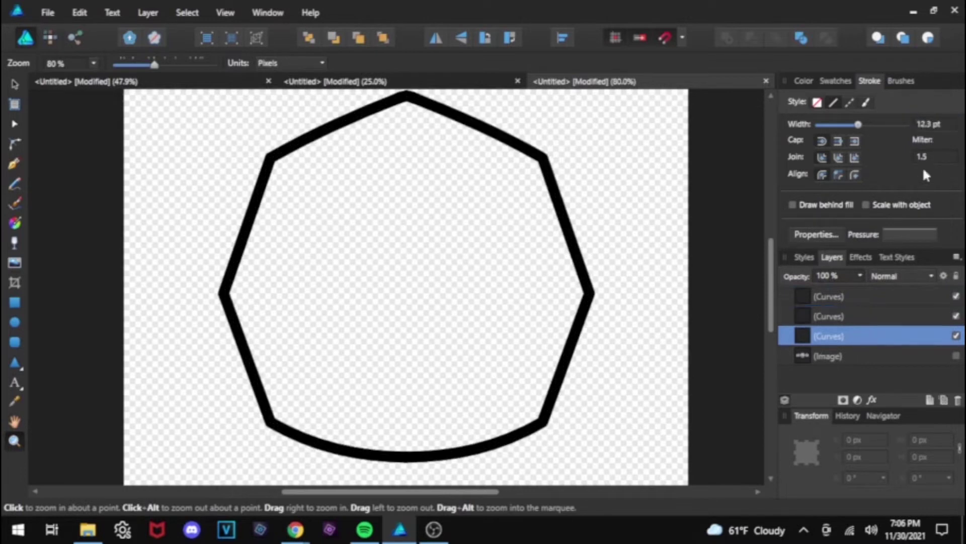
{"action": "type", "text": "30"}
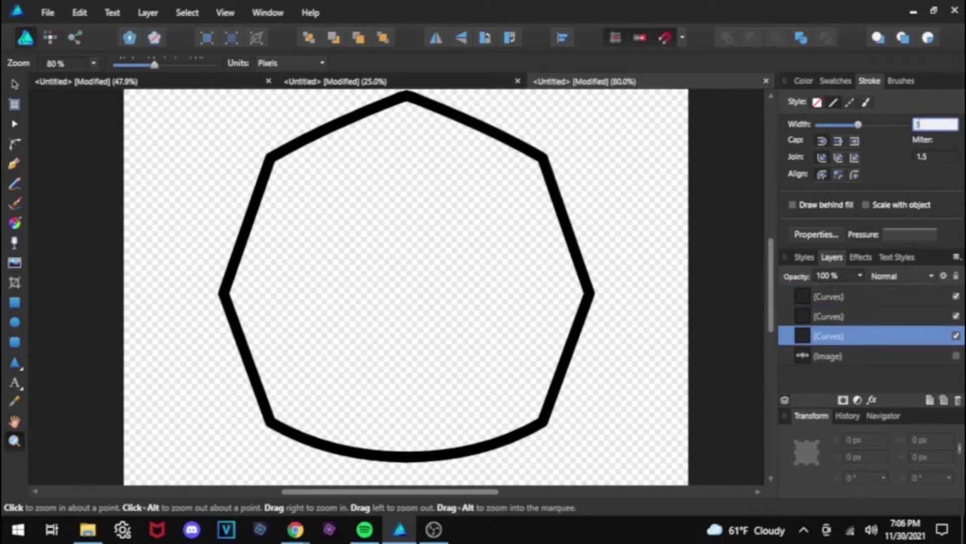
{"action": "key", "text": "Return"}
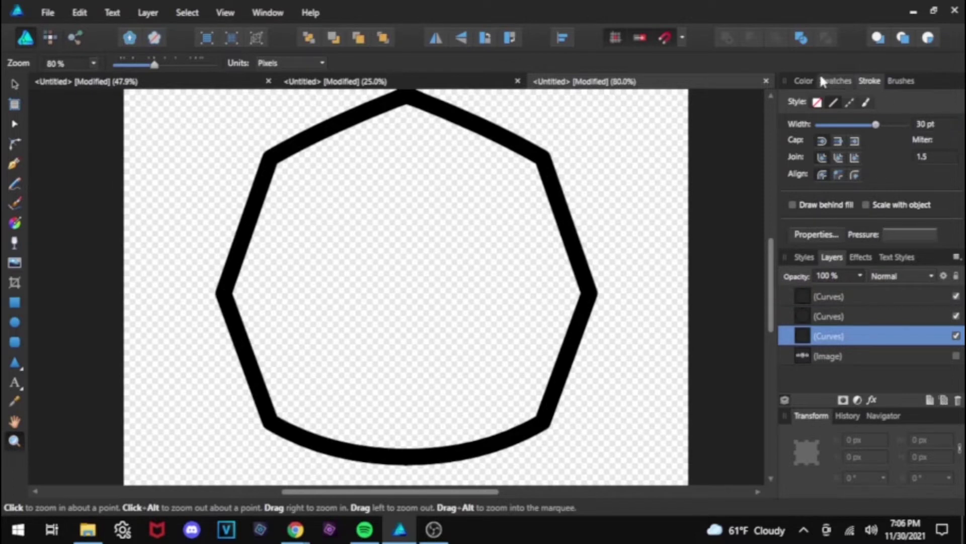
Step: Color the strokes of the lowest and the top outline copies mid-gray
{"action": "left_click", "coordinate": [805, 81]}
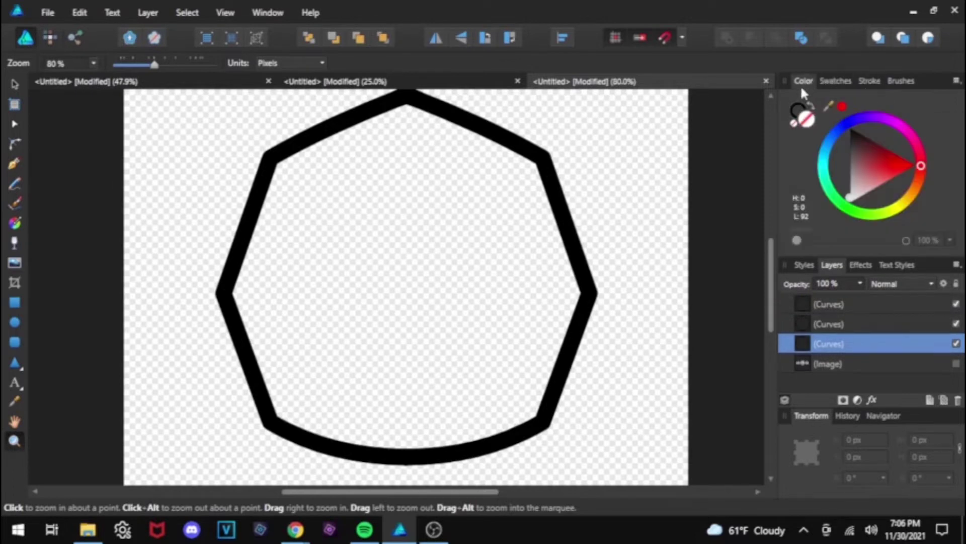
{"action": "left_click", "coordinate": [828, 90]}
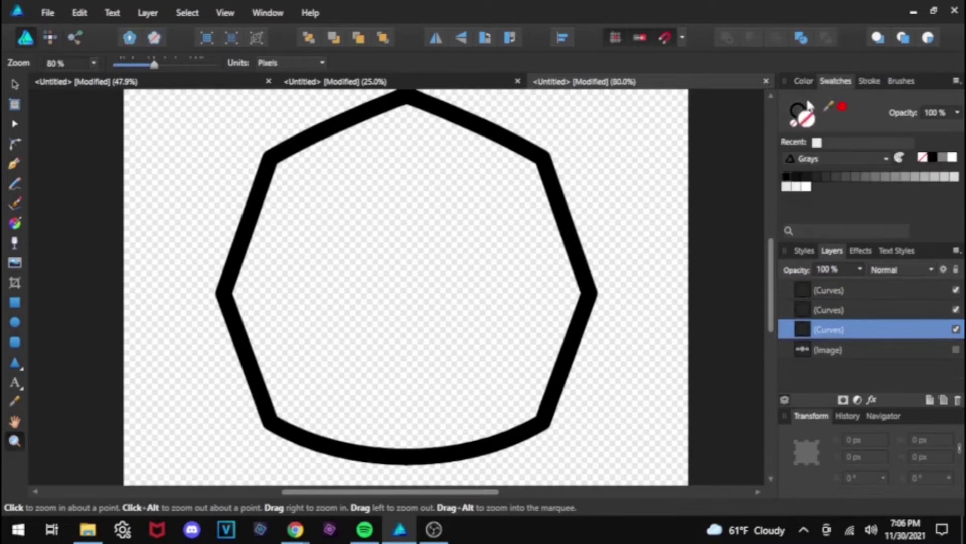
{"action": "left_click", "coordinate": [943, 158]}
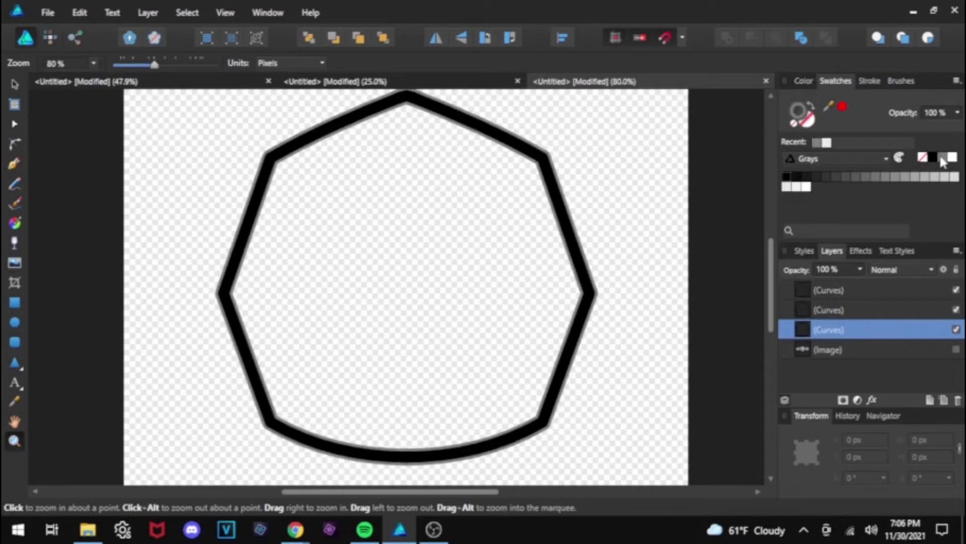
{"action": "left_click", "coordinate": [898, 313]}
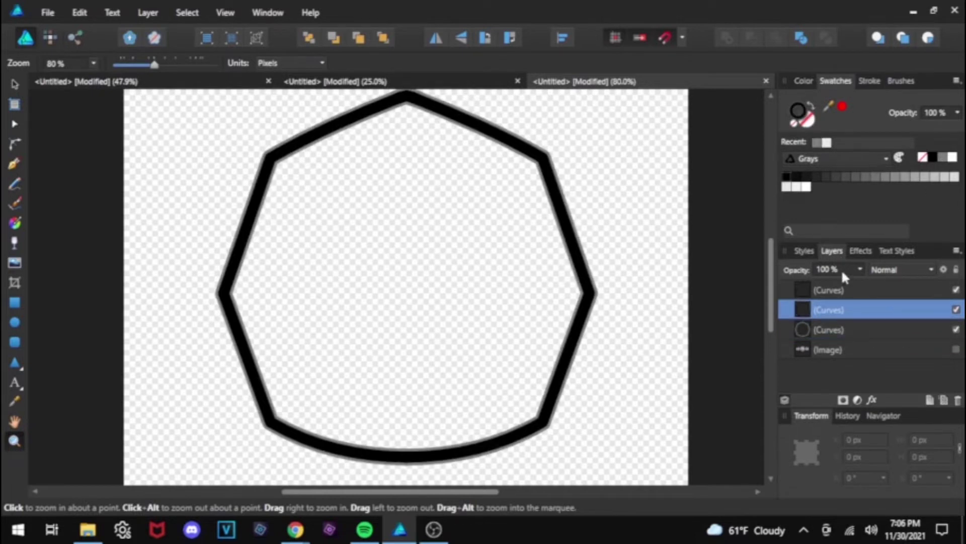
{"action": "left_click", "coordinate": [850, 287]}
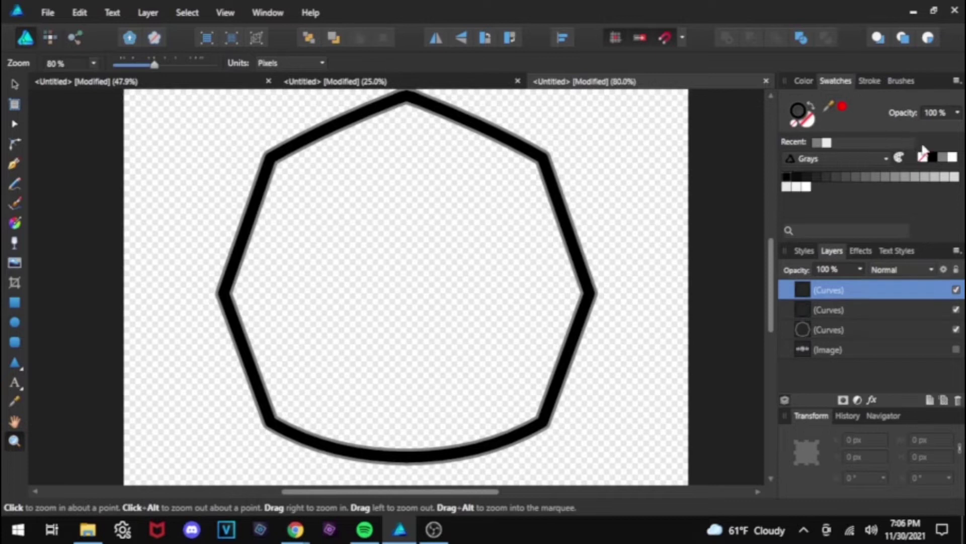
{"action": "left_click", "coordinate": [945, 157]}
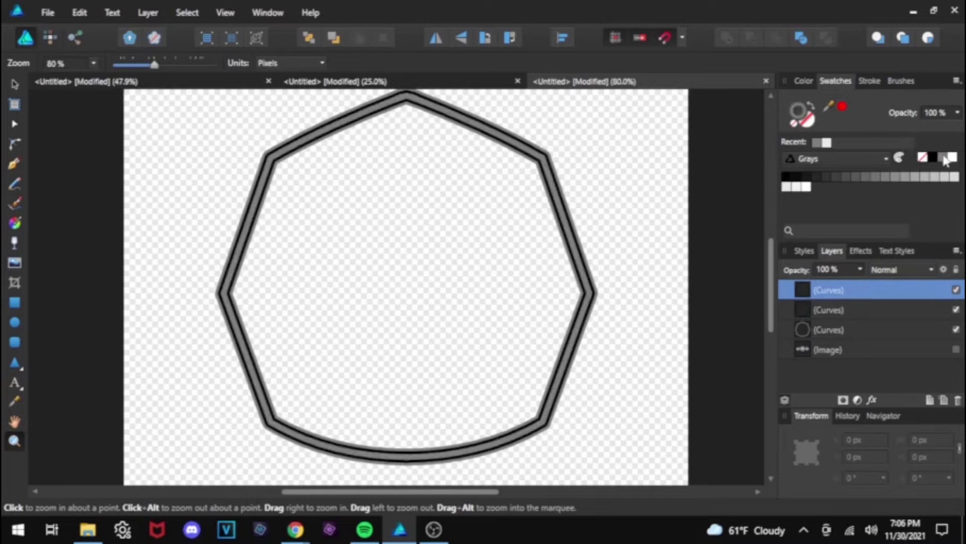
Step: Fill the top outline copy with mid-gray and make its stroke black
{"action": "left_click", "coordinate": [658, 219]}
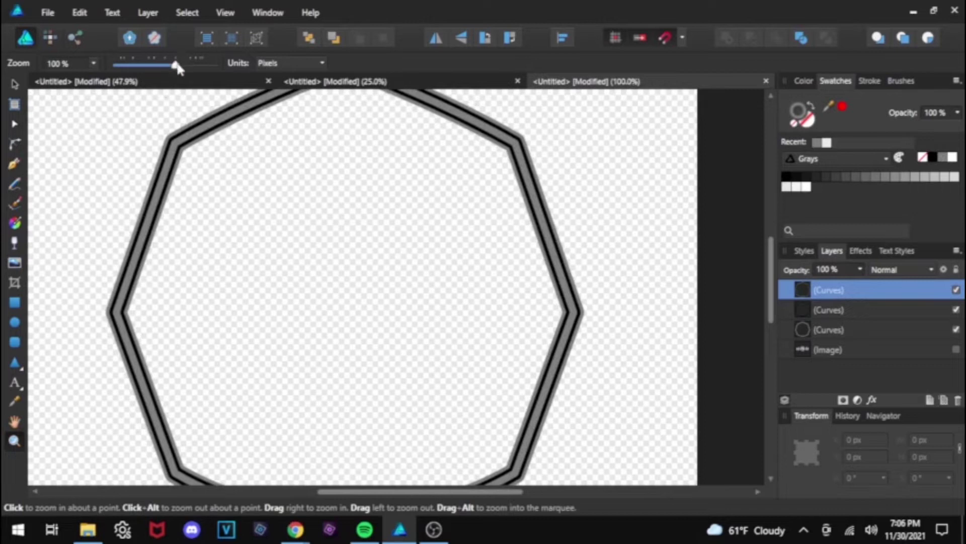
{"action": "left_click_drag", "start_coordinate": [176, 65], "coordinate": [161, 66]}
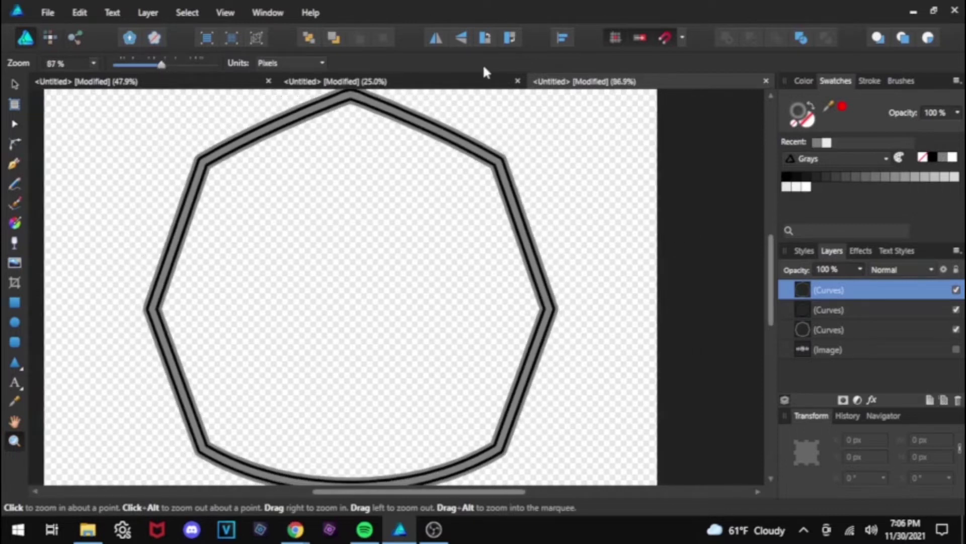
{"action": "left_click", "coordinate": [817, 143]}
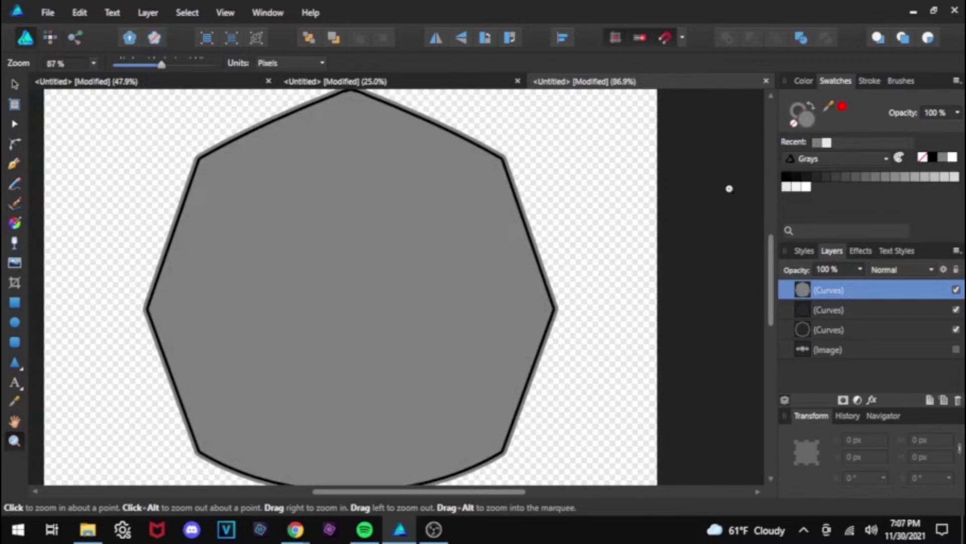
{"action": "left_click", "coordinate": [801, 106]}
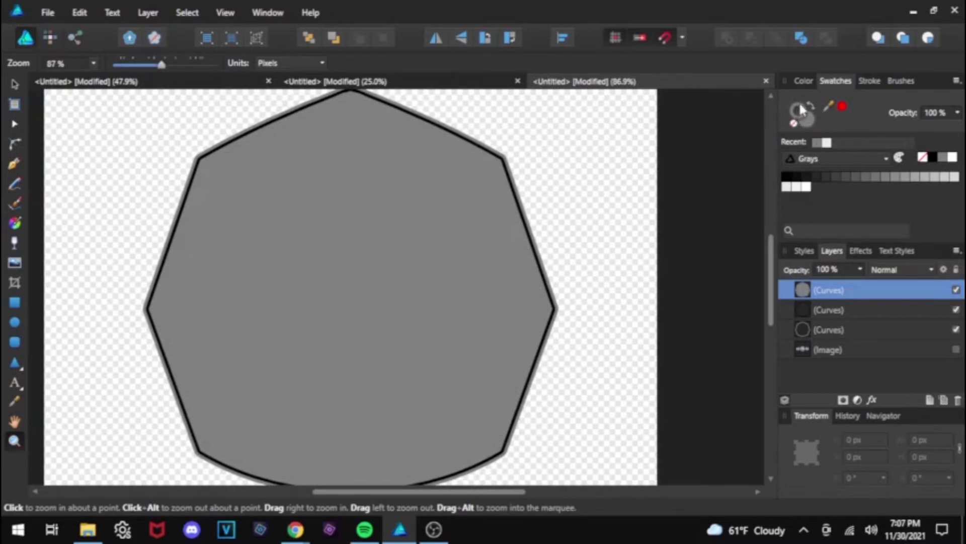
{"action": "left_click", "coordinate": [932, 156]}
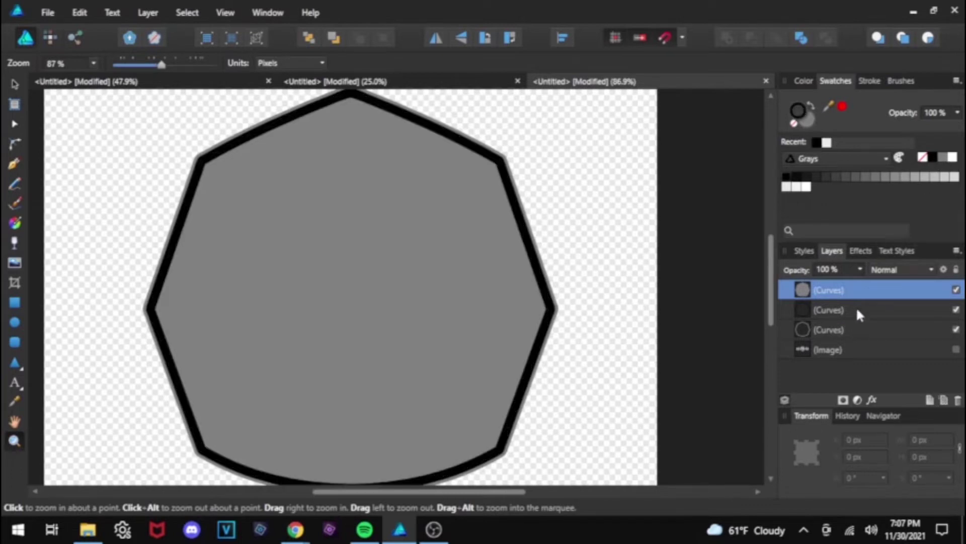
Step: Color the middle outline's stroke mid-gray and the lowest outline's stroke black
{"action": "left_click", "coordinate": [856, 308]}
{"action": "left_click", "coordinate": [943, 157]}
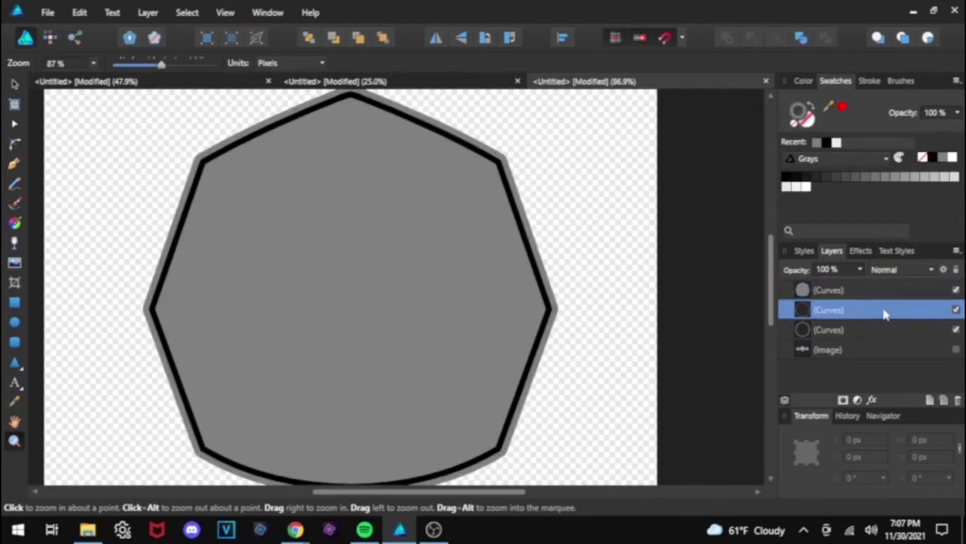
{"action": "left_click", "coordinate": [874, 329]}
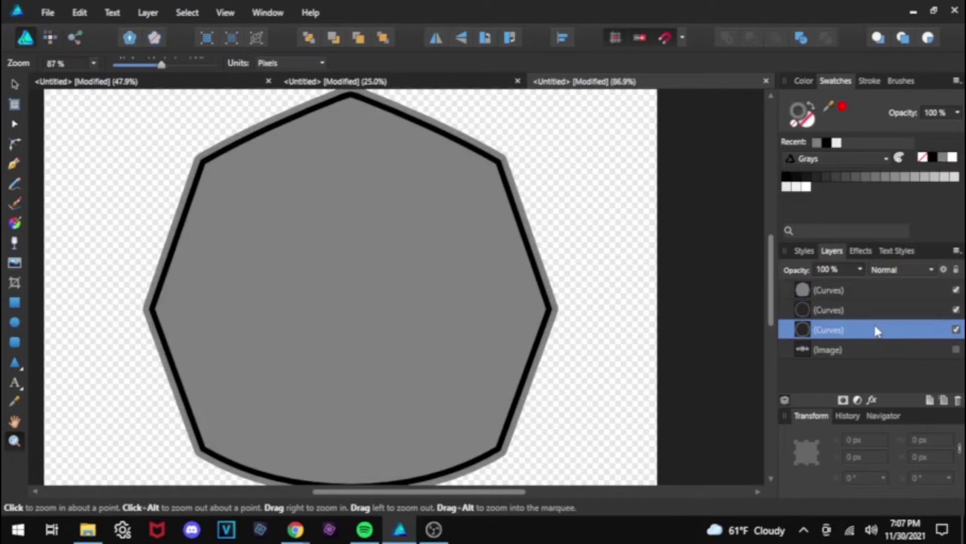
{"action": "left_click", "coordinate": [931, 156]}
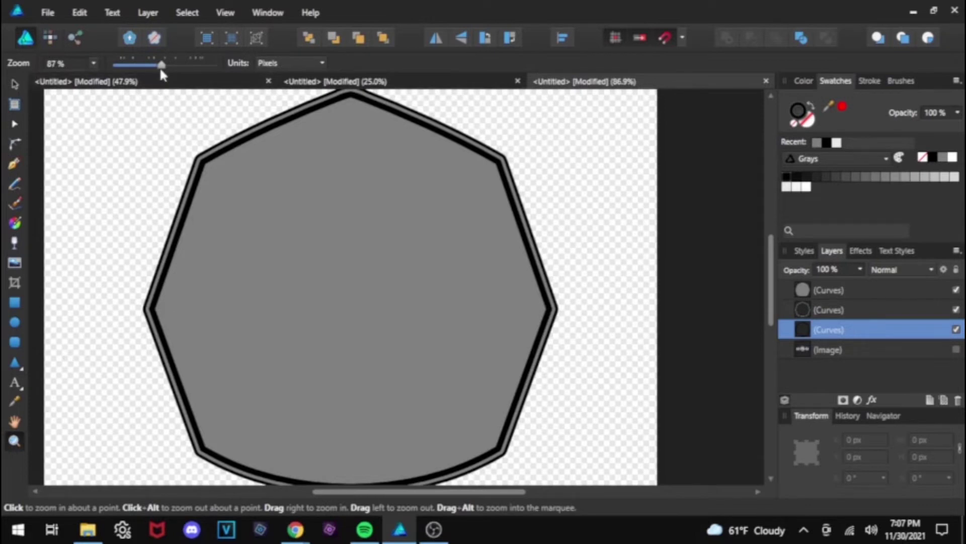
Step: Place the image gold youtube.png on the plate, then size and center it inside the outline
{"action": "left_click_drag", "start_coordinate": [162, 67], "coordinate": [154, 67]}
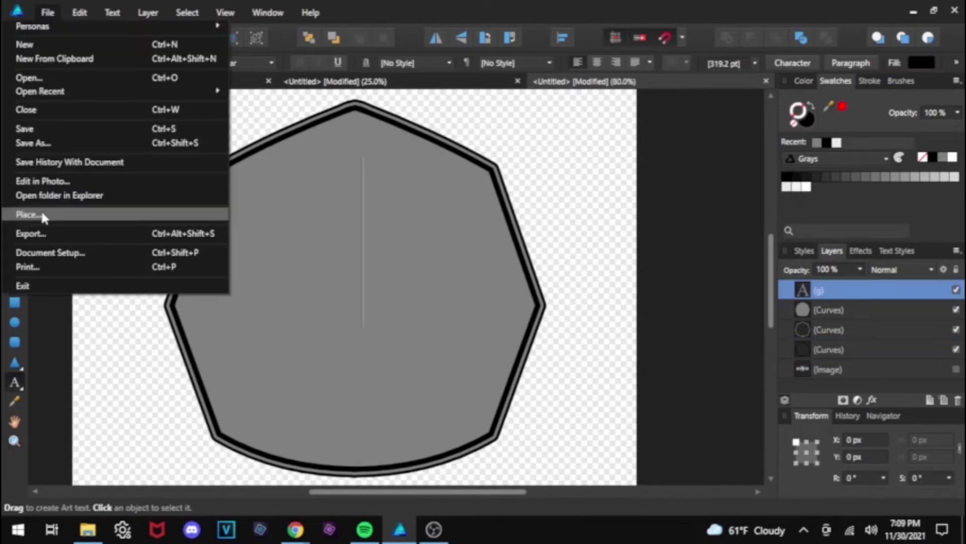
{"action": "left_click", "coordinate": [44, 215]}
{"action": "type", "text": "gold you"}
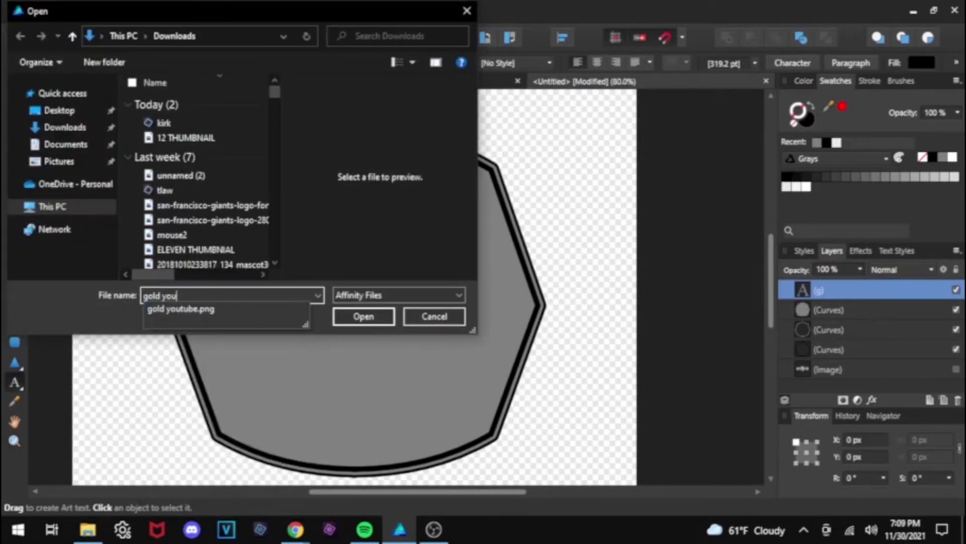
{"action": "left_click", "coordinate": [180, 309]}
{"action": "left_click", "coordinate": [378, 319]}
{"action": "left_click", "coordinate": [360, 292]}
{"action": "left_click_drag", "start_coordinate": [410, 235], "coordinate": [473, 197]}
{"action": "left_click_drag", "start_coordinate": [432, 245], "coordinate": [406, 272]}
{"action": "left_click", "coordinate": [567, 223]}
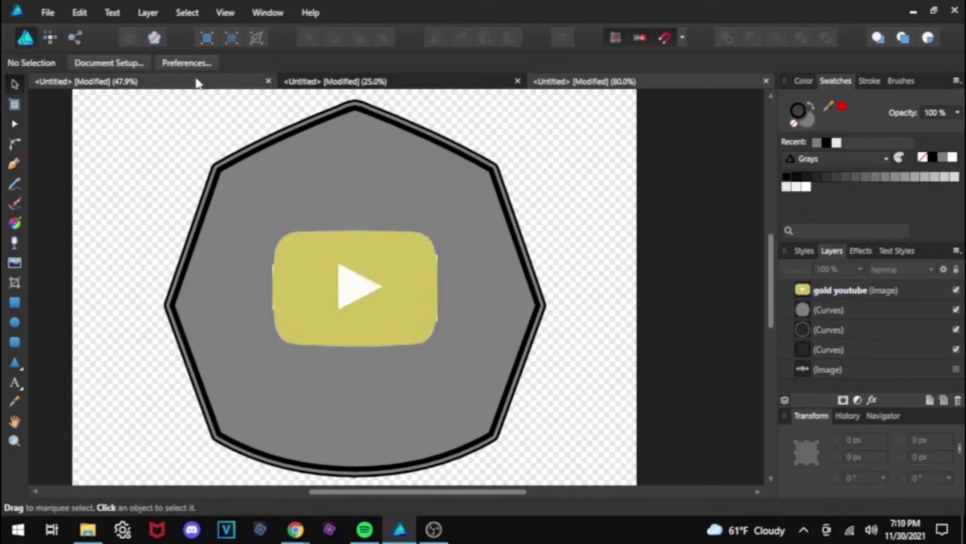
Step: Add a 72 pt art text glyph in the Globe Icons font beside the YouTube logo's left edge
{"action": "left_click", "coordinate": [48, 12]}
{"action": "left_click", "coordinate": [14, 383]}
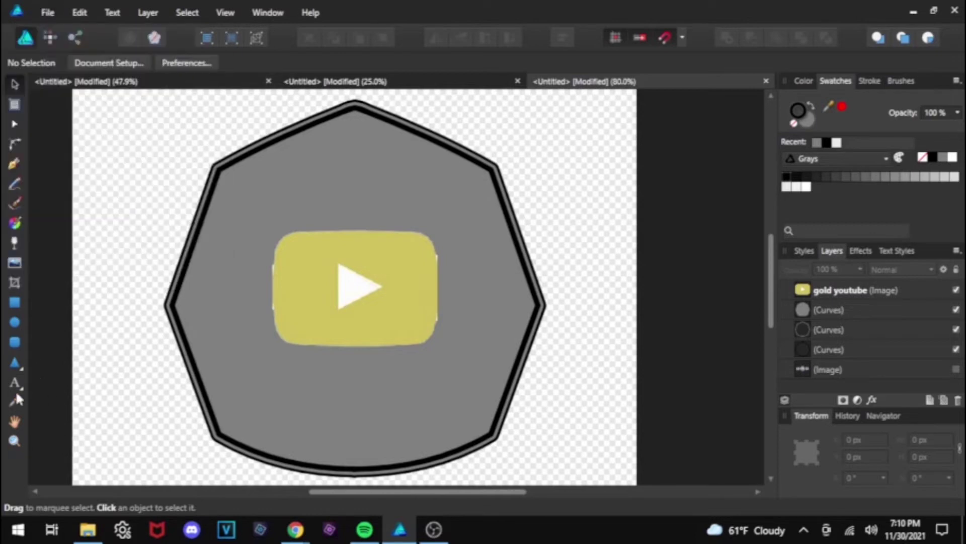
{"action": "left_click", "coordinate": [237, 273]}
{"action": "left_click", "coordinate": [194, 63]}
{"action": "left_click", "coordinate": [161, 273]}
{"action": "type", "text": "A"}
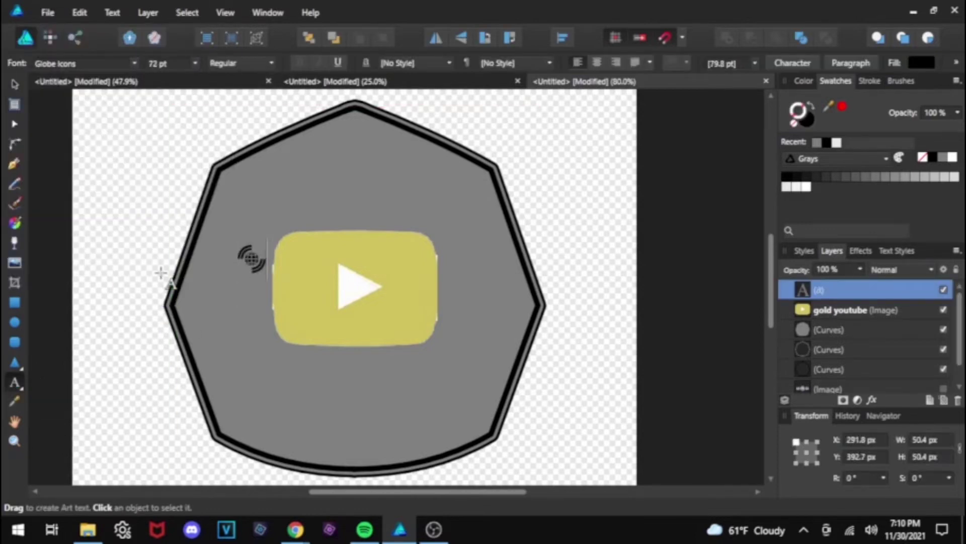
Step: Try the Globe Icons glyphs of successive letters from B to I in the art text
{"action": "key", "text": "BackSpace"}
{"action": "type", "text": "B"}
{"action": "key", "text": "BackSpace"}
{"action": "type", "text": "C"}
{"action": "key", "text": "BackSpace"}
{"action": "type", "text": "D"}
{"action": "key", "text": "BackSpace"}
{"action": "type", "text": "E"}
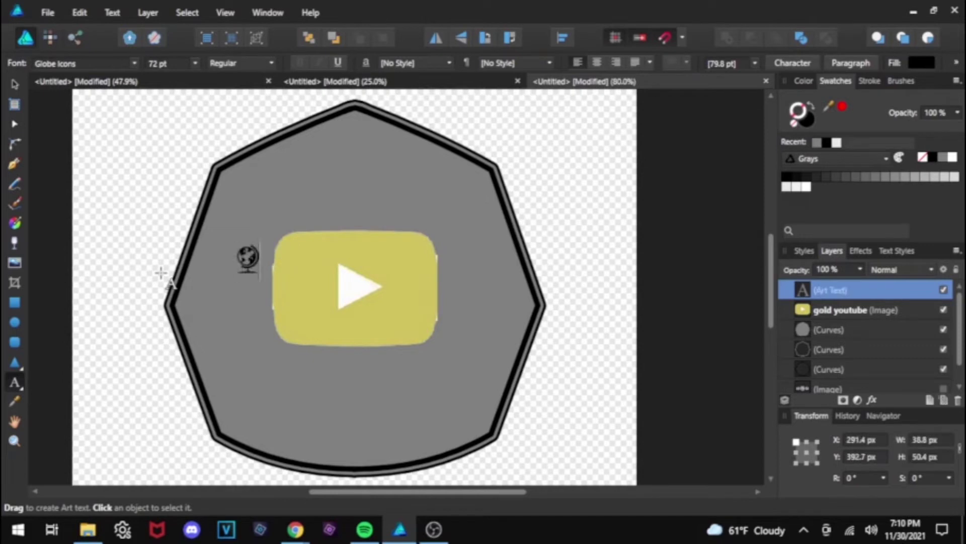
{"action": "key", "text": "BackSpace"}
{"action": "type", "text": "F"}
{"action": "key", "text": "BackSpace"}
{"action": "type", "text": "G"}
{"action": "key", "text": "BackSpace"}
{"action": "type", "text": "H"}
{"action": "key", "text": "BackSpace"}
{"action": "type", "text": "I"}
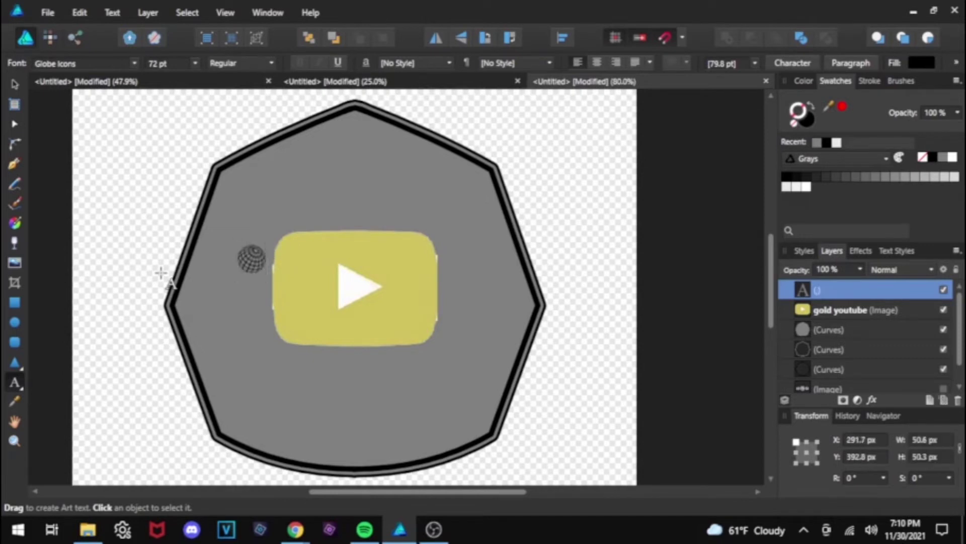
{"action": "key", "text": "BackSpace"}
{"action": "type", "text": "h"}
Step: Outline the art text in red and try further lowercase glyphs, settling on the globe with signal waves for the letter m
{"action": "left_click", "coordinate": [843, 105]}
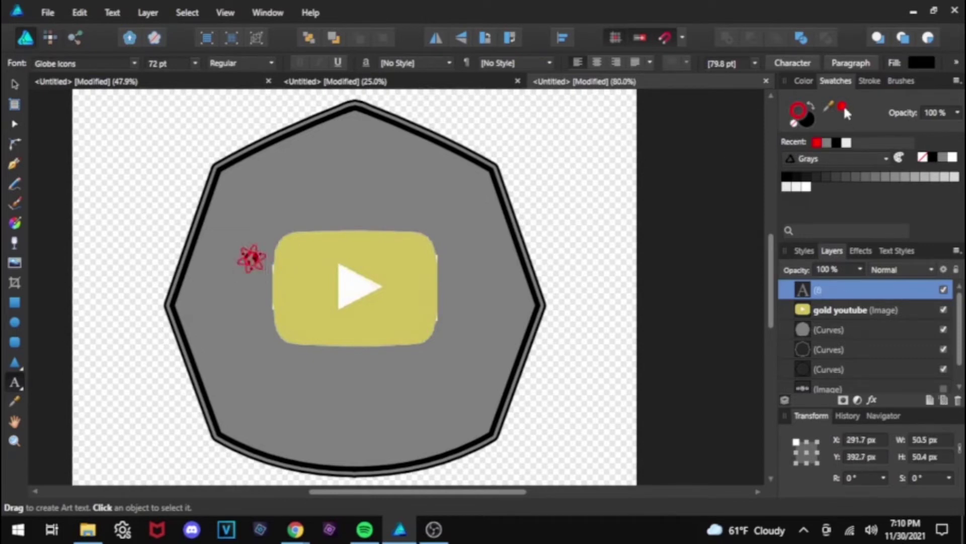
{"action": "key", "text": "BackSpace"}
{"action": "type", "text": "j"}
{"action": "key", "text": "BackSpace"}
{"action": "type", "text": "k"}
{"action": "key", "text": "BackSpace"}
{"action": "type", "text": "l"}
{"action": "key", "text": "BackSpace"}
{"action": "type", "text": "m"}
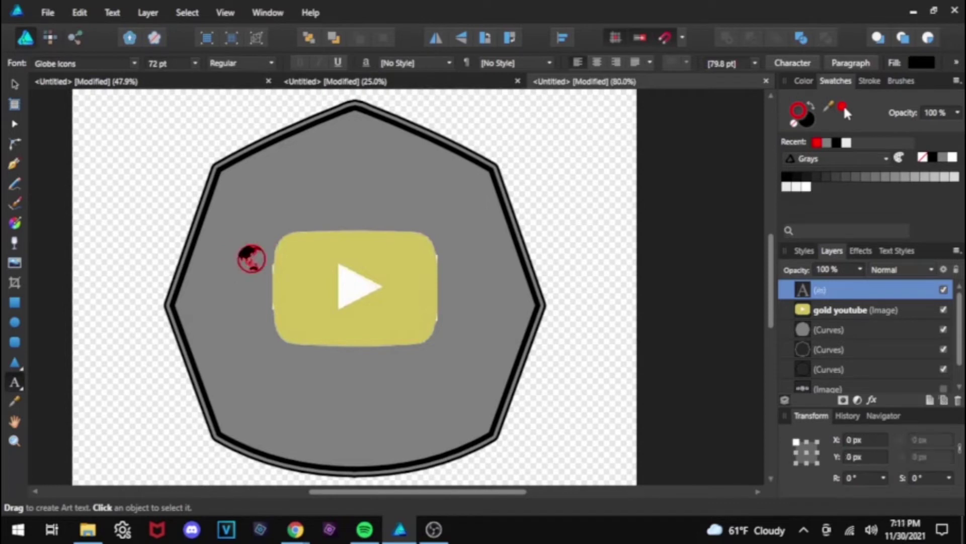
{"action": "key", "text": "BackSpace"}
{"action": "type", "text": "o"}
{"action": "key", "text": "BackSpace"}
{"action": "type", "text": "q"}
{"action": "key", "text": "BackSpace"}
{"action": "type", "text": "r"}
{"action": "key", "text": "BackSpace"}
{"action": "type", "text": "s"}
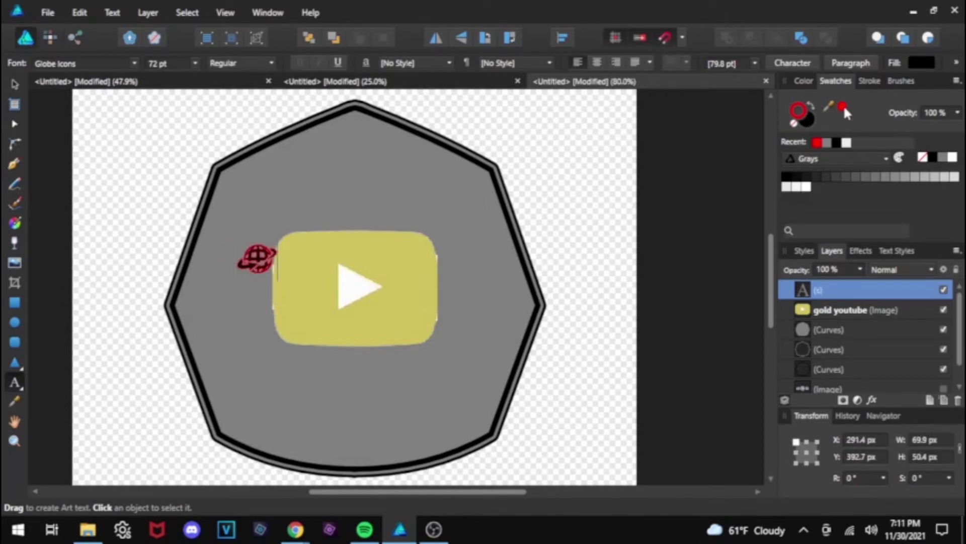
{"action": "key", "text": "BackSpace"}
{"action": "type", "text": "d"}
{"action": "key", "text": "BackSpace"}
{"action": "type", "text": "e"}
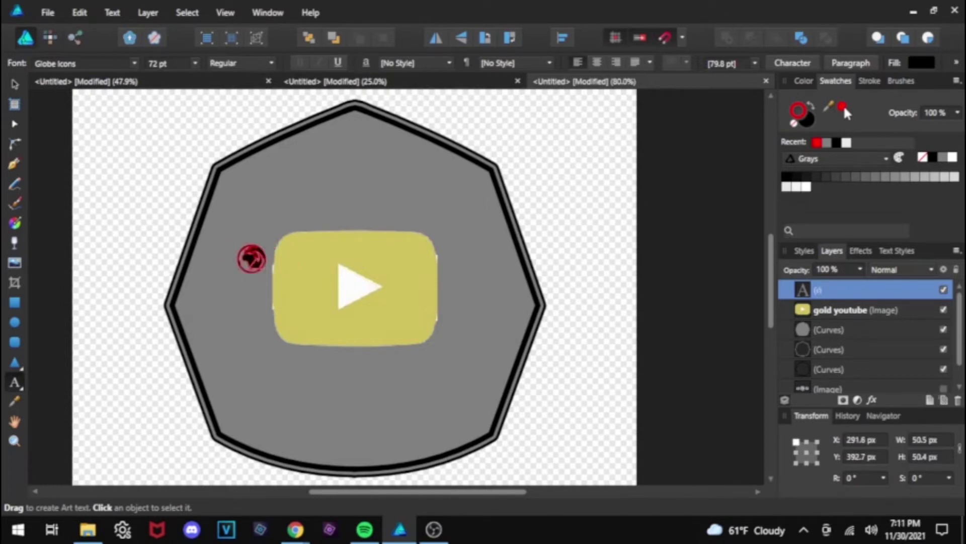
{"action": "key", "text": "BackSpace"}
{"action": "type", "text": "f"}
{"action": "key", "text": "BackSpace"}
{"action": "type", "text": "w"}
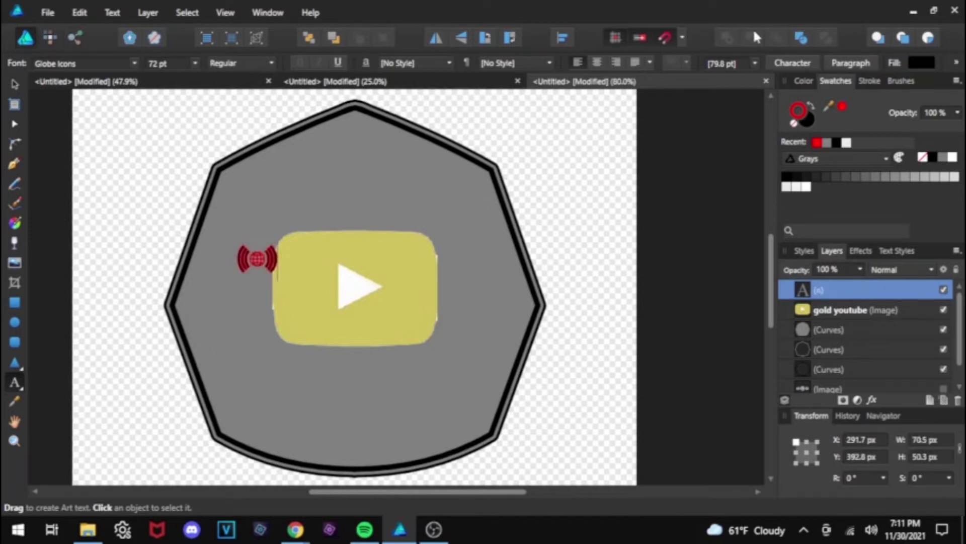
Step: Give the globe icon a red fill and black stroke, and place one copy on each side of the YouTube logo at its mid-height
{"action": "left_click", "coordinate": [14, 83]}
{"action": "left_click", "coordinate": [842, 106]}
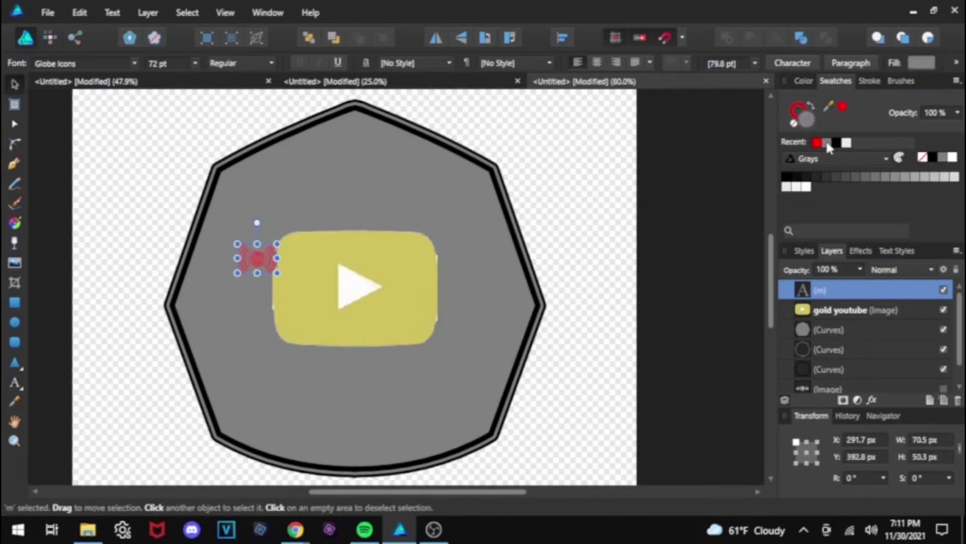
{"action": "key", "text": "ctrl+z"}
{"action": "mouse_move", "coordinate": [250, 250]}
{"action": "left_mouse_down"}
{"action": "mouse_move", "coordinate": [230, 285]}
{"action": "mouse_move", "coordinate": [468, 292]}
{"action": "left_mouse_up"}
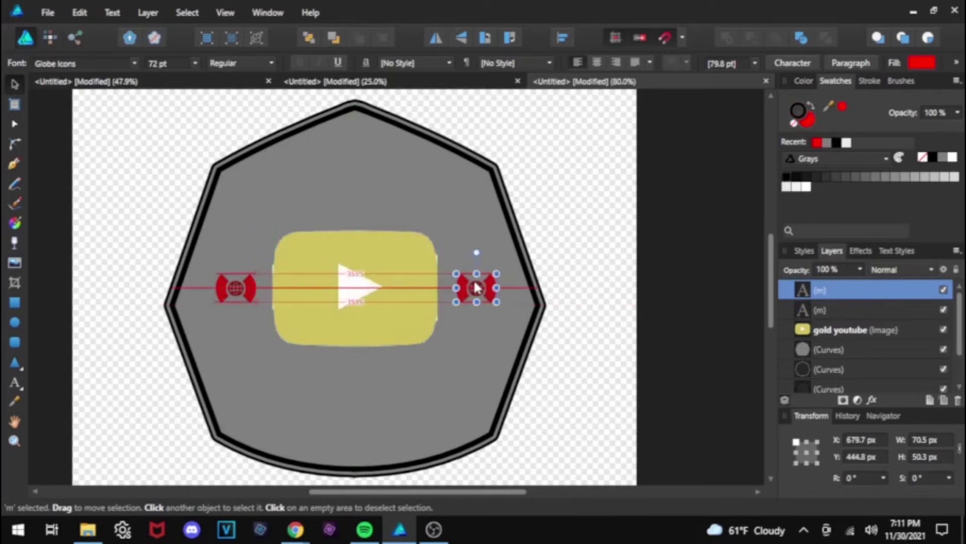
Step: Draw a crescent over the upper part of the plate and rotate it to -90° so it arches upward
{"action": "left_click", "coordinate": [582, 257]}
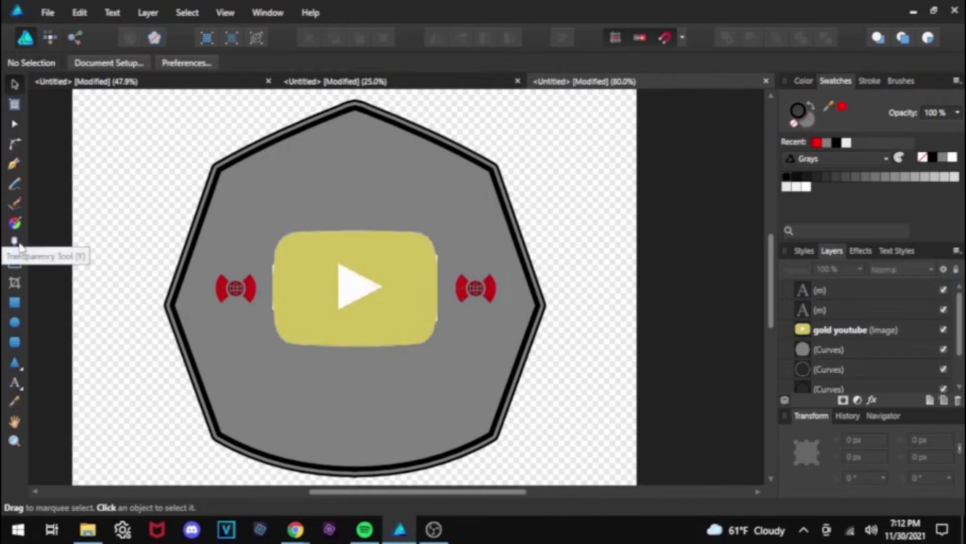
{"action": "left_click", "coordinate": [15, 363]}
{"action": "left_click", "coordinate": [81, 247]}
{"action": "left_click_drag", "start_coordinate": [273, 167], "coordinate": [538, 209]}
{"action": "left_click", "coordinate": [485, 38]}
{"action": "left_click", "coordinate": [485, 38]}
{"action": "left_click", "coordinate": [485, 37]}
Step: Scale the crescent to about 353 px wide and centre it above the YouTube logo
{"action": "left_click_drag", "start_coordinate": [360, 254], "coordinate": [718, 214]}
{"action": "left_click_drag", "start_coordinate": [514, 158], "coordinate": [361, 161]}
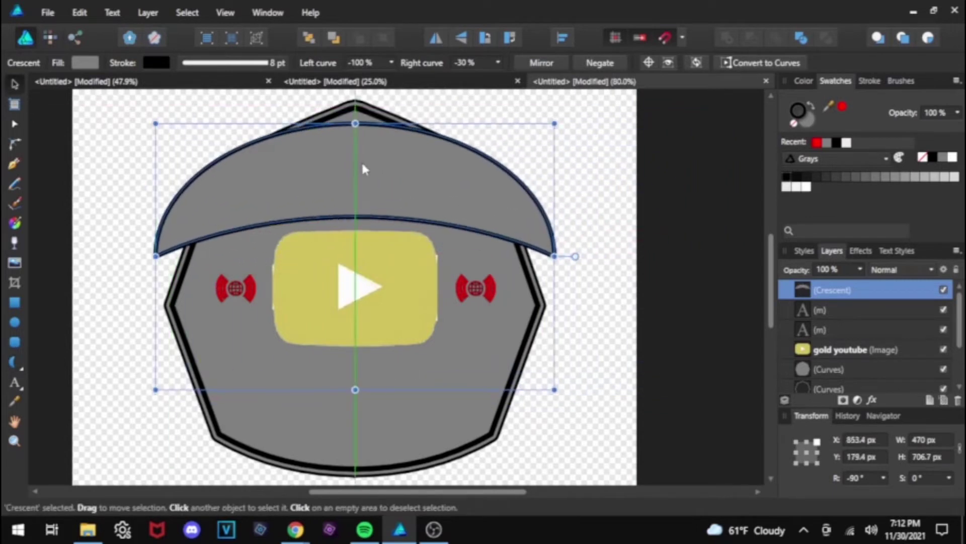
{"action": "left_click_drag", "start_coordinate": [555, 391], "coordinate": [355, 288]}
{"action": "left_click_drag", "start_coordinate": [240, 158], "coordinate": [340, 181]}
Step: Trace the left half of a banner over the crescent with straight Pen segments, from the lower arc's midpoint to the upper arc's midpoint
{"action": "left_click", "coordinate": [14, 164]}
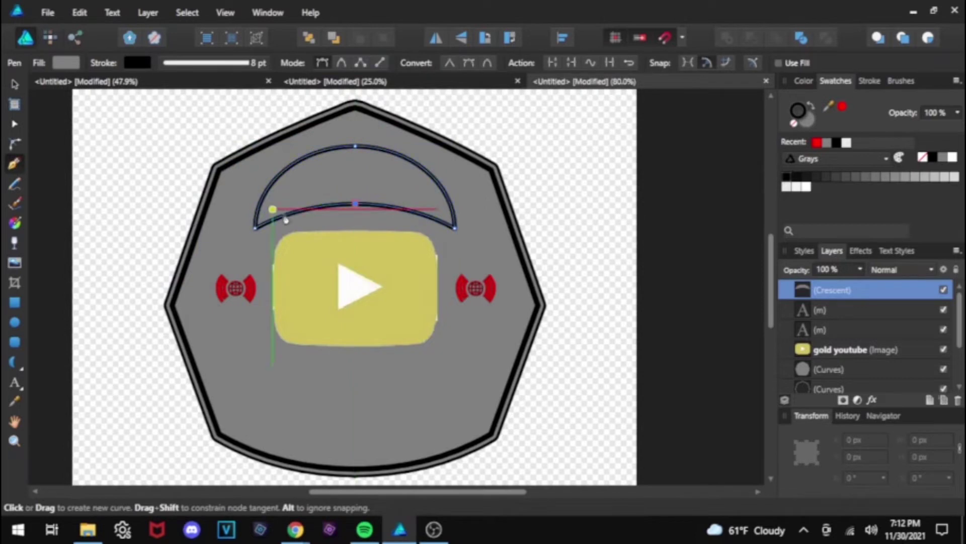
{"action": "left_click", "coordinate": [356, 204]}
{"action": "left_click", "coordinate": [272, 220]}
{"action": "left_click", "coordinate": [272, 187]}
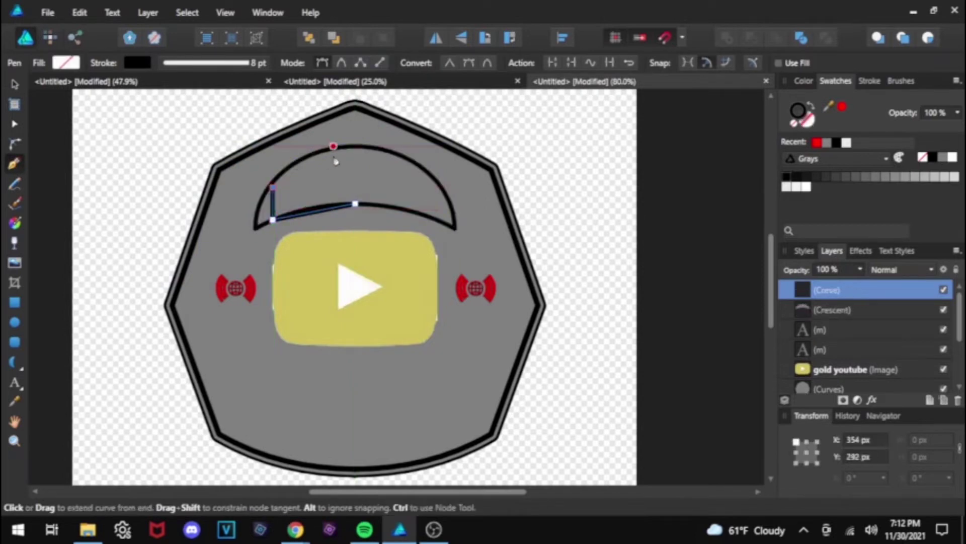
{"action": "left_click", "coordinate": [356, 146]}
Step: Bend the traced segments to follow the crescent's arcs and curve the left end inward as a notch
{"action": "left_click", "coordinate": [14, 124]}
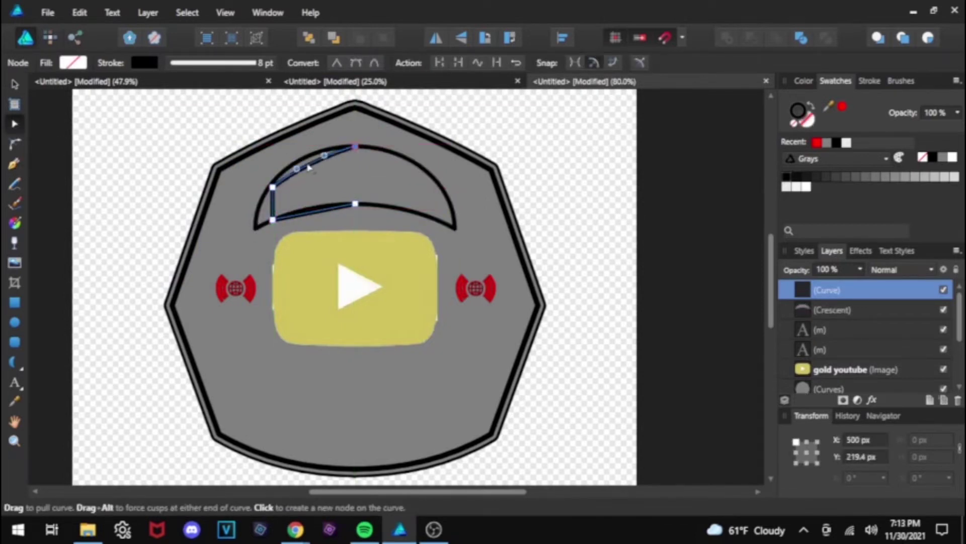
{"action": "left_click_drag", "start_coordinate": [314, 167], "coordinate": [308, 157]}
{"action": "left_click_drag", "start_coordinate": [313, 212], "coordinate": [312, 212]}
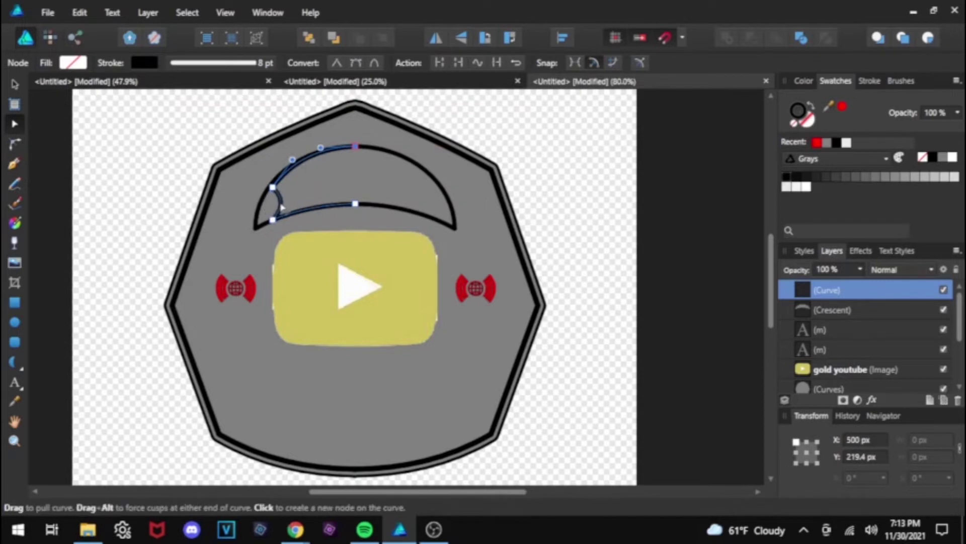
Step: Hide the crescent and mirror a duplicate of the half banner horizontally onto the right side
{"action": "left_click", "coordinate": [944, 310]}
{"action": "key", "text": "ctrl+j"}
{"action": "left_click", "coordinate": [436, 38]}
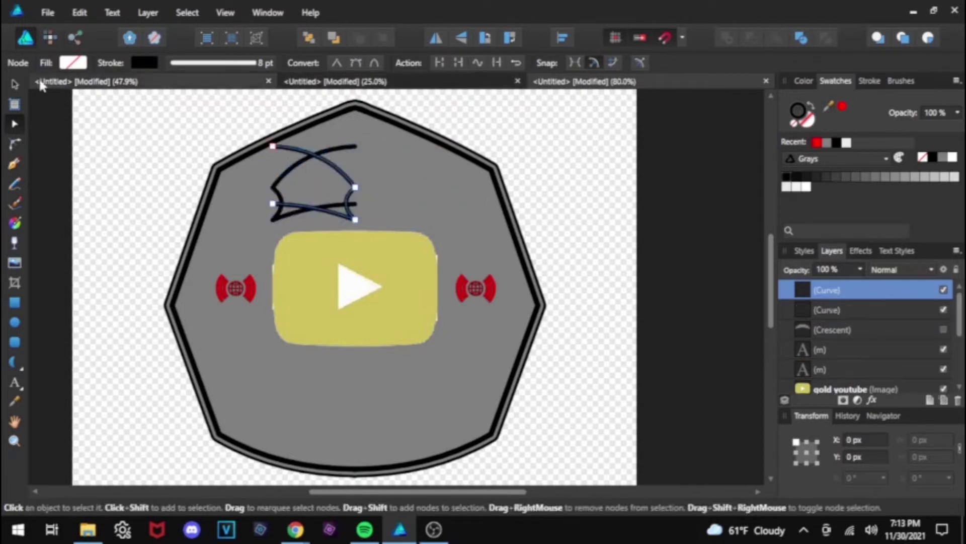
{"action": "left_click", "coordinate": [14, 83]}
{"action": "left_click_drag", "start_coordinate": [310, 187], "coordinate": [394, 187]}
{"action": "left_click", "coordinate": [856, 310]}
{"action": "left_click", "coordinate": [856, 329], "text": "shift"}
{"action": "left_click", "coordinate": [725, 38]}
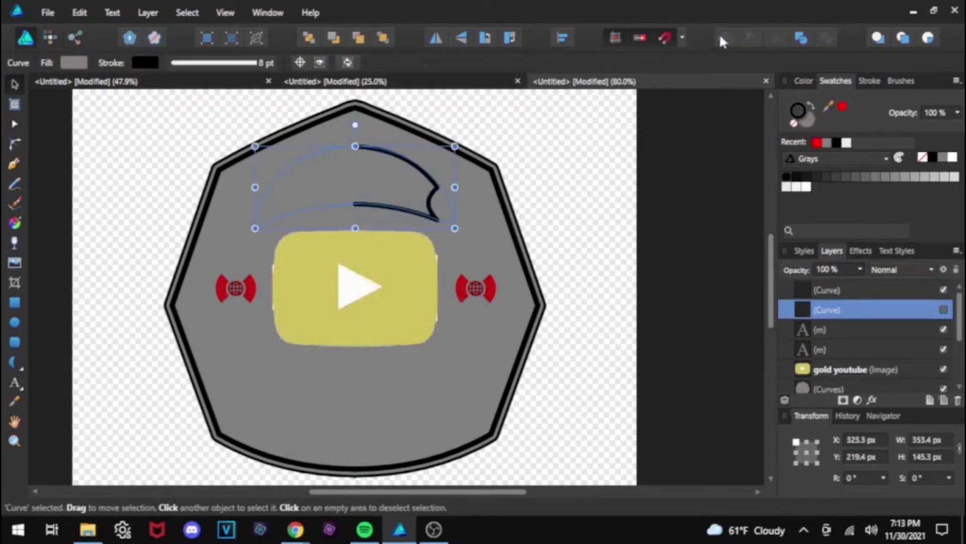
{"action": "left_click", "coordinate": [944, 310]}
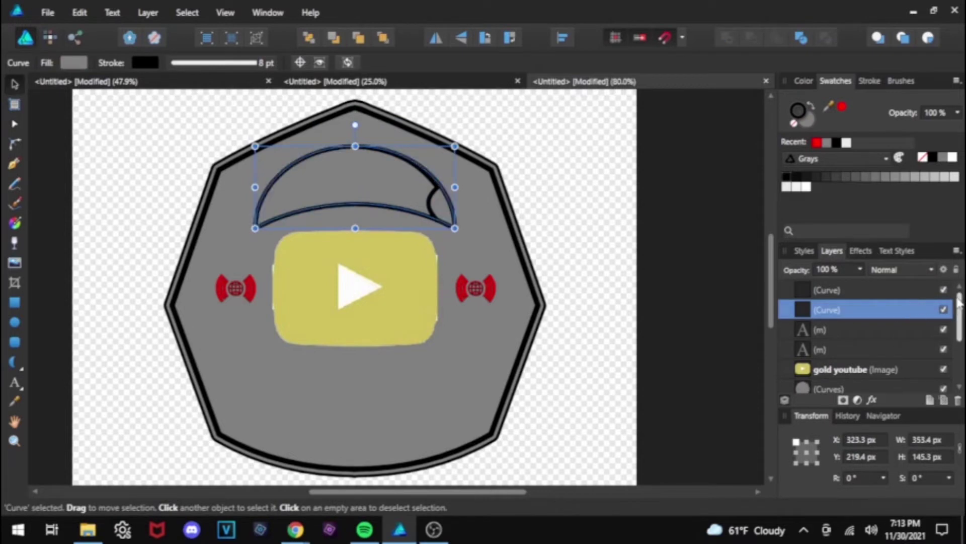
{"action": "left_click_drag", "start_coordinate": [375, 160], "coordinate": [440, 141]}
{"action": "key", "text": "ctrl+z"}
{"action": "key", "text": "ctrl+z"}
{"action": "key", "text": "ctrl+z"}
{"action": "key", "text": "ctrl+z"}
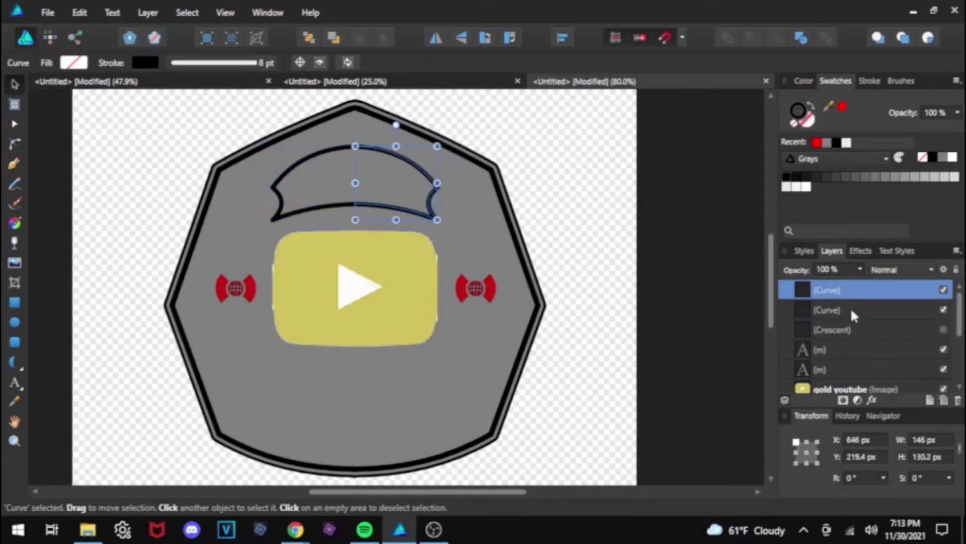
Step: Merge the two banner halves with Add and resize the shape to about 392 × 107 px, centred above the logo
{"action": "left_click", "coordinate": [854, 312], "text": "shift"}
{"action": "left_click", "coordinate": [727, 39]}
{"action": "left_click_drag", "start_coordinate": [272, 146], "coordinate": [217, 151]}
{"action": "left_click_drag", "start_coordinate": [322, 173], "coordinate": [351, 168]}
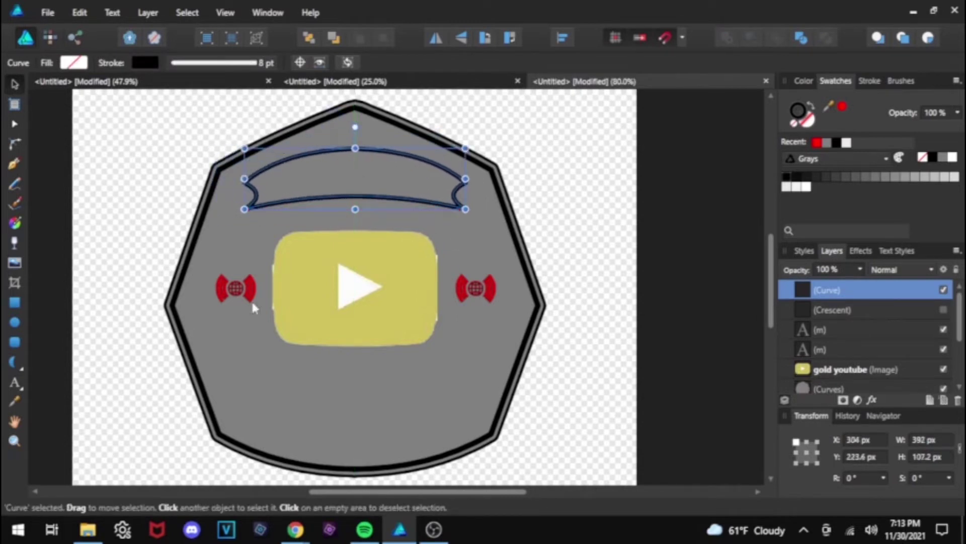
Step: Duplicate the banner and turn the copy into a text path reading CHAMPION in Futura Display BQ along its upper arc
{"action": "key", "text": "ctrl+j"}
{"action": "left_click", "coordinate": [15, 382]}
{"action": "left_click", "coordinate": [257, 204]}
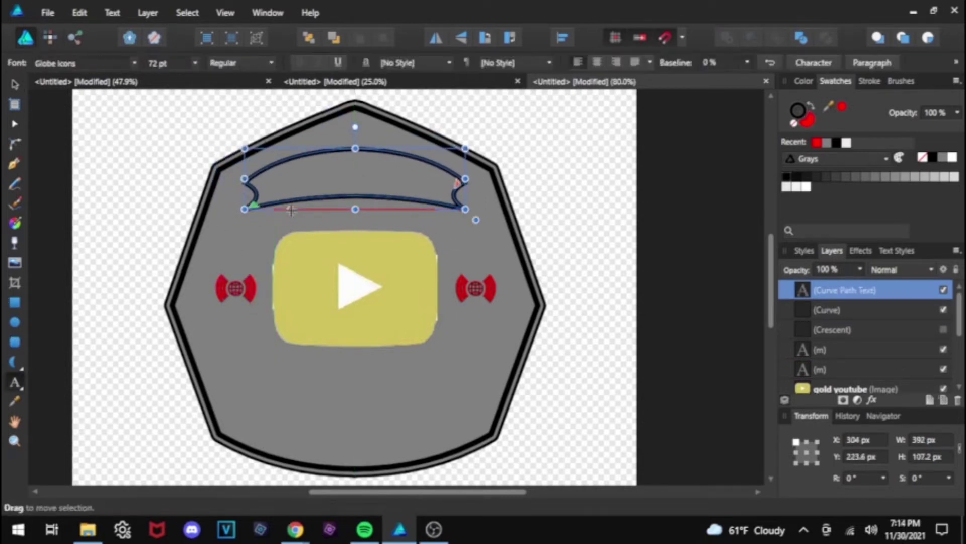
{"action": "left_click", "coordinate": [134, 63]}
{"action": "left_click", "coordinate": [190, 128]}
{"action": "type", "text": "Champion"}
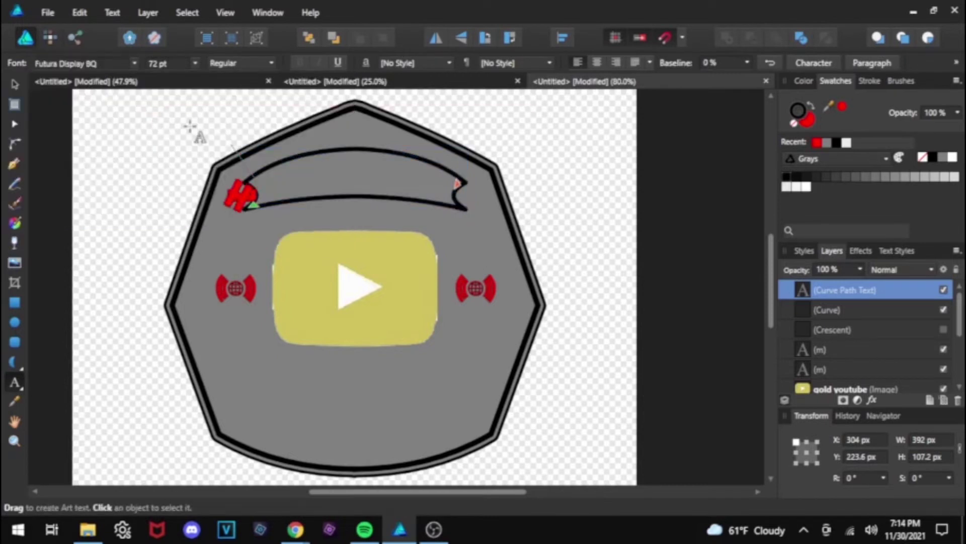
{"action": "left_click_drag", "start_coordinate": [252, 206], "coordinate": [271, 164]}
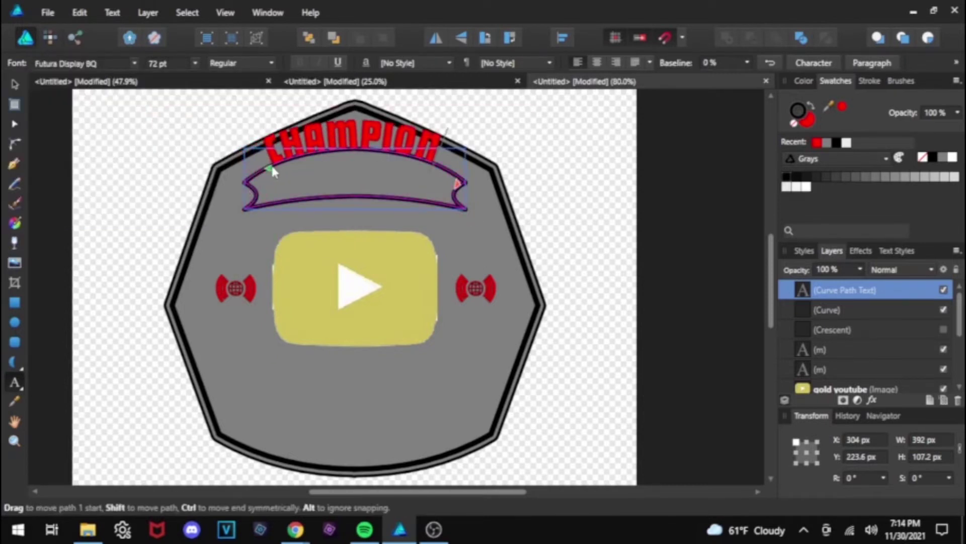
Step: Replace the path text with INTERNET and move it down inside the upper banner
{"action": "key", "text": "ctrl+a"}
{"action": "type", "text": "INTERNET"}
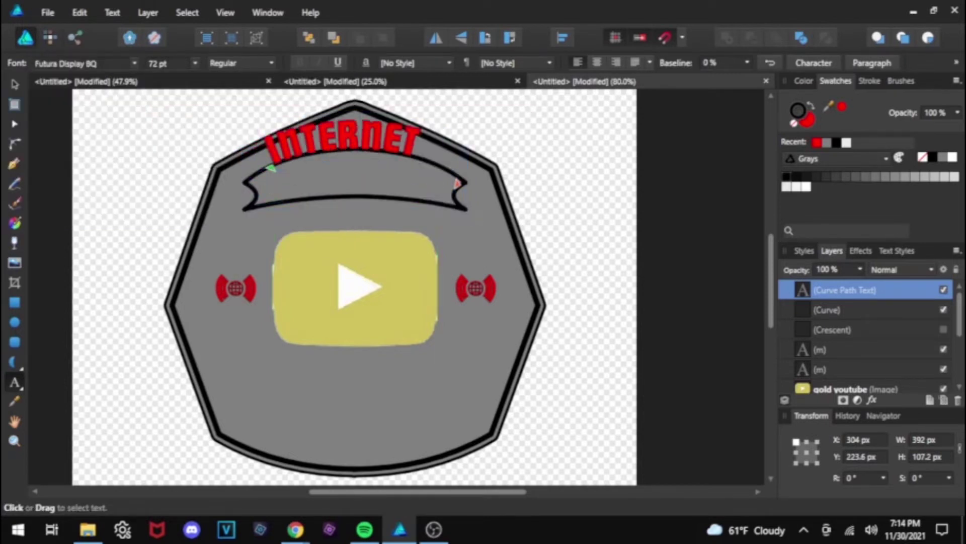
{"action": "mouse_move", "coordinate": [270, 162]}
{"action": "left_mouse_down"}
{"action": "mouse_move", "coordinate": [355, 189]}
{"action": "mouse_move", "coordinate": [358, 211]}
{"action": "left_mouse_up"}
{"action": "key", "text": "Escape"}
Step: Place a duplicate of the banner outline below the YouTube logo and flip it vertically
{"action": "left_click", "coordinate": [850, 308]}
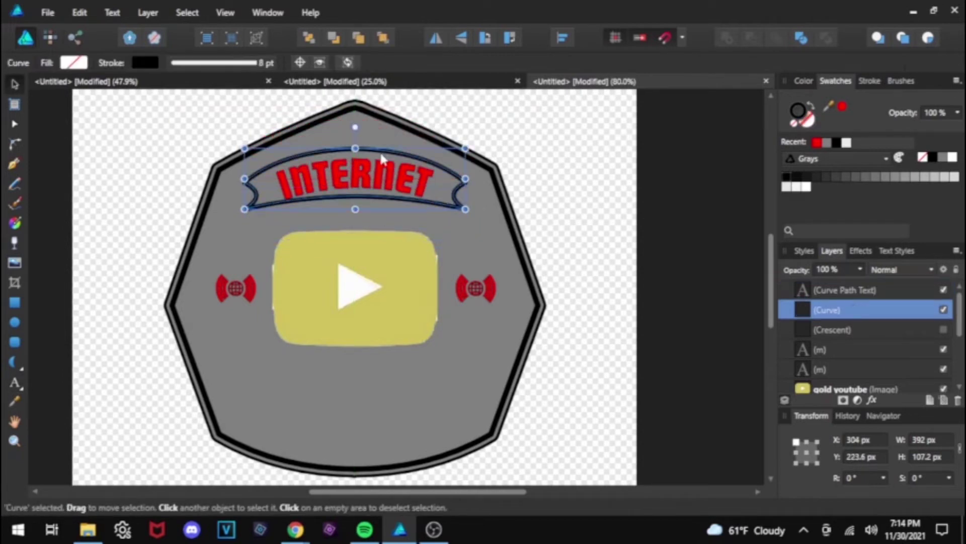
{"action": "key", "text": "ctrl+j"}
{"action": "left_click_drag", "start_coordinate": [345, 166], "coordinate": [355, 384]}
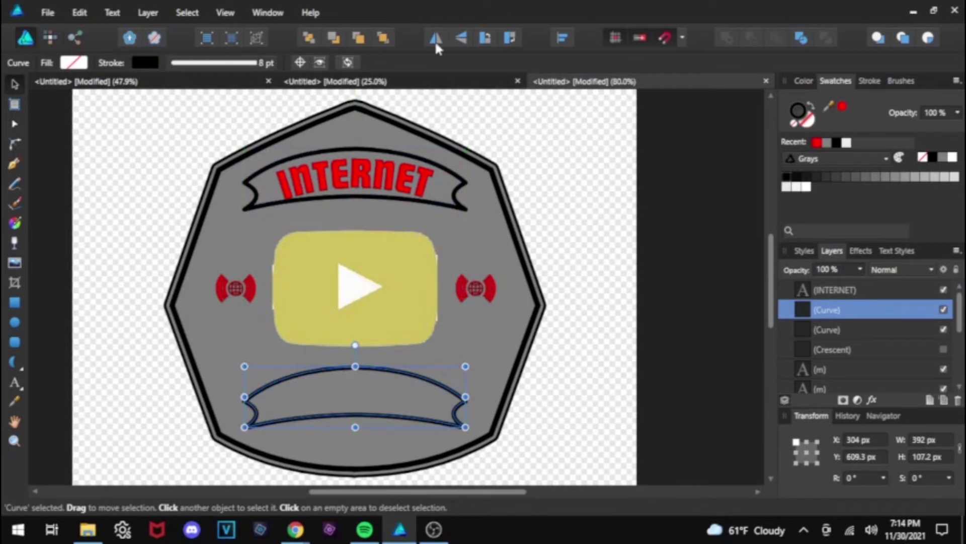
{"action": "left_click", "coordinate": [461, 38]}
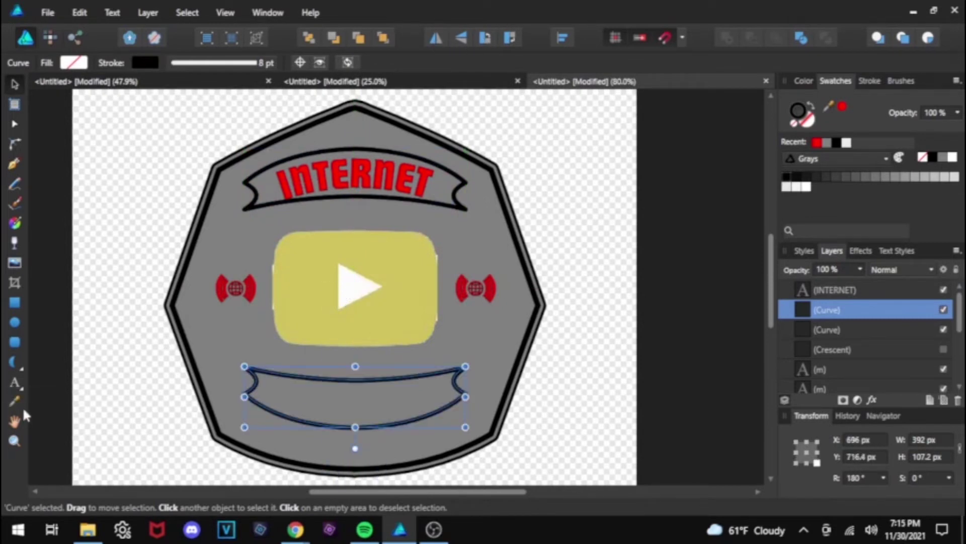
Step: Turn the lower banner into a text path reading CHAMPION and set the text upright along its upper edge
{"action": "left_click", "coordinate": [15, 382]}
{"action": "left_click", "coordinate": [256, 398]}
{"action": "type", "text": "CHAMPION"}
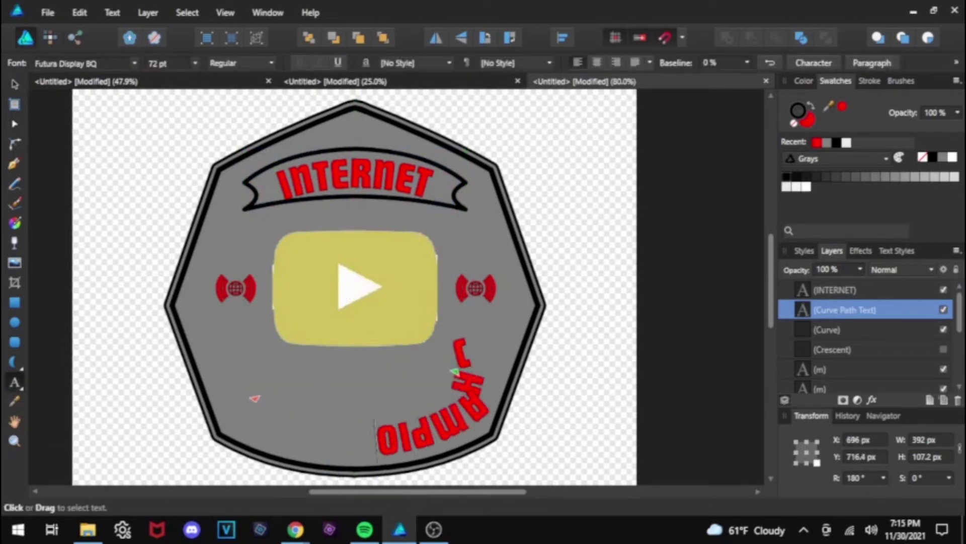
{"action": "left_click_drag", "start_coordinate": [451, 421], "coordinate": [277, 363]}
Step: Place a vertically flipped copy of the upper banner below the logo and position CHAMPION inside it
{"action": "left_click", "coordinate": [886, 331]}
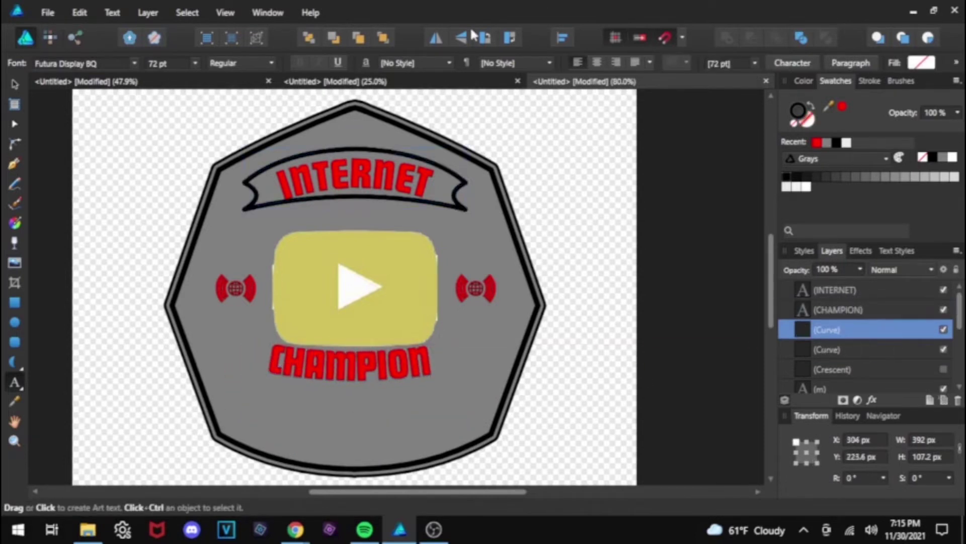
{"action": "key", "text": "v"}
{"action": "left_click_drag", "start_coordinate": [391, 194], "coordinate": [365, 452]}
{"action": "left_click", "coordinate": [906, 309]}
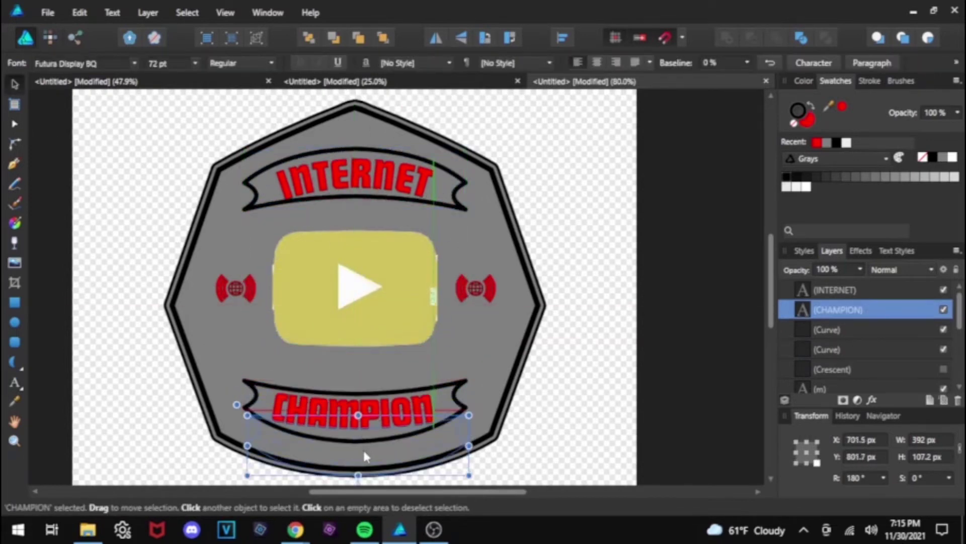
{"action": "left_click", "coordinate": [888, 290]}
Step: Give the lower and upper banners a black fill and a red stroke
{"action": "left_click", "coordinate": [855, 328]}
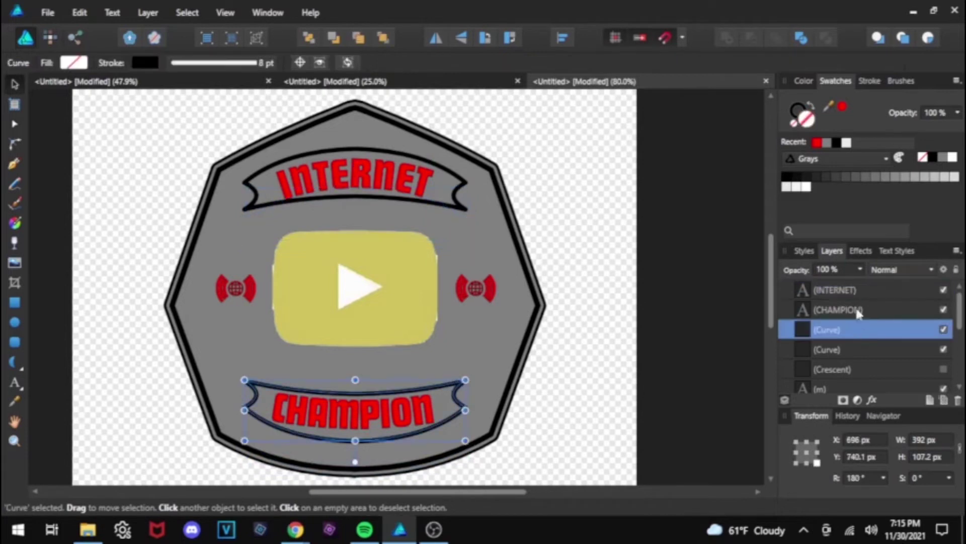
{"action": "left_click", "coordinate": [839, 104]}
{"action": "left_click", "coordinate": [807, 105]}
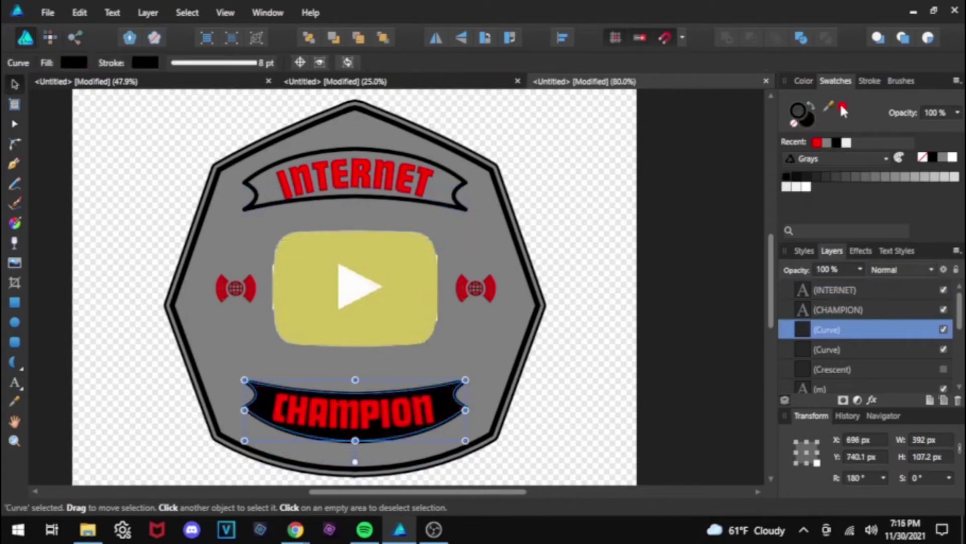
{"action": "left_click", "coordinate": [841, 105]}
{"action": "left_click", "coordinate": [849, 349]}
{"action": "left_click", "coordinate": [842, 105]}
{"action": "left_click", "coordinate": [807, 118]}
{"action": "left_click", "coordinate": [835, 142]}
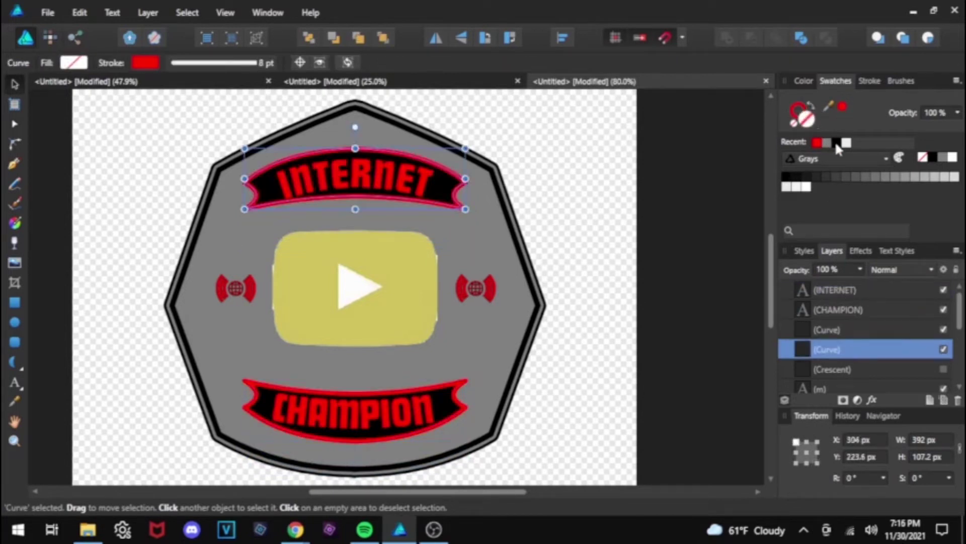
{"action": "left_click", "coordinate": [597, 210]}
Step: Add a white Outline effect with a radius of about 2.6 px to the INTERNET and CHAMPION texts
{"action": "left_click", "coordinate": [865, 290]}
{"action": "left_click", "coordinate": [856, 309], "text": "shift"}
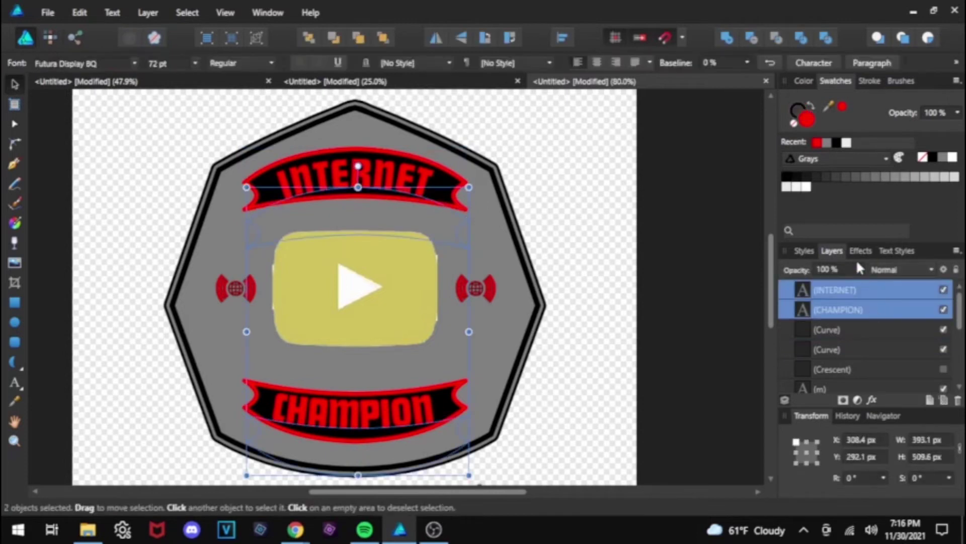
{"action": "left_click", "coordinate": [861, 251]}
{"action": "scroll", "coordinate": [825, 347], "scroll_direction": "down", "scroll_amount": 3}
{"action": "left_click", "coordinate": [800, 354]}
{"action": "left_click", "coordinate": [838, 352]}
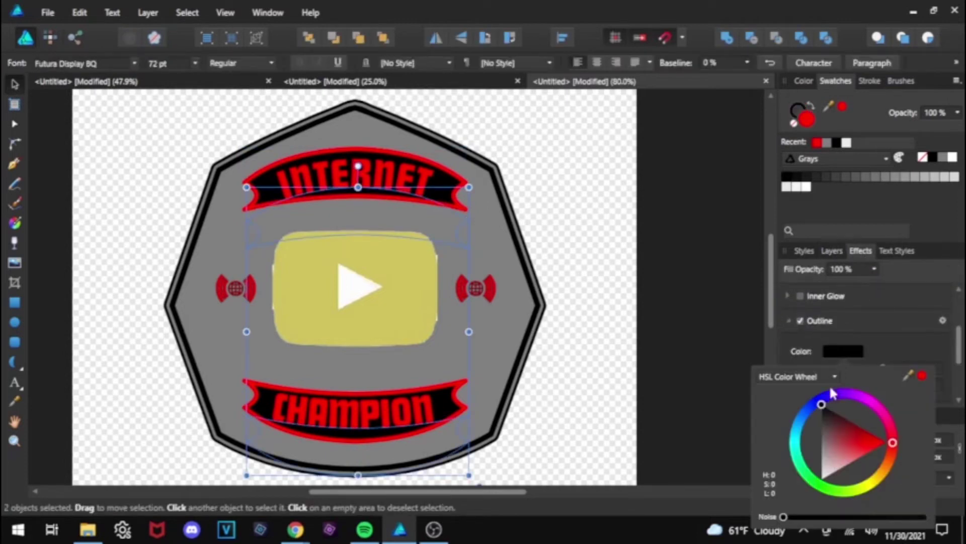
{"action": "left_click_drag", "start_coordinate": [822, 406], "coordinate": [824, 477]}
{"action": "left_click", "coordinate": [877, 358]}
{"action": "left_click_drag", "start_coordinate": [828, 385], "coordinate": [838, 386]}
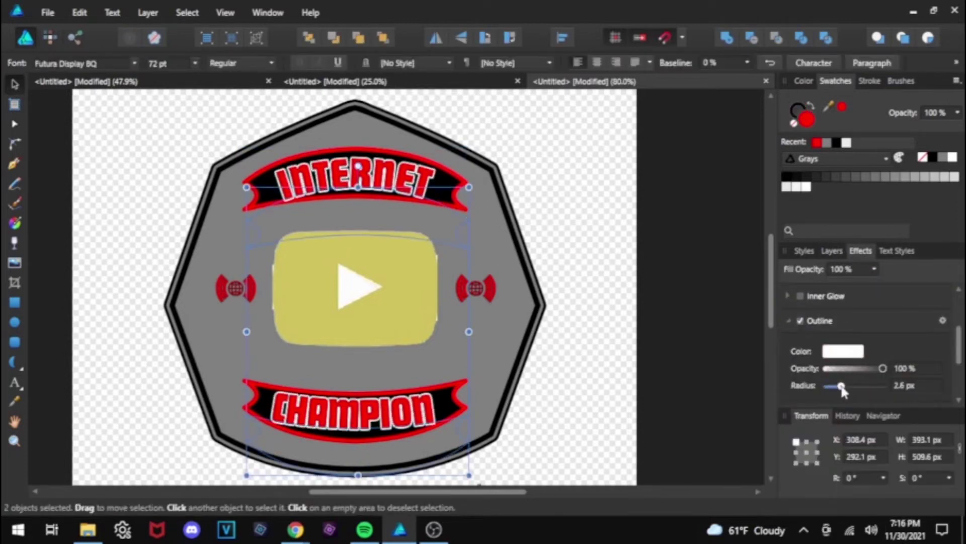
Step: Slightly enlarge the upper banner and centre INTERNET in it, widening its text path to about 409 px
{"action": "left_click", "coordinate": [839, 252]}
{"action": "left_click", "coordinate": [838, 290]}
{"action": "left_click_drag", "start_coordinate": [373, 213], "coordinate": [365, 212]}
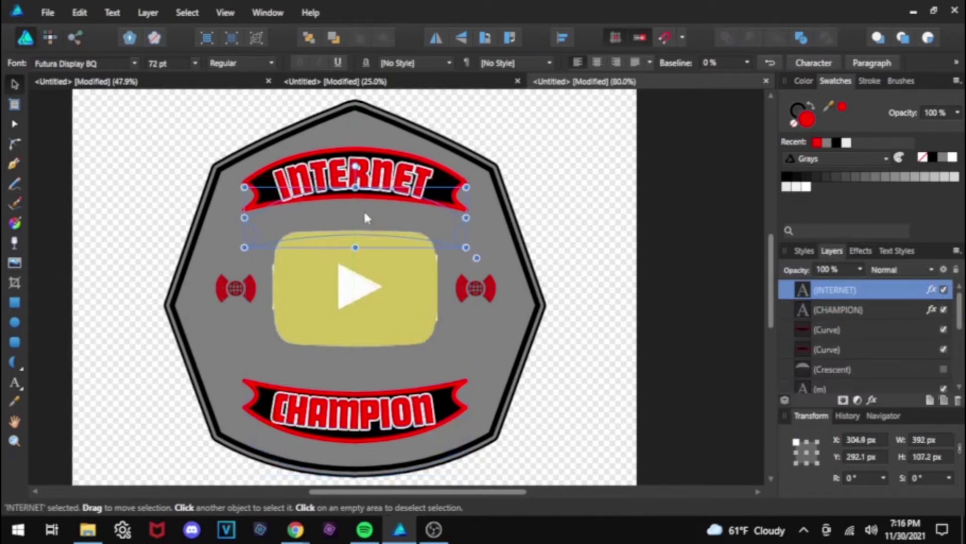
{"action": "left_click", "coordinate": [867, 347]}
{"action": "left_click", "coordinate": [785, 290]}
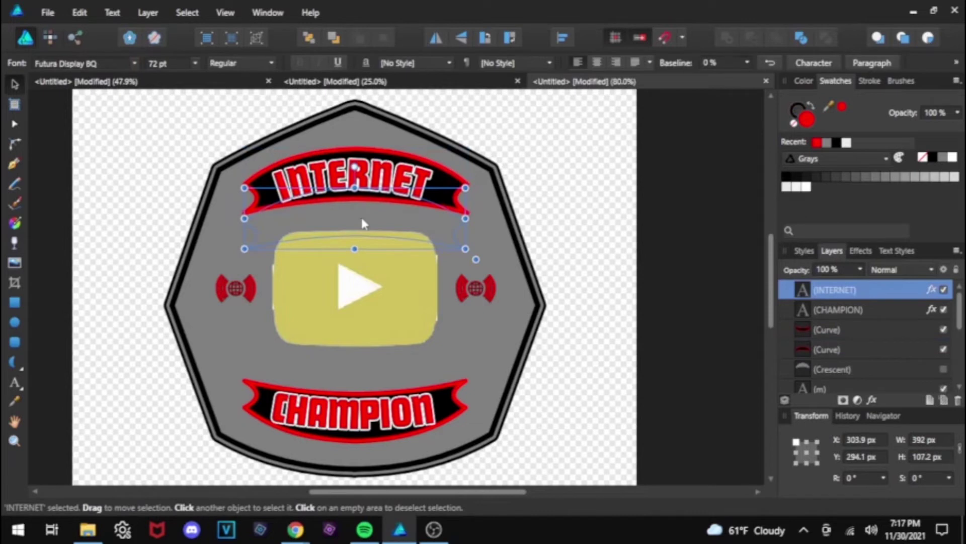
{"action": "left_click_drag", "start_coordinate": [466, 219], "coordinate": [473, 218]}
{"action": "left_click_drag", "start_coordinate": [245, 219], "coordinate": [295, 205]}
{"action": "left_click", "coordinate": [14, 382]}
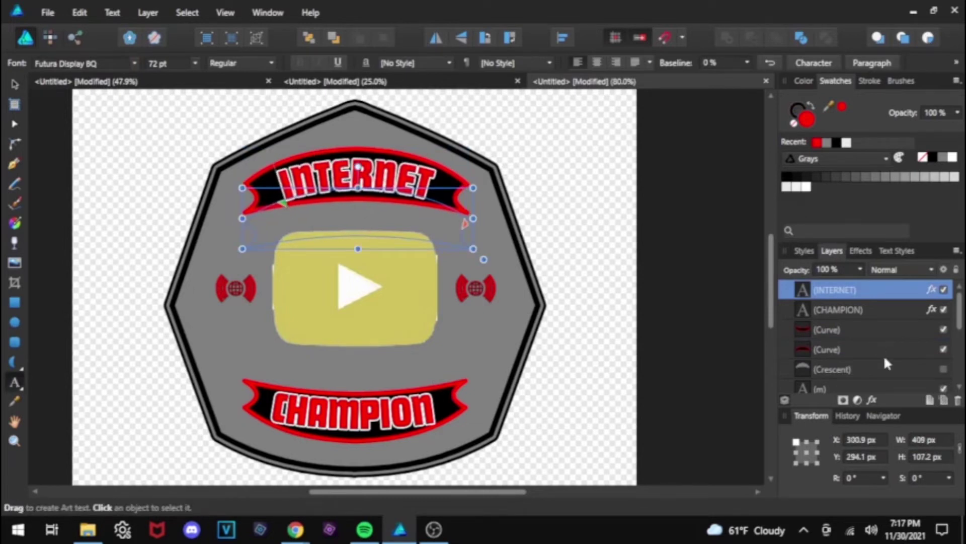
Step: Enlarge the lower banner to about 420 × 116 px and centre it around CHAMPION
{"action": "left_click", "coordinate": [856, 329]}
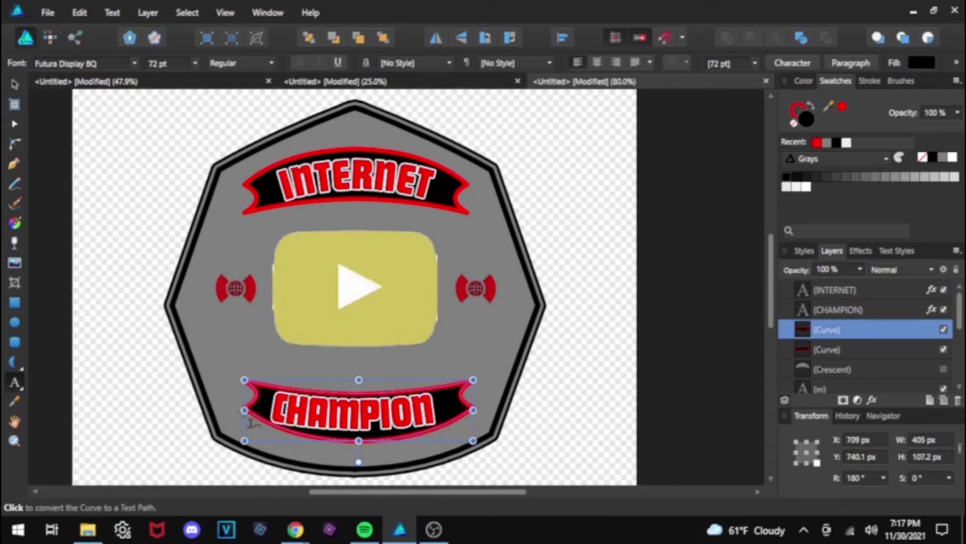
{"action": "left_click_drag", "start_coordinate": [239, 379], "coordinate": [236, 374]}
{"action": "left_click", "coordinate": [15, 84]}
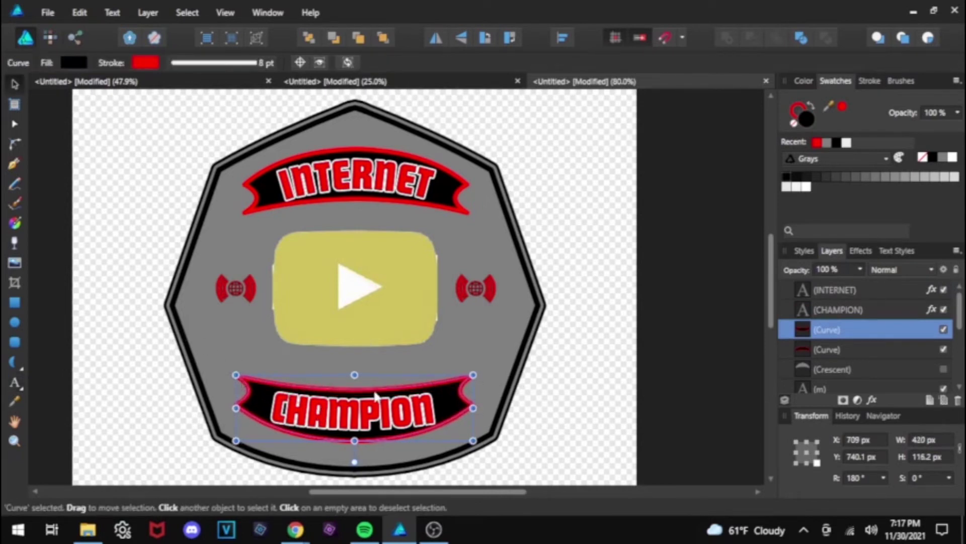
{"action": "left_click_drag", "start_coordinate": [375, 393], "coordinate": [395, 392]}
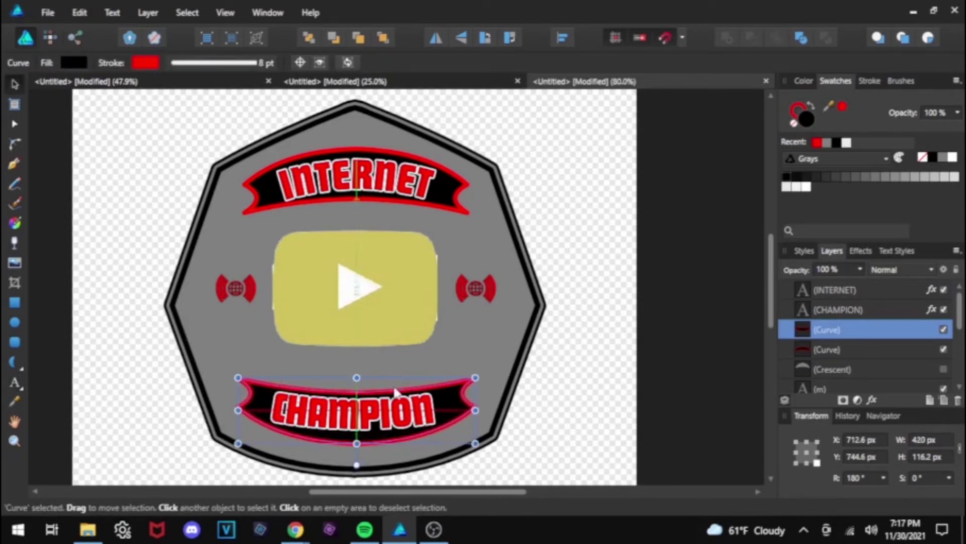
{"action": "left_click", "coordinate": [572, 363]}
Step: Place the file NEW LINES.png from the Downloads folder into the belt plate design
{"action": "left_click", "coordinate": [48, 13]}
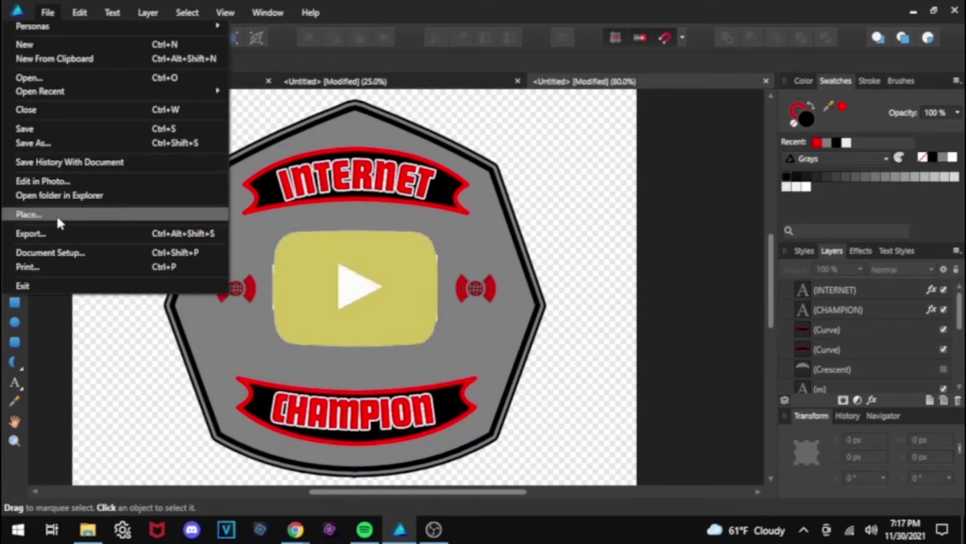
{"action": "left_click", "coordinate": [58, 217]}
{"action": "type", "text": "NEW LI"}
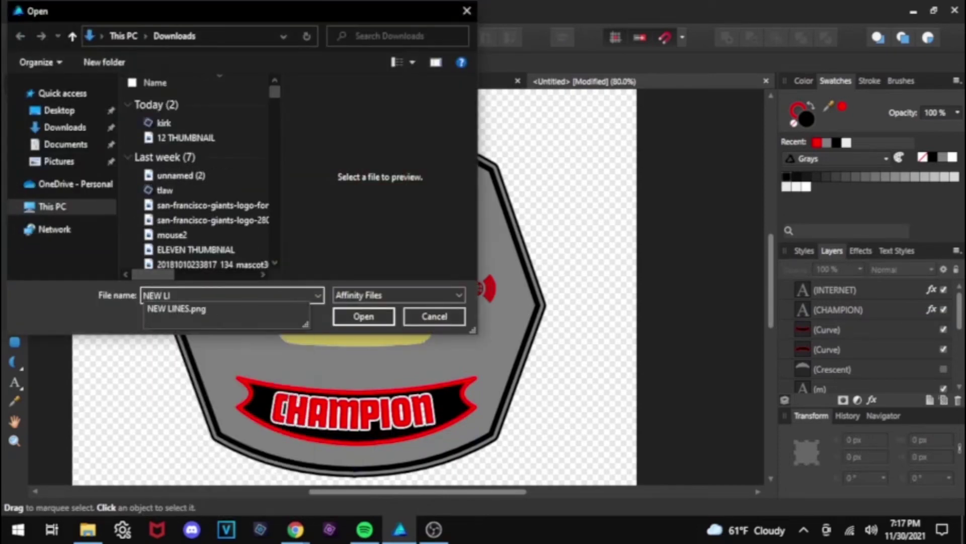
{"action": "left_click", "coordinate": [226, 308]}
{"action": "left_click", "coordinate": [352, 318]}
{"action": "left_click", "coordinate": [360, 280]}
Step: Enlarge the NEW LINES image to about 1231 × 691 px, rotate it 180° and position it over the plate
{"action": "left_click_drag", "start_coordinate": [527, 190], "coordinate": [677, 62]}
{"action": "left_click", "coordinate": [484, 38]}
{"action": "left_click", "coordinate": [484, 38]}
{"action": "left_click_drag", "start_coordinate": [190, 108], "coordinate": [15, 40]}
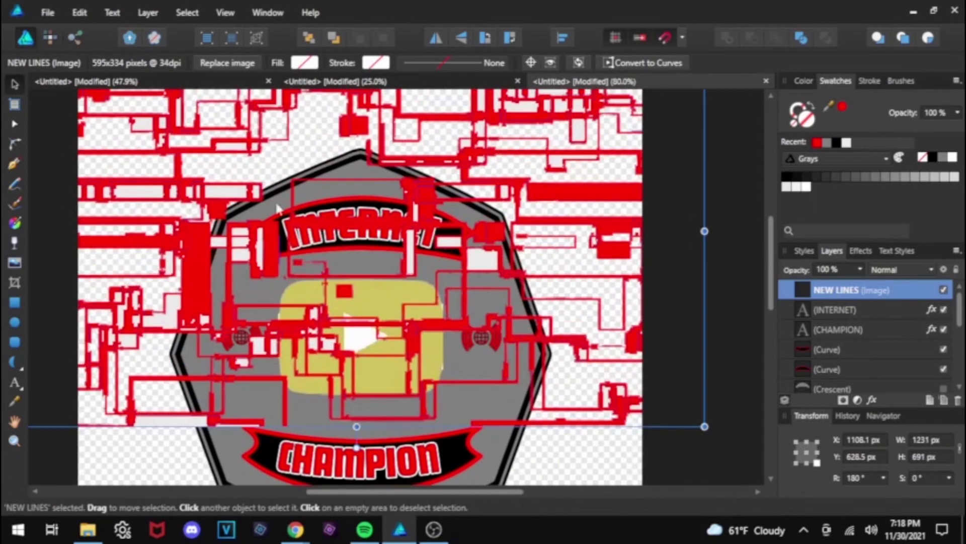
{"action": "left_click_drag", "start_coordinate": [277, 204], "coordinate": [327, 310]}
Step: Clip the NEW LINES image inside the grey plate shape and give it a blend mode that cuts it out of the grey
{"action": "left_click_drag", "start_coordinate": [866, 291], "coordinate": [892, 339]}
{"action": "left_click", "coordinate": [787, 309]}
{"action": "left_click", "coordinate": [901, 270]}
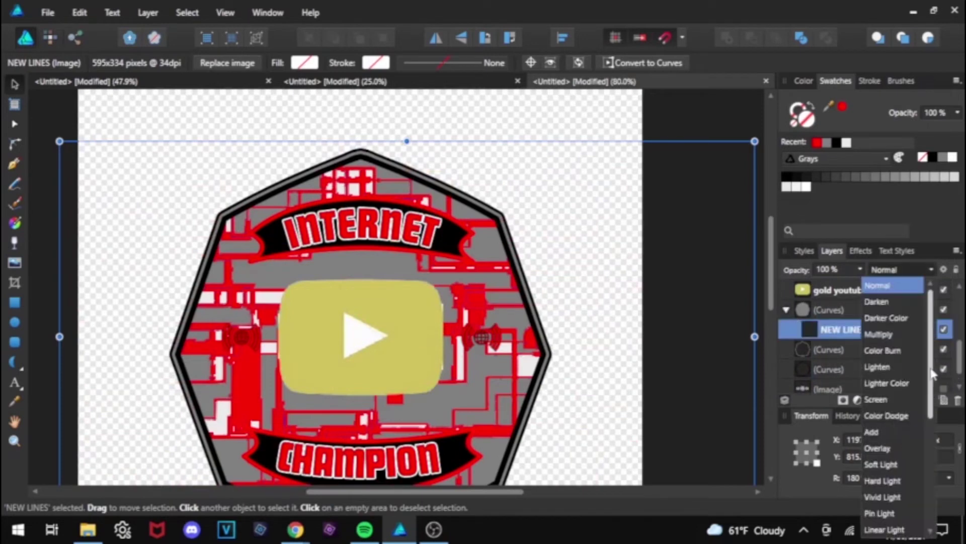
{"action": "left_click_drag", "start_coordinate": [931, 369], "coordinate": [930, 481]}
{"action": "left_click", "coordinate": [905, 532]}
Step: Fill the border shape directly beneath the grey plate with red
{"action": "left_click", "coordinate": [851, 350]}
{"action": "left_click", "coordinate": [817, 142]}
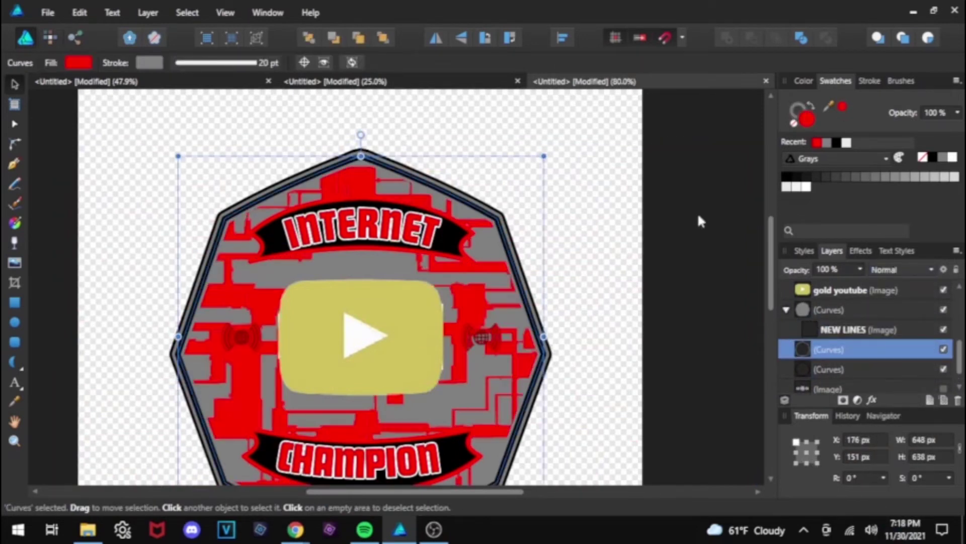
{"action": "left_click_drag", "start_coordinate": [766, 249], "coordinate": [766, 265]}
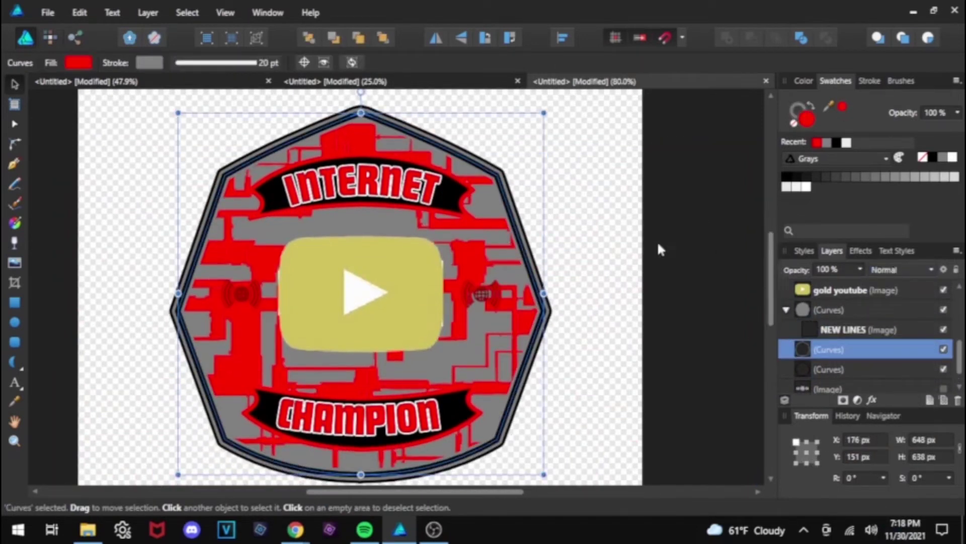
Step: Stack the upper banner directly beneath INTERNET and move both down together to about Y 250.6 px
{"action": "left_click_drag", "start_coordinate": [958, 357], "coordinate": [958, 307]}
{"action": "left_click", "coordinate": [878, 290]}
{"action": "left_click_drag", "start_coordinate": [874, 348], "coordinate": [874, 301]}
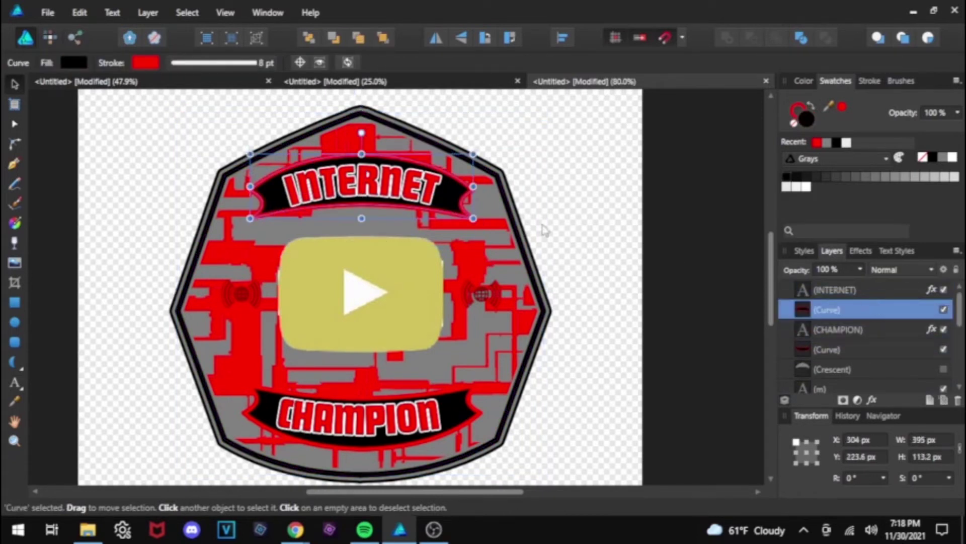
{"action": "left_click", "coordinate": [865, 286], "text": "shift"}
{"action": "left_click", "coordinate": [866, 288]}
{"action": "left_click", "coordinate": [866, 308], "text": "shift"}
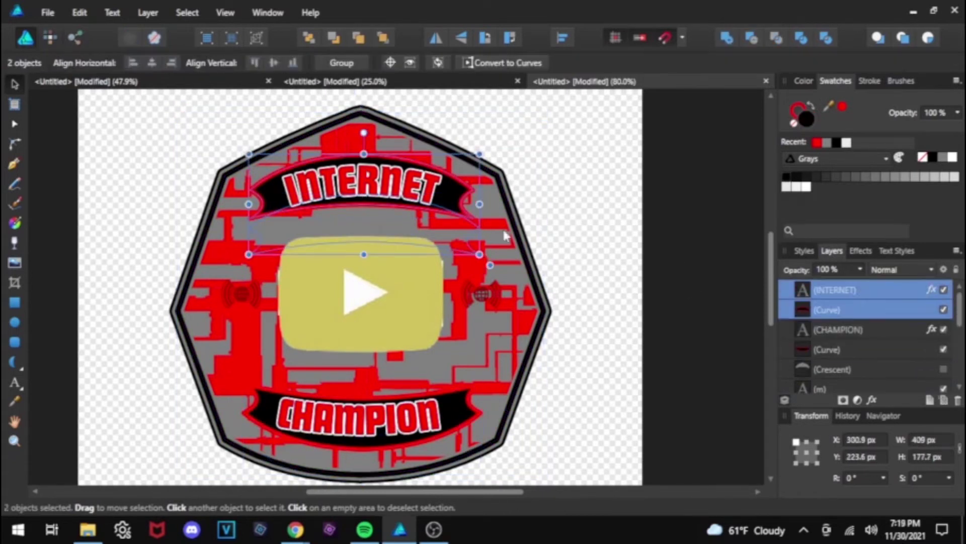
{"action": "left_click_drag", "start_coordinate": [397, 229], "coordinate": [354, 241]}
Step: Draw a trapezoid about 366 × 135 px near the plate's upper edge and fill it with black
{"action": "left_click", "coordinate": [14, 362]}
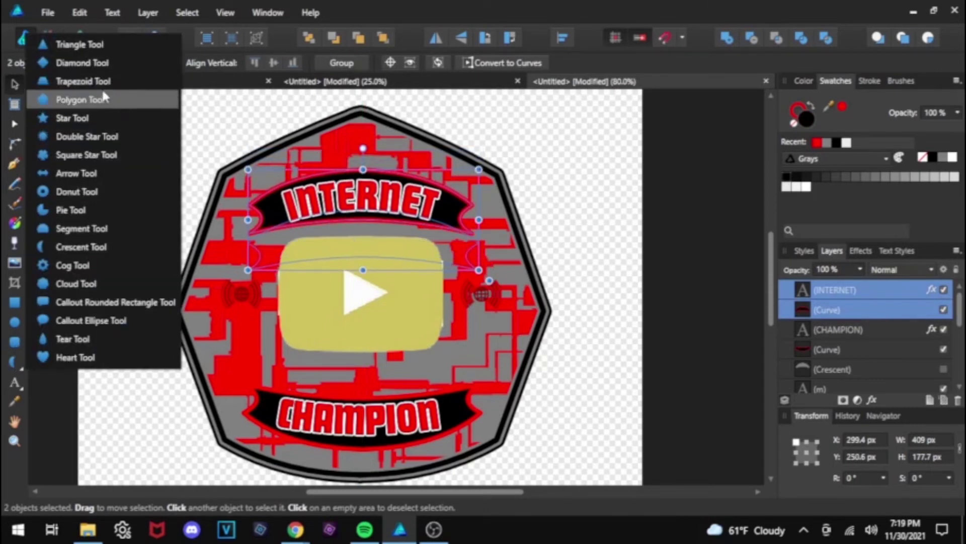
{"action": "left_click", "coordinate": [90, 80]}
{"action": "left_click_drag", "start_coordinate": [115, 132], "coordinate": [323, 208]}
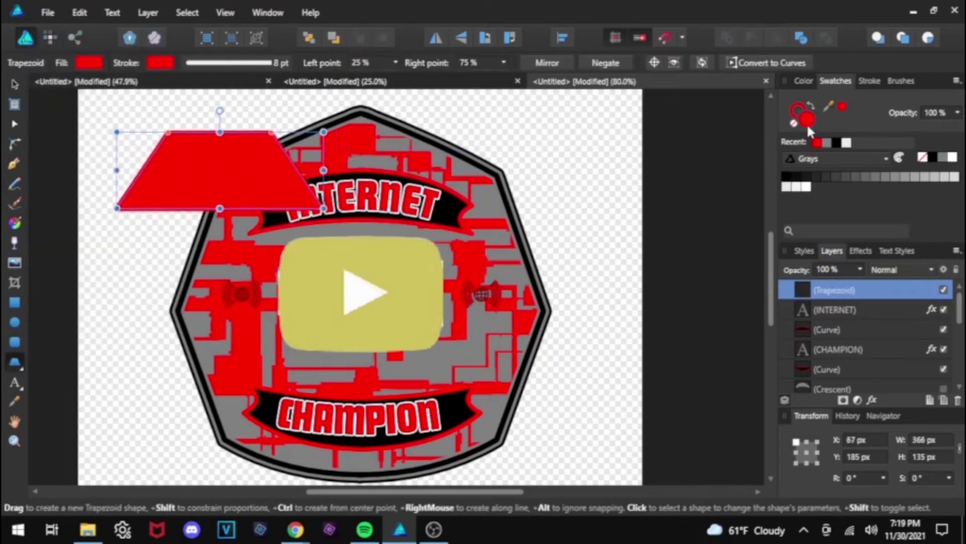
{"action": "left_click", "coordinate": [836, 143]}
Step: Clip the black trapezoid inside the grey plate above the line artwork and place it at the plate's peak, about Y 99 px
{"action": "left_click", "coordinate": [15, 84]}
{"action": "left_click_drag", "start_coordinate": [236, 173], "coordinate": [379, 148]}
{"action": "left_click_drag", "start_coordinate": [896, 297], "coordinate": [888, 321]}
{"action": "left_click_drag", "start_coordinate": [381, 146], "coordinate": [381, 122]}
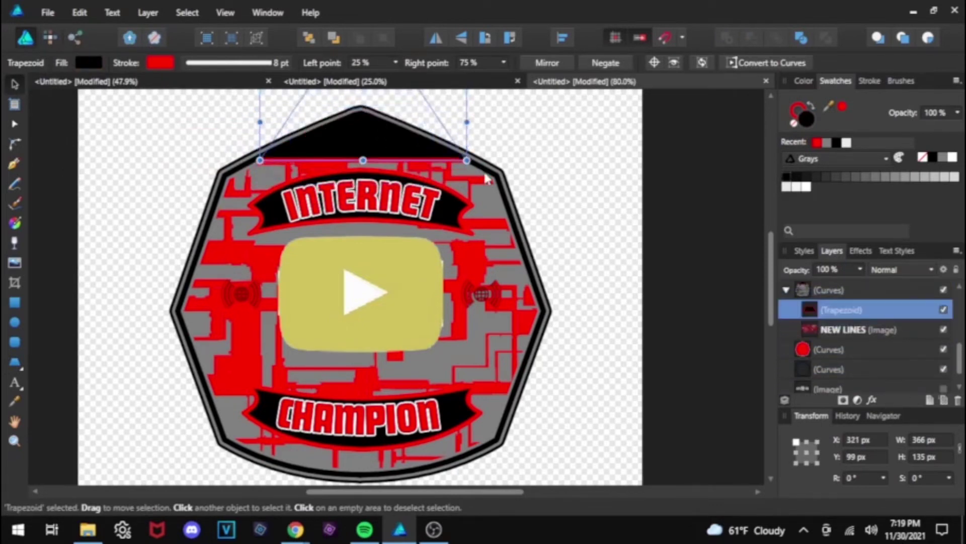
Step: Give the grey plate and the outermost border shape a red stroke
{"action": "left_click", "coordinate": [878, 292]}
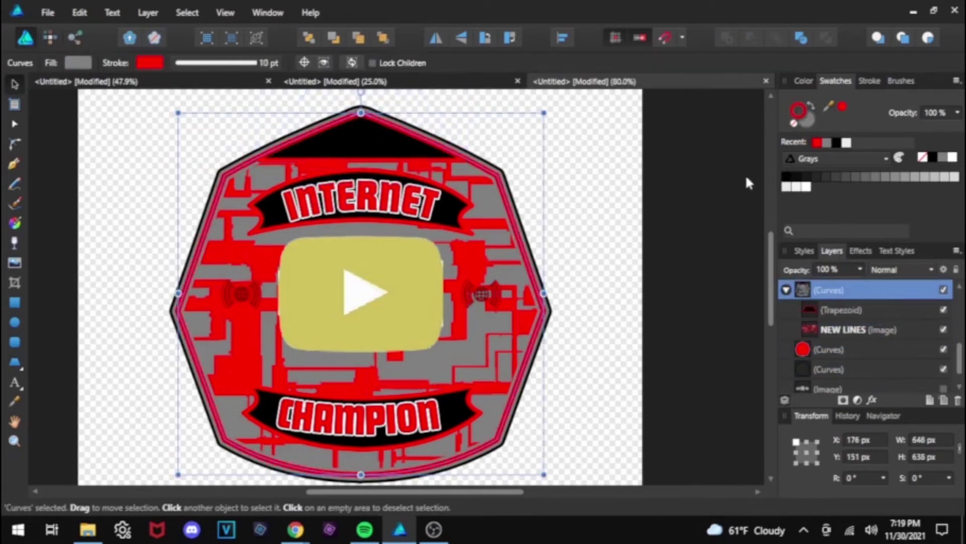
{"action": "left_click", "coordinate": [867, 360]}
{"action": "left_click", "coordinate": [605, 228]}
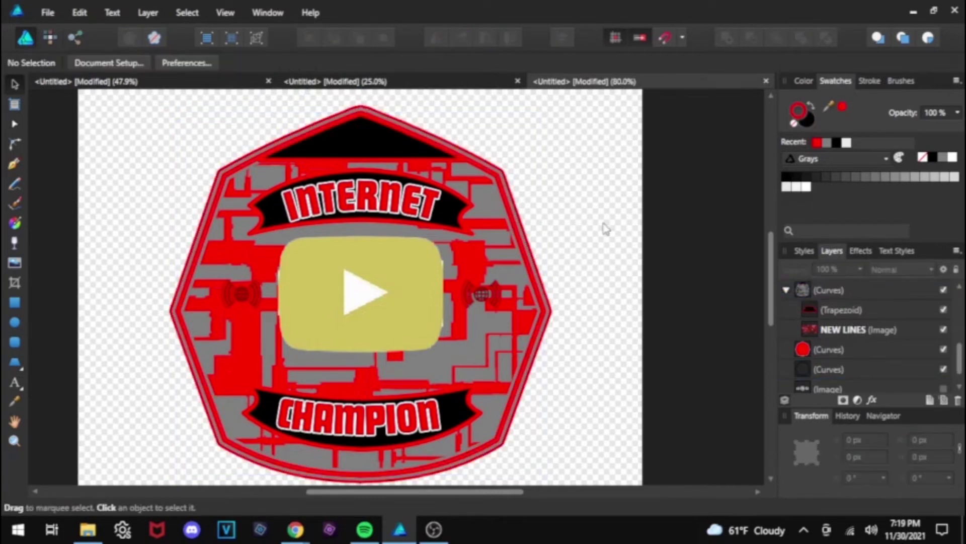
Step: Select all text, banner, crescent, icon, logo, plate and border layers together, leaving out the bottom reference image
{"action": "scroll", "coordinate": [865, 327], "scroll_direction": "up", "scroll_amount": 4}
{"action": "left_click_drag", "start_coordinate": [895, 288], "coordinate": [858, 383]}
{"action": "left_click", "coordinate": [856, 385], "text": "ctrl"}
{"action": "left_click", "coordinate": [856, 387], "text": "ctrl"}
{"action": "left_click", "coordinate": [857, 387], "text": "ctrl"}
{"action": "scroll", "coordinate": [857, 387], "scroll_direction": "down", "scroll_amount": 1}
{"action": "left_click", "coordinate": [858, 387], "text": "ctrl"}
{"action": "left_click", "coordinate": [858, 387], "text": "ctrl"}
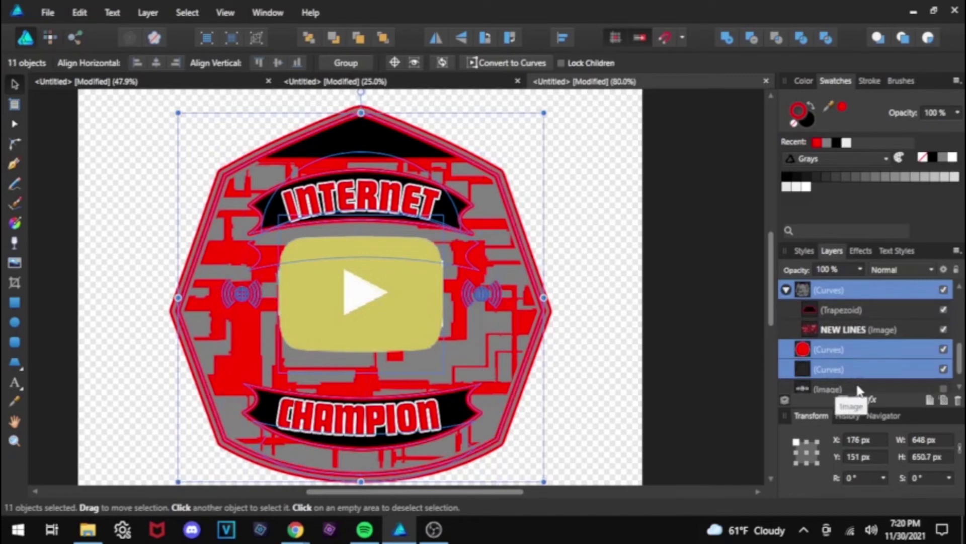
Step: Apply a 3D effect with a 5 px radius and a Bevel/Emboss effect to the selected layers
{"action": "left_click", "coordinate": [860, 250]}
{"action": "scroll", "coordinate": [865, 327], "scroll_direction": "down", "scroll_amount": 2}
{"action": "left_click", "coordinate": [800, 320]}
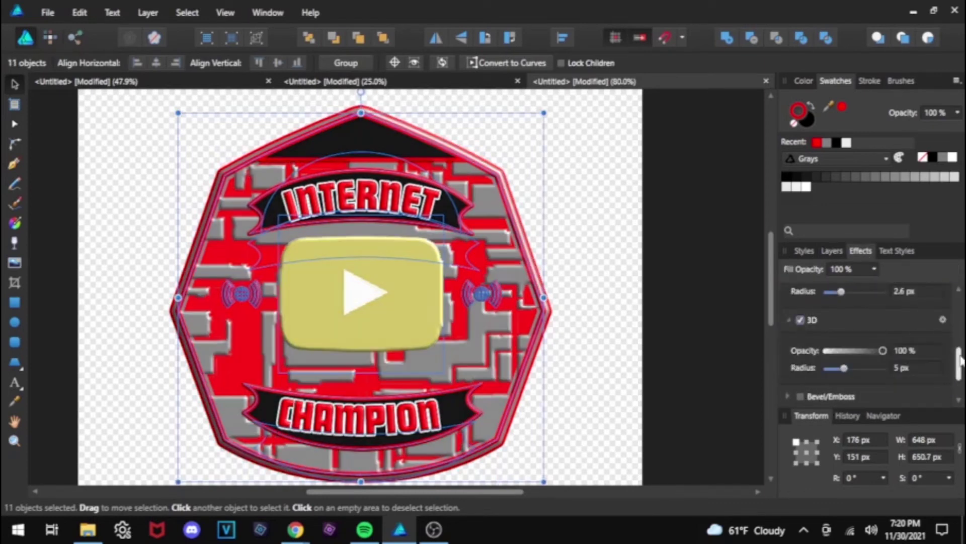
{"action": "scroll", "coordinate": [959, 359], "scroll_direction": "down", "scroll_amount": 2}
{"action": "left_click", "coordinate": [799, 355]}
{"action": "left_click", "coordinate": [615, 331]}
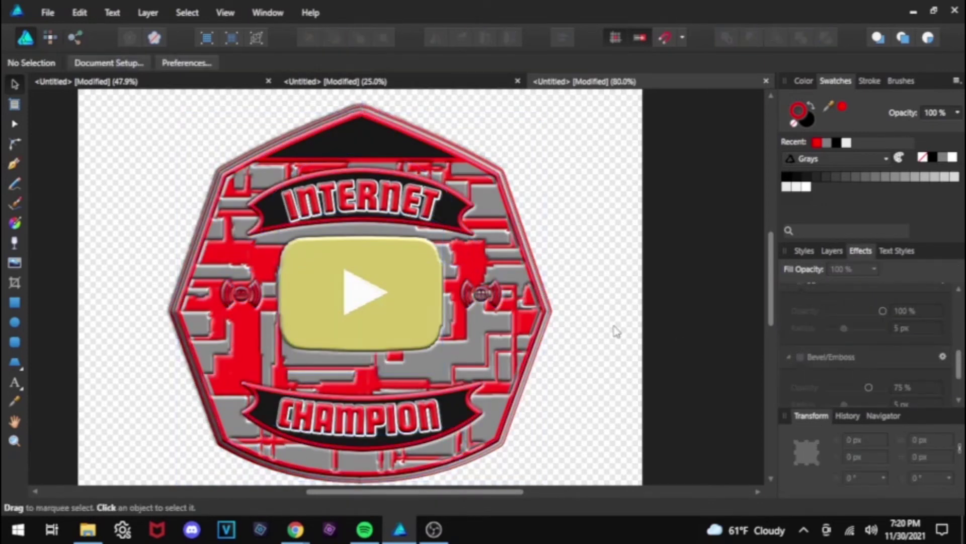
Step: Change the fill of both globe icons to grey
{"action": "left_click", "coordinate": [832, 251]}
{"action": "scroll", "coordinate": [949, 326], "scroll_direction": "up", "scroll_amount": 3}
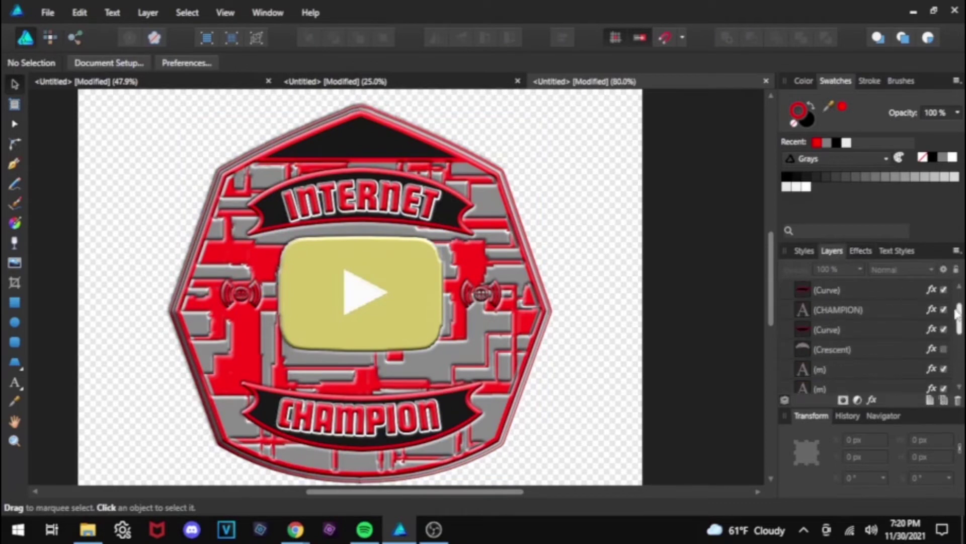
{"action": "left_click", "coordinate": [881, 309]}
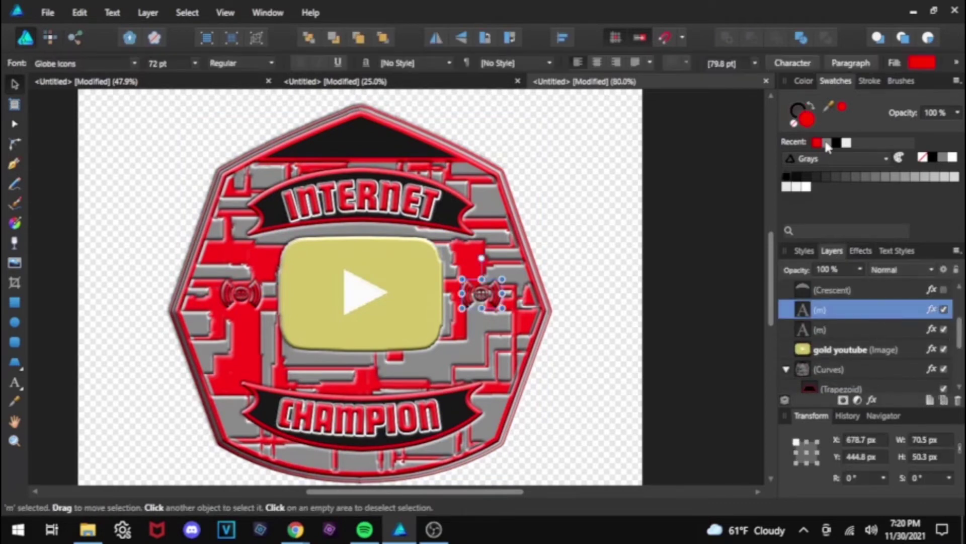
{"action": "left_click", "coordinate": [826, 143]}
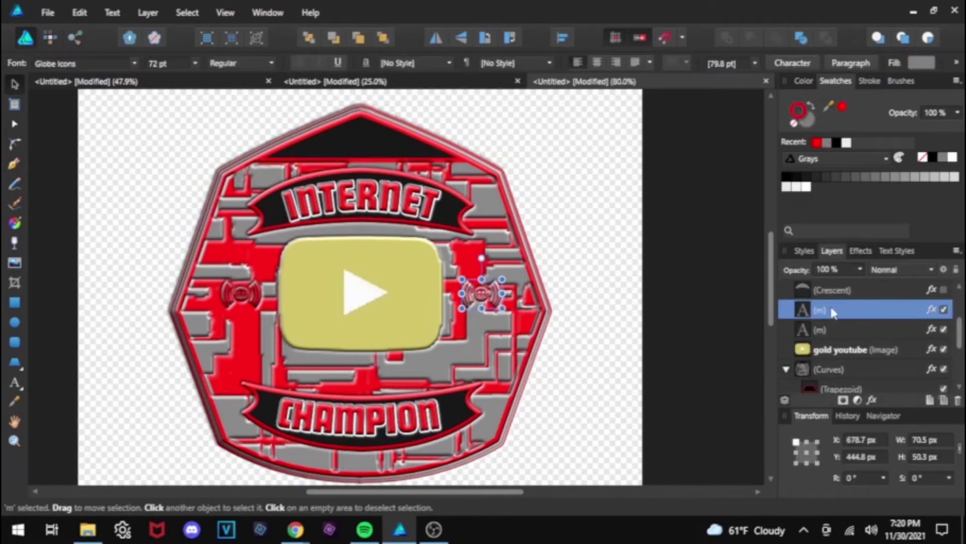
{"action": "left_click", "coordinate": [833, 329]}
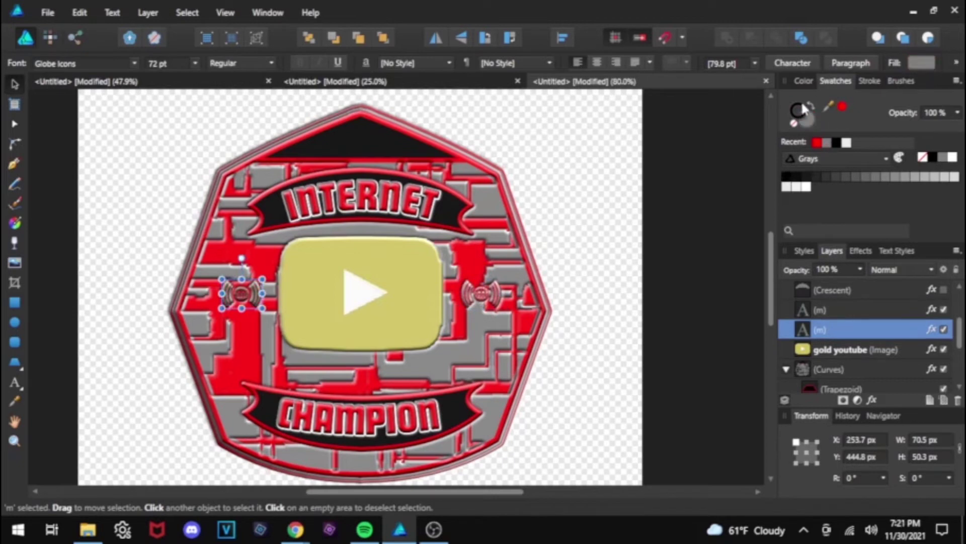
{"action": "left_click", "coordinate": [614, 240]}
Step: Add a black Outline effect to both globe icons
{"action": "left_click", "coordinate": [874, 311]}
{"action": "left_click", "coordinate": [874, 327], "text": "shift"}
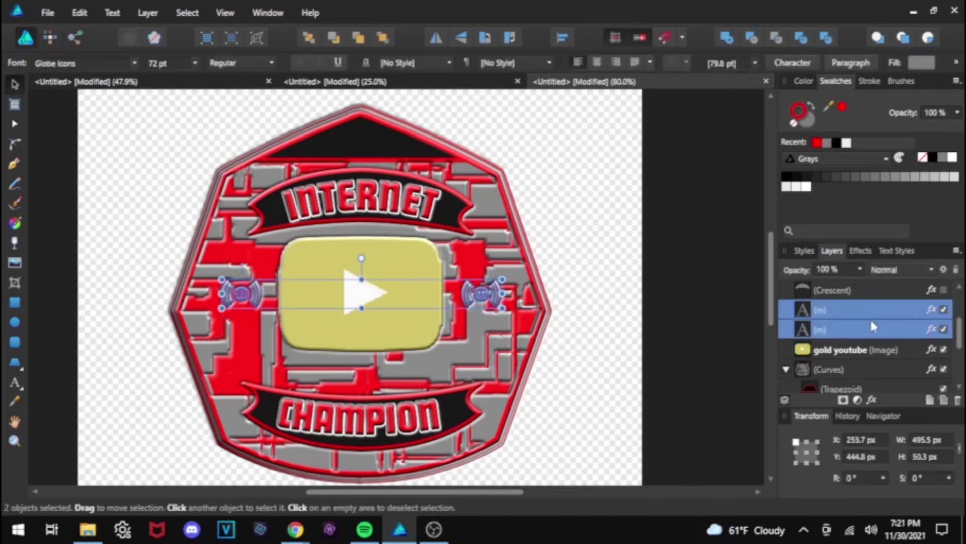
{"action": "left_click", "coordinate": [864, 254]}
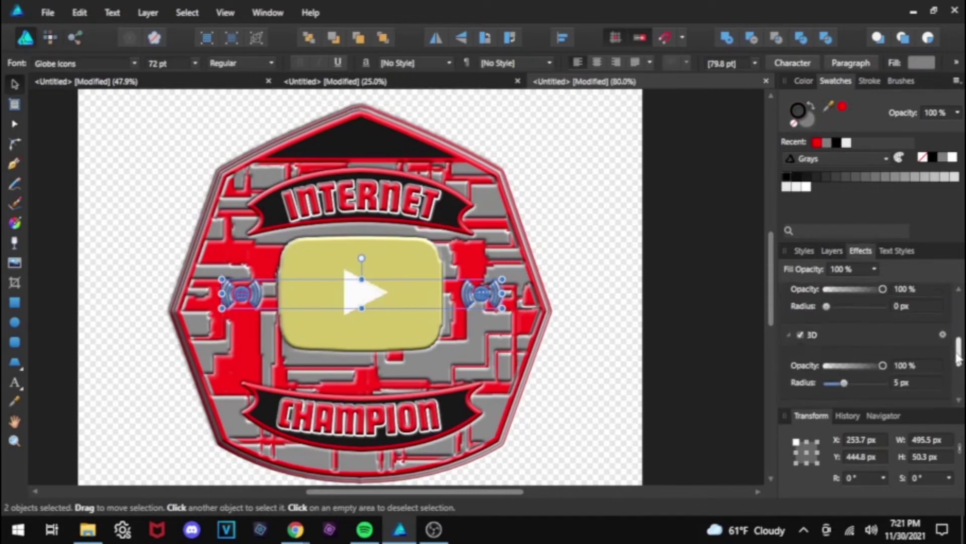
{"action": "scroll", "coordinate": [830, 312], "scroll_direction": "up", "scroll_amount": 1}
{"action": "left_click", "coordinate": [799, 301]}
{"action": "left_click_drag", "start_coordinate": [825, 367], "coordinate": [847, 367]}
Step: Add a black Outline effect with a radius of about 6.4 px to the gold YouTube logo
{"action": "left_click", "coordinate": [831, 251]}
{"action": "left_click", "coordinate": [850, 347]}
{"action": "left_click", "coordinate": [860, 250]}
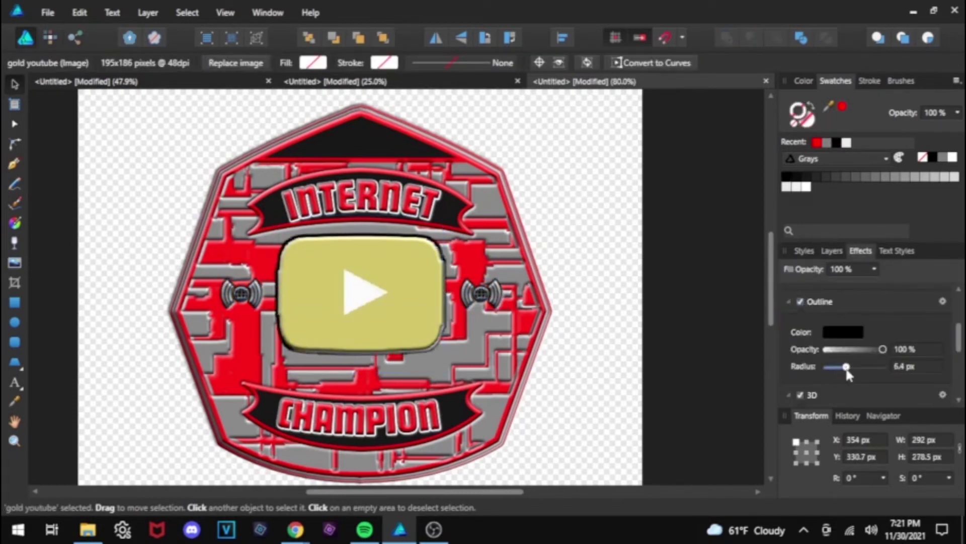
{"action": "left_click", "coordinate": [635, 362]}
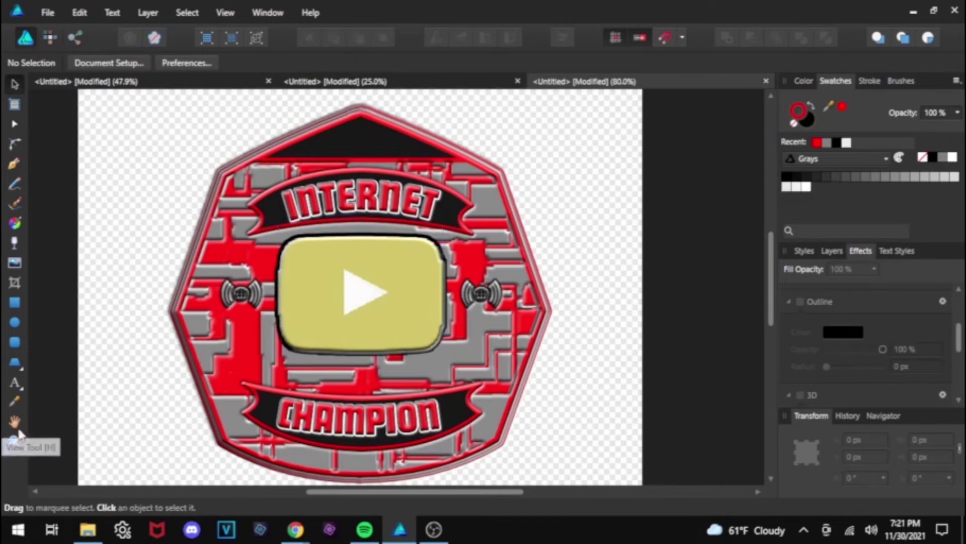
Step: Raise the black trapezoid inside the plate to about Y 76 px
{"action": "left_click", "coordinate": [15, 441]}
{"action": "left_click_drag", "start_coordinate": [153, 65], "coordinate": [144, 65]}
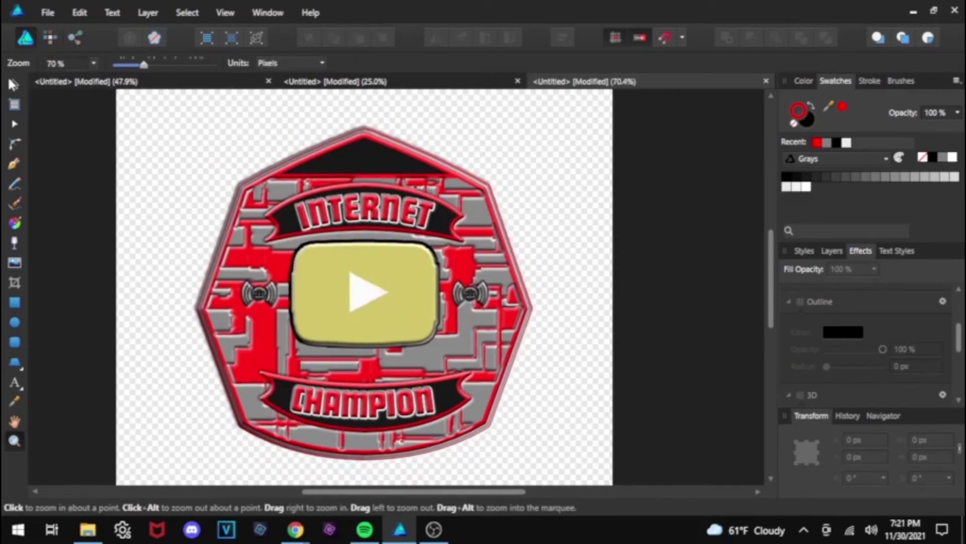
{"action": "left_click", "coordinate": [13, 85]}
{"action": "left_click", "coordinate": [360, 153]}
{"action": "left_click", "coordinate": [832, 251]}
{"action": "scroll", "coordinate": [946, 312], "scroll_direction": "up", "scroll_amount": 3}
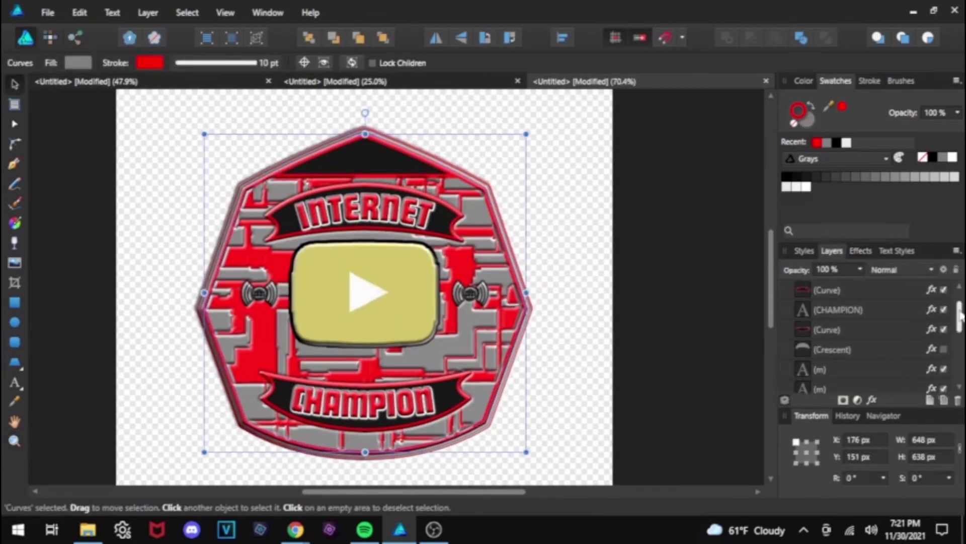
{"action": "left_click_drag", "start_coordinate": [957, 305], "coordinate": [957, 343]}
{"action": "left_click", "coordinate": [845, 349]}
{"action": "left_click_drag", "start_coordinate": [352, 153], "coordinate": [353, 144]}
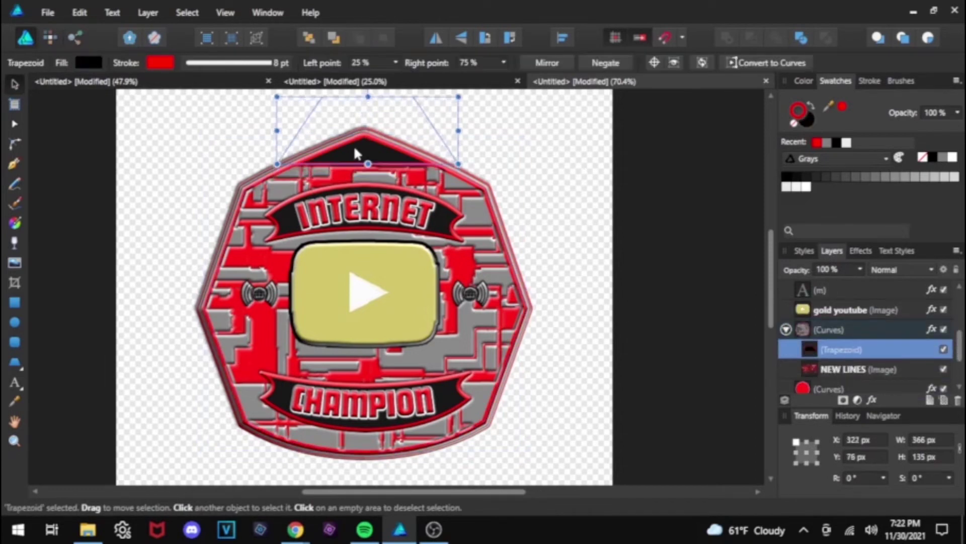
{"action": "left_click", "coordinate": [522, 146]}
Step: Export the design as a PNG file, entering the name INTERNET CHAMPIONSHIP FRONT P
{"action": "left_click", "coordinate": [48, 13]}
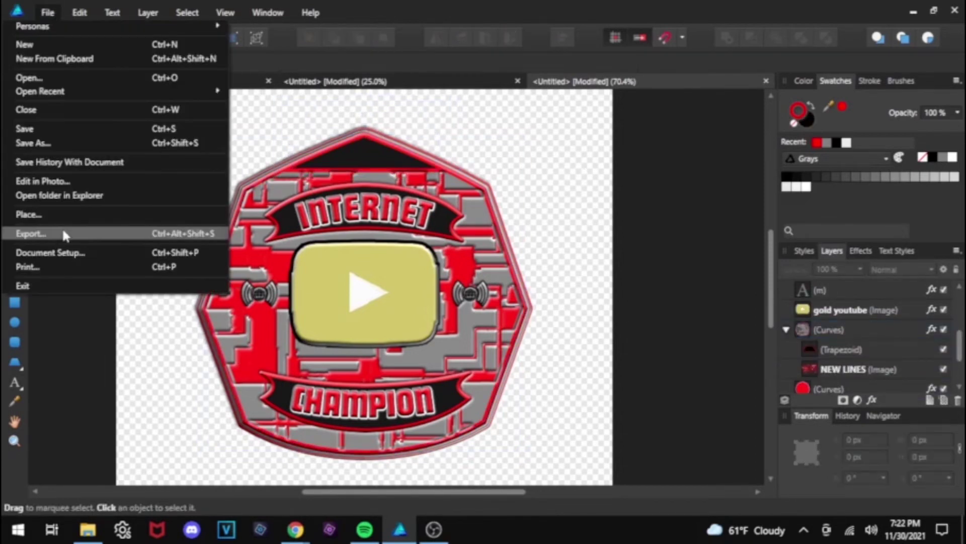
{"action": "left_click", "coordinate": [62, 232]}
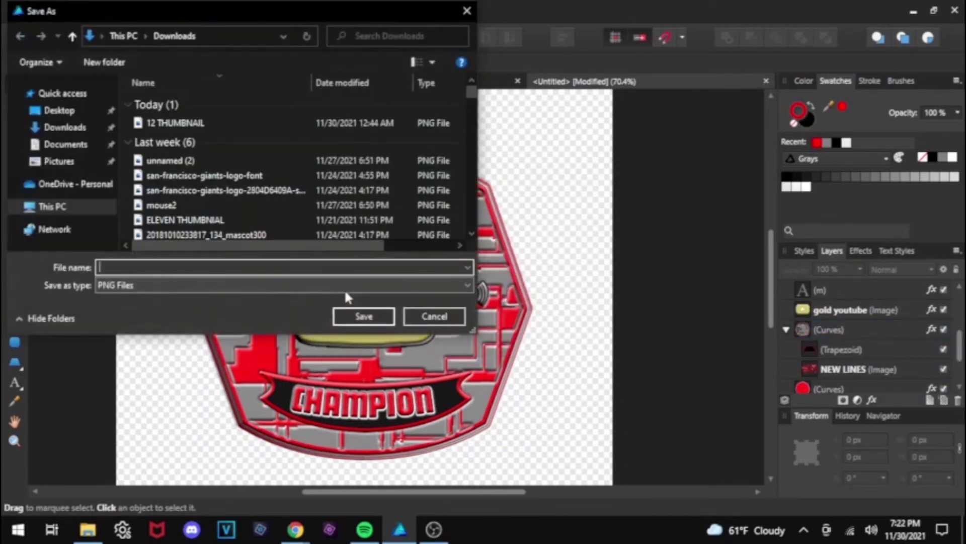
{"action": "left_click", "coordinate": [344, 289]}
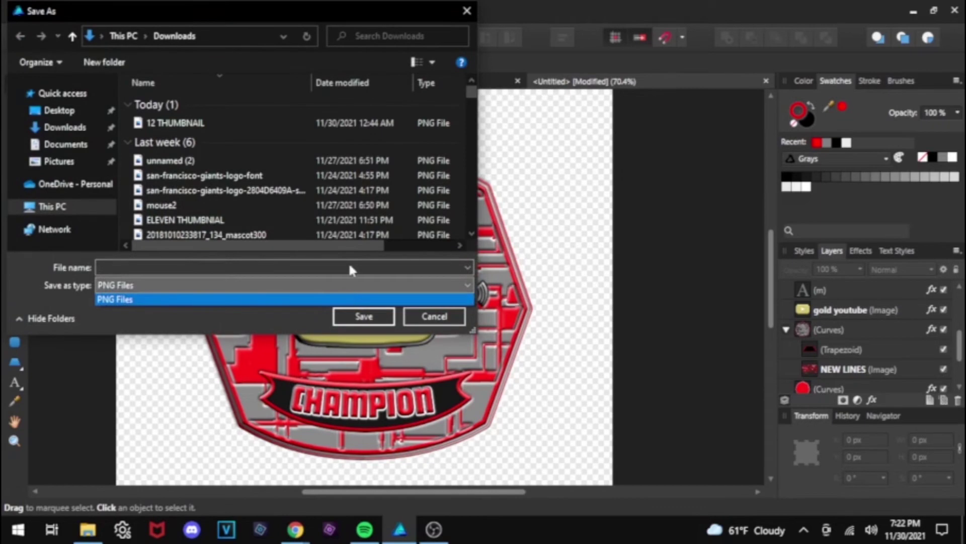
{"action": "left_click", "coordinate": [350, 265]}
{"action": "type", "text": "INTERNET CHAMPIONSHIP FRONT P"}
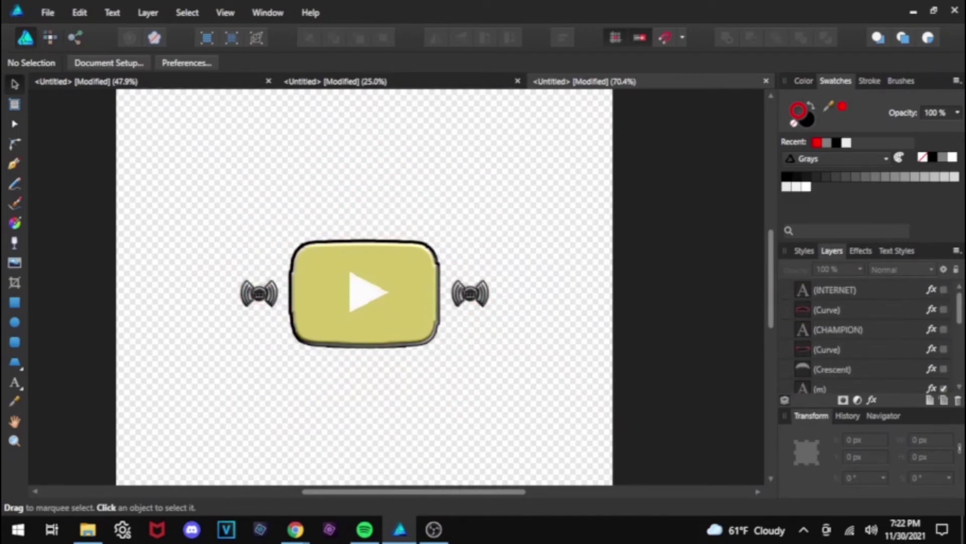
Step: Show the belt reference image and shift it to the right so its left side plate lies on the canvas
{"action": "left_click_drag", "start_coordinate": [960, 322], "coordinate": [959, 380]}
{"action": "left_click", "coordinate": [944, 369]}
{"action": "left_click_drag", "start_coordinate": [322, 190], "coordinate": [624, 166]}
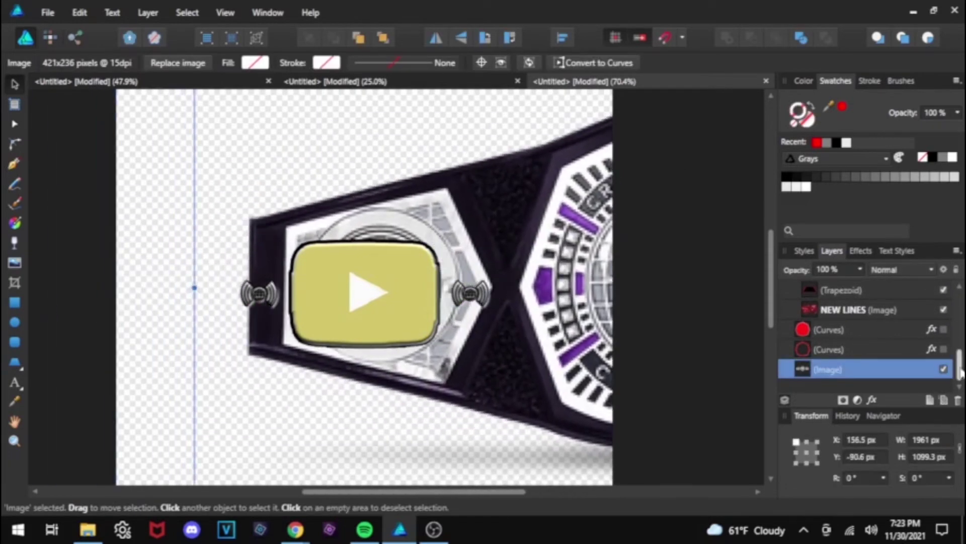
Step: Hide both globe icons and the gold YouTube logo so only the belt reference image is visible
{"action": "left_click_drag", "start_coordinate": [960, 370], "coordinate": [960, 337]}
{"action": "scroll", "coordinate": [959, 337], "scroll_direction": "up", "scroll_amount": 1}
{"action": "scroll", "coordinate": [960, 338], "scroll_direction": "down", "scroll_amount": 1}
{"action": "left_click", "coordinate": [944, 349]}
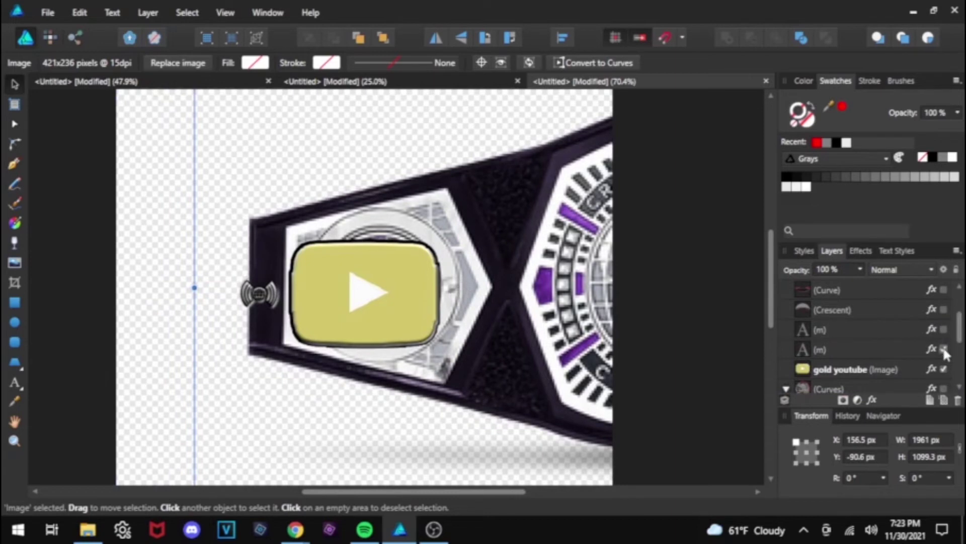
{"action": "left_click", "coordinate": [944, 329]}
{"action": "left_click", "coordinate": [943, 369]}
Step: Enlarge the belt reference image and reposition it with its left side plate fully on the canvas
{"action": "left_click_drag", "start_coordinate": [772, 304], "coordinate": [772, 358]}
{"action": "left_click_drag", "start_coordinate": [194, 436], "coordinate": [47, 507]}
{"action": "left_click_drag", "start_coordinate": [302, 282], "coordinate": [382, 281]}
{"action": "scroll", "coordinate": [265, 252], "scroll_direction": "up", "scroll_amount": 2}
Step: Nudge the belt reference image and trace the left side plate's five-sided outline as a closed path with the Pen tool
{"action": "left_click", "coordinate": [15, 163]}
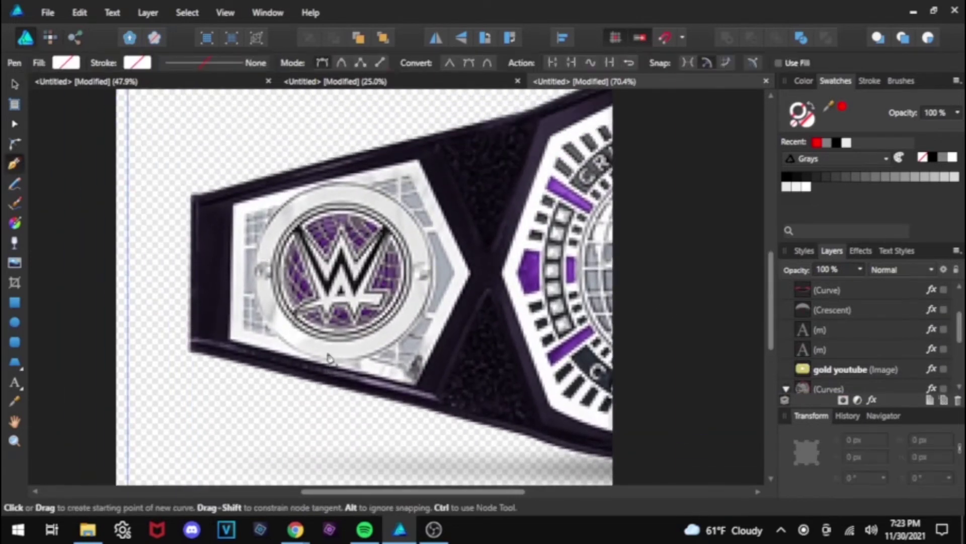
{"action": "left_click", "coordinate": [11, 81]}
{"action": "mouse_move", "coordinate": [445, 200]}
{"action": "left_mouse_down"}
{"action": "mouse_move", "coordinate": [496, 213]}
{"action": "mouse_move", "coordinate": [453, 225]}
{"action": "mouse_move", "coordinate": [455, 237]}
{"action": "mouse_move", "coordinate": [428, 194]}
{"action": "mouse_move", "coordinate": [437, 194]}
{"action": "left_mouse_up"}
{"action": "key", "text": "p"}
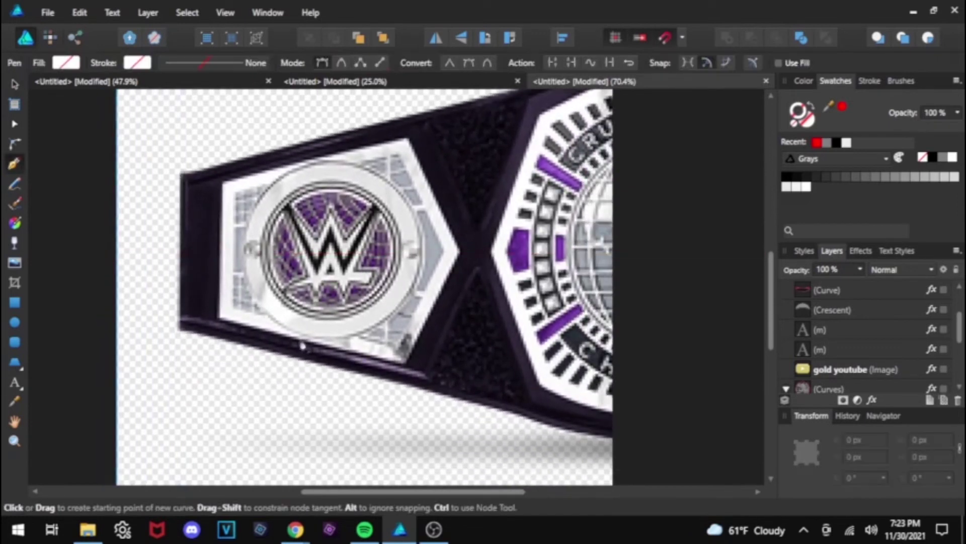
{"action": "left_click", "coordinate": [366, 352]}
{"action": "left_click", "coordinate": [220, 317]}
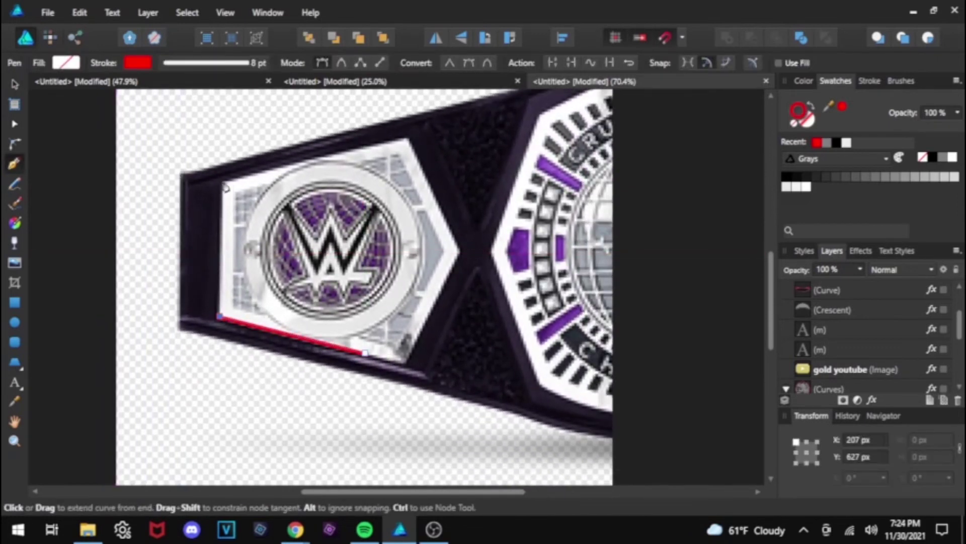
{"action": "left_click", "coordinate": [405, 362]}
{"action": "left_click", "coordinate": [365, 352]}
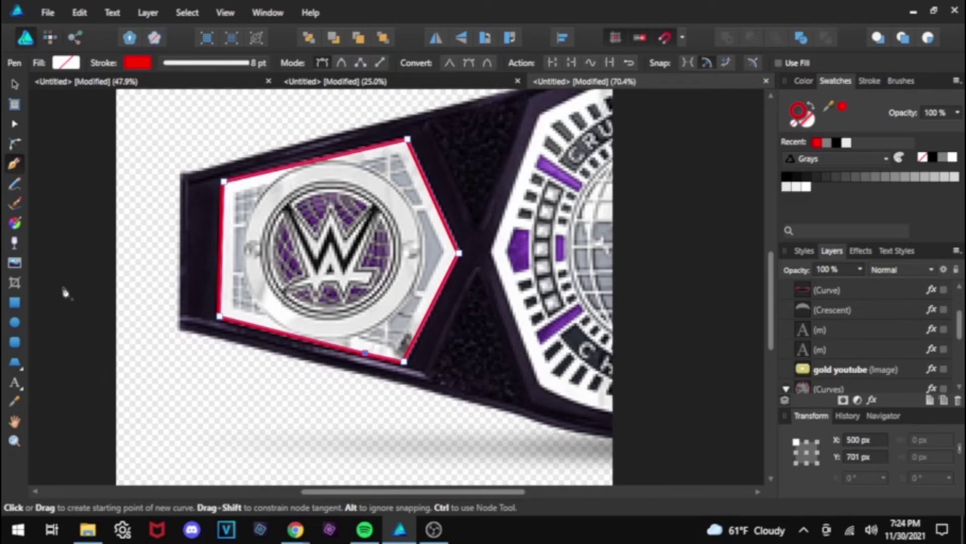
Step: Duplicate the traced side plate outline to get three stacked curves, and set the uppermost curve's stroke width to 10 pt
{"action": "scroll", "coordinate": [856, 302], "scroll_direction": "up", "scroll_amount": 1}
{"action": "scroll", "coordinate": [856, 291], "scroll_direction": "down", "scroll_amount": 4}
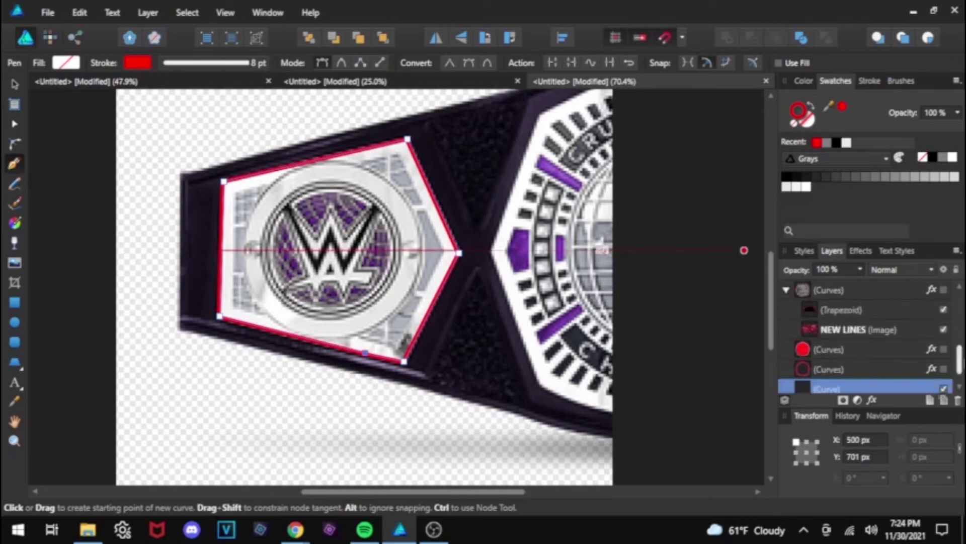
{"action": "key", "text": "ctrl+j"}
{"action": "key", "text": "ctrl+j"}
{"action": "key", "text": "ctrl+j"}
{"action": "left_click", "coordinate": [869, 81]}
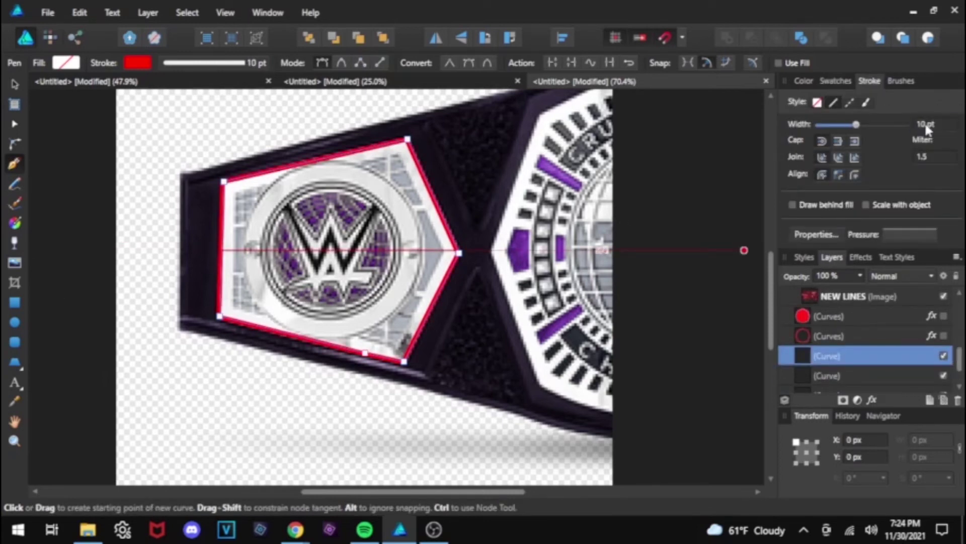
{"action": "scroll", "coordinate": [887, 340], "scroll_direction": "down", "scroll_amount": 2}
{"action": "left_click", "coordinate": [886, 336]}
{"action": "left_click", "coordinate": [887, 316]}
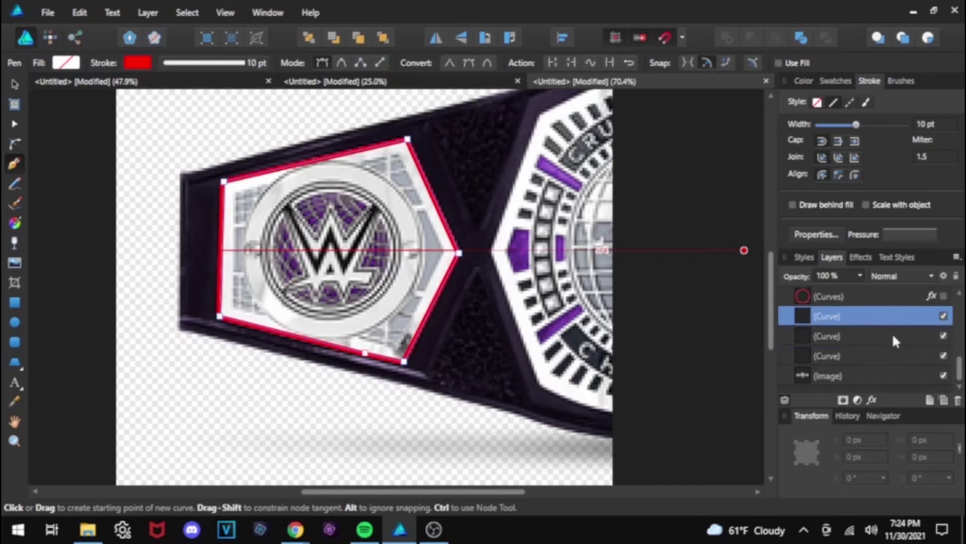
Step: Set the middle outline curve's stroke width to 20 pt and the lowest outline curve's to 30 pt
{"action": "left_click", "coordinate": [892, 335]}
{"action": "left_click", "coordinate": [936, 124]}
{"action": "type", "text": "20"}
{"action": "key", "text": "Return"}
{"action": "left_click", "coordinate": [870, 355]}
{"action": "left_click", "coordinate": [929, 124]}
{"action": "type", "text": "30"}
{"action": "key", "text": "Return"}
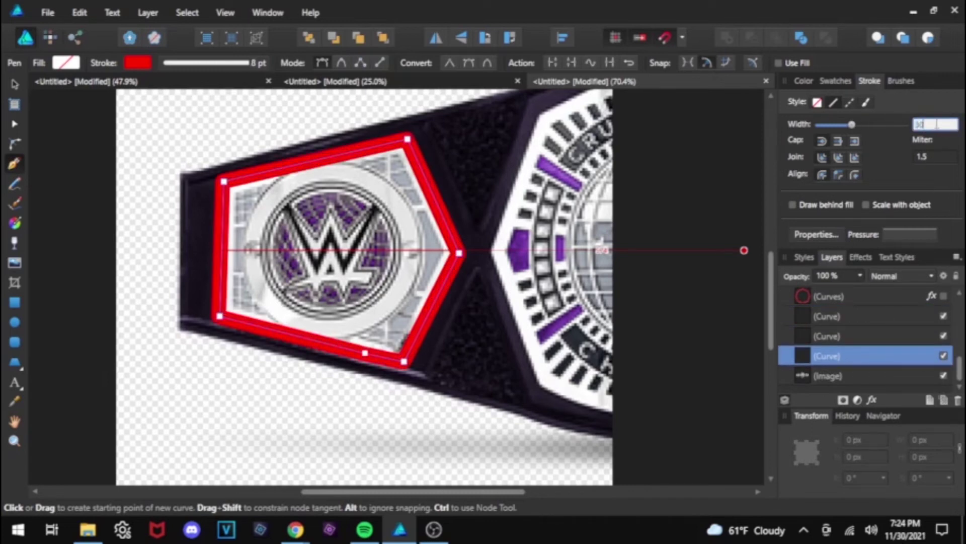
Step: Color the stroke of the lowest, 30 pt outline curve gray
{"action": "left_click", "coordinate": [803, 80]}
{"action": "left_click", "coordinate": [835, 80]}
{"action": "left_click", "coordinate": [826, 142]}
{"action": "left_click", "coordinate": [855, 310]}
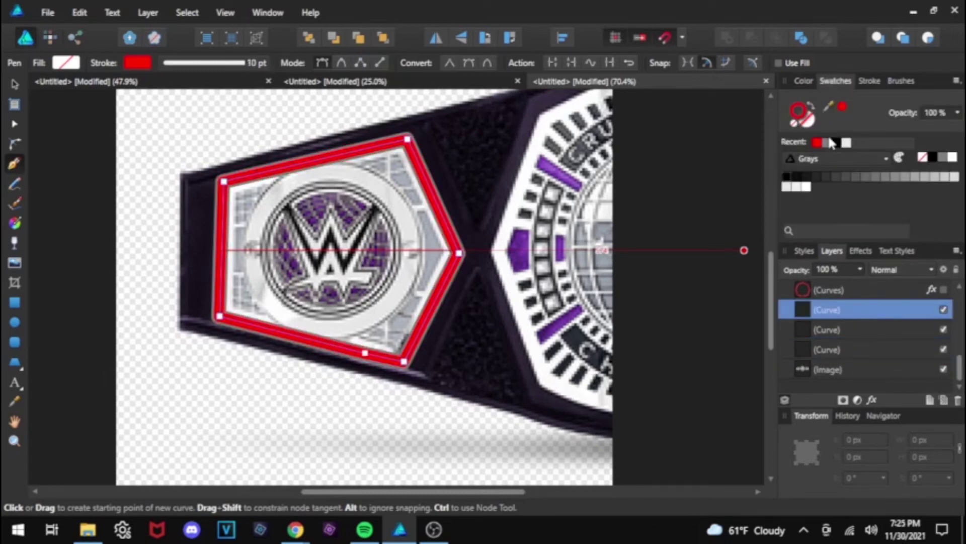
Step: Give the uppermost, 10 pt curve a gray fill and stroke, and nest the NEW LINES image inside it
{"action": "left_click", "coordinate": [825, 142]}
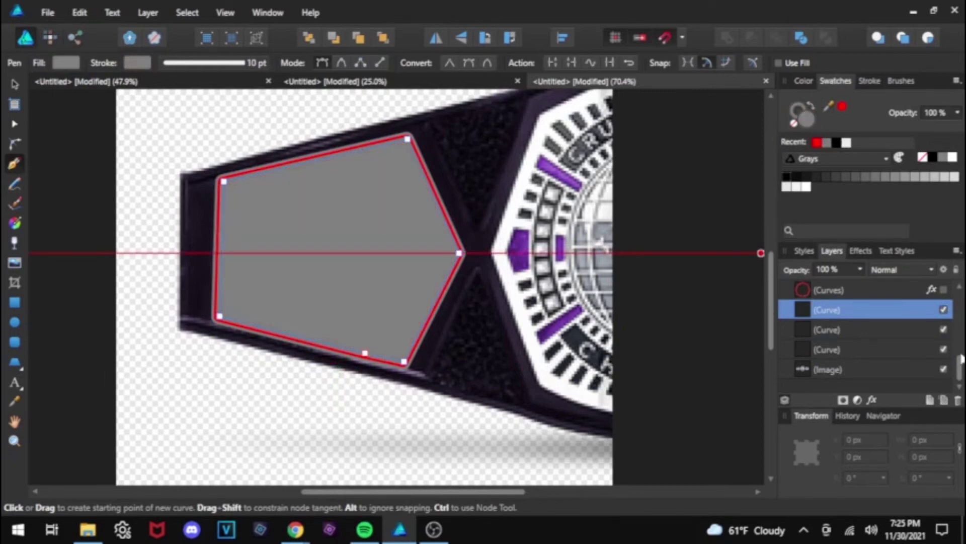
{"action": "left_click_drag", "start_coordinate": [959, 358], "coordinate": [959, 338]}
{"action": "mouse_move", "coordinate": [867, 329]}
{"action": "left_mouse_down"}
{"action": "mouse_move", "coordinate": [867, 385]}
{"action": "mouse_move", "coordinate": [865, 320]}
{"action": "left_mouse_up"}
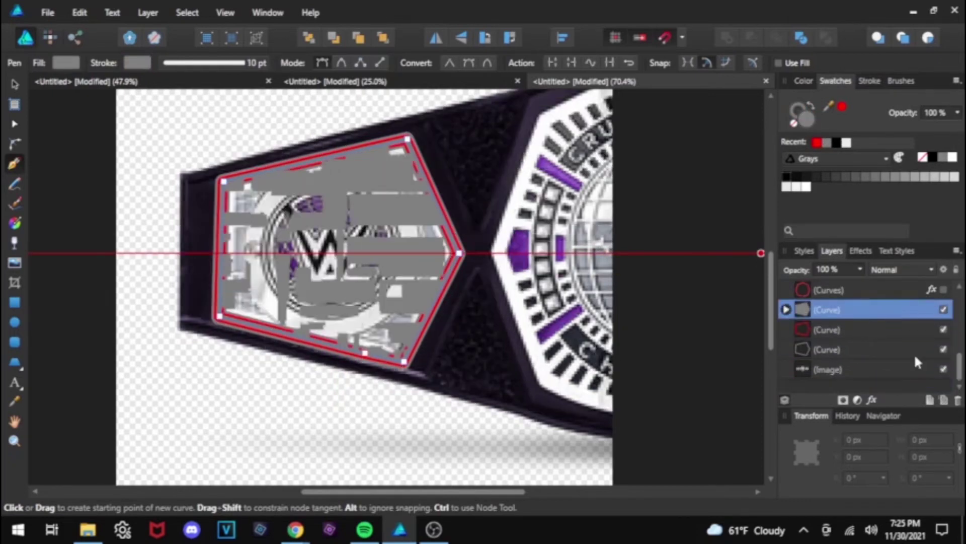
Step: Hide the belt reference image and fill the middle, 20 pt curve with red
{"action": "left_click", "coordinate": [944, 369]}
{"action": "left_click", "coordinate": [898, 330]}
{"action": "left_click", "coordinate": [840, 106]}
Step: Show the gold YouTube logo and both globe icons again
{"action": "left_click_drag", "start_coordinate": [959, 359], "coordinate": [944, 320]}
{"action": "left_click", "coordinate": [943, 349]}
{"action": "key", "text": "v"}
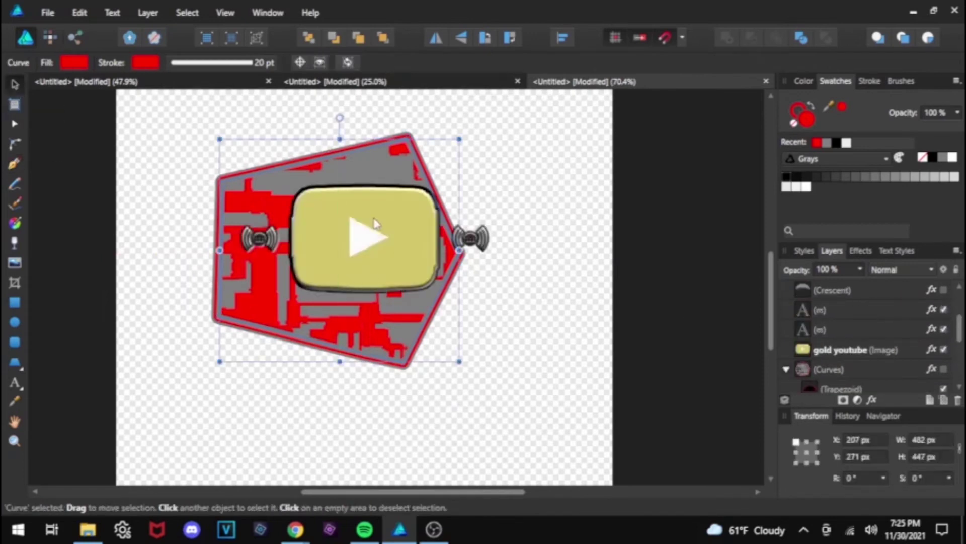
Step: Select the three side plate curves together and shift them right so the plate sits around the YouTube logo
{"action": "scroll", "coordinate": [955, 322], "scroll_direction": "down", "scroll_amount": 2}
{"action": "left_click", "coordinate": [856, 327], "text": "shift"}
{"action": "left_click", "coordinate": [856, 367], "text": "shift"}
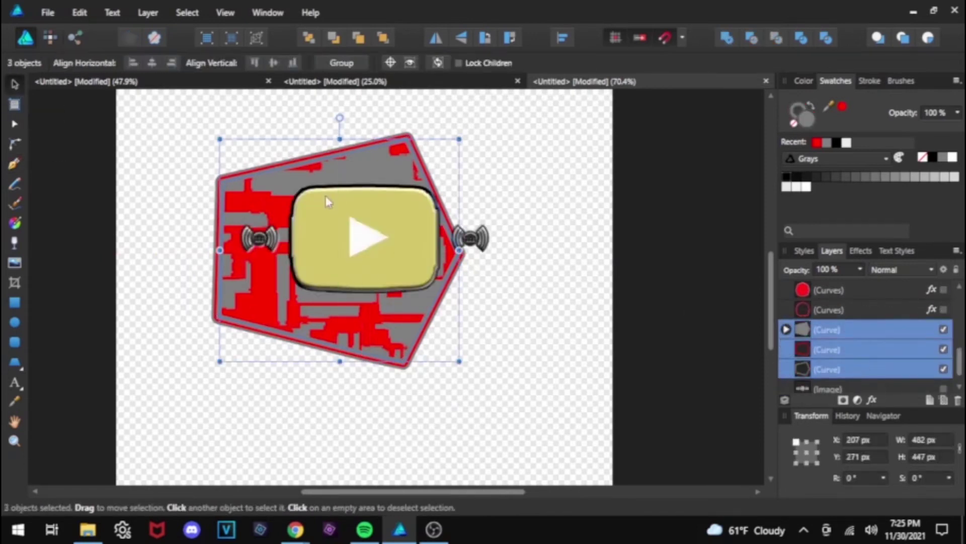
{"action": "left_click_drag", "start_coordinate": [325, 196], "coordinate": [340, 188]}
Step: Shrink the gold YouTube logo to about 234 × 223 px and center it on the side plate
{"action": "left_click_drag", "start_coordinate": [961, 363], "coordinate": [961, 340]}
{"action": "left_click", "coordinate": [863, 310]}
{"action": "left_click_drag", "start_coordinate": [370, 239], "coordinate": [371, 253]}
{"action": "left_click_drag", "start_coordinate": [438, 322], "coordinate": [398, 290]}
Step: Draw an ellipse about 329 × 302 px over the YouTube logo and center it on the side plate
{"action": "left_click", "coordinate": [15, 322]}
{"action": "left_click_drag", "start_coordinate": [297, 184], "coordinate": [454, 331]}
{"action": "key", "text": "v"}
{"action": "left_click_drag", "start_coordinate": [373, 234], "coordinate": [365, 228]}
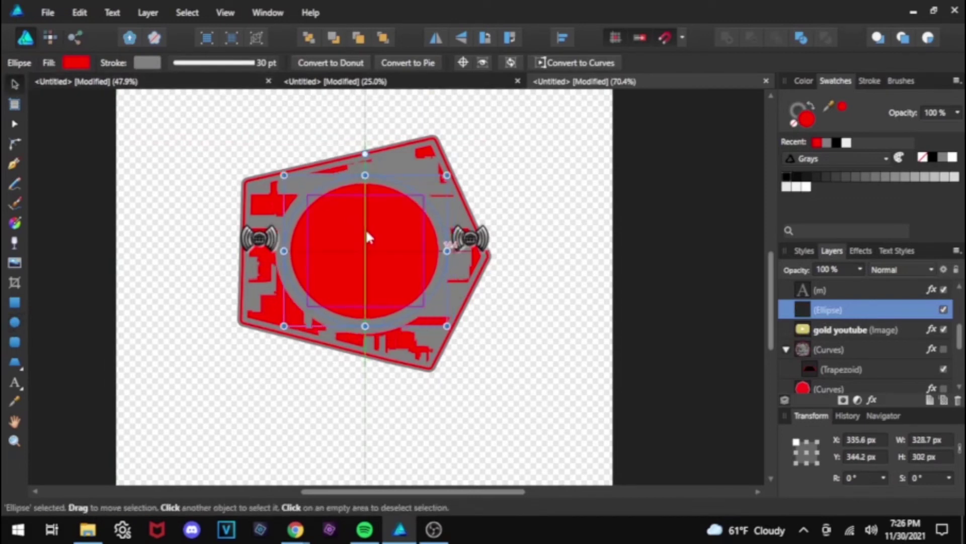
Step: Give the ellipse a black fill and a red stroke
{"action": "left_click", "coordinate": [837, 142]}
{"action": "left_click", "coordinate": [795, 112]}
{"action": "left_click", "coordinate": [841, 107]}
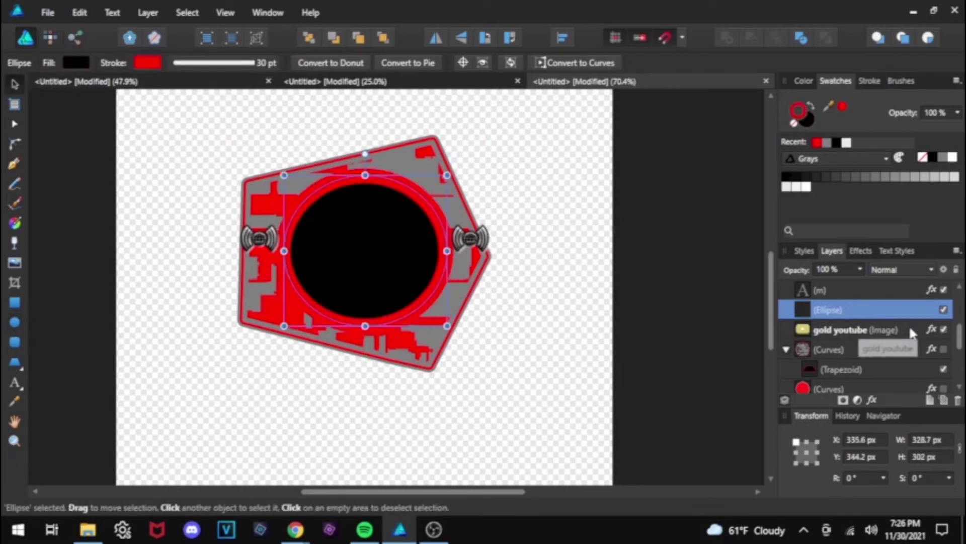
Step: Reorder the ellipse so it lies directly beneath the gold YouTube logo
{"action": "left_click_drag", "start_coordinate": [901, 310], "coordinate": [901, 387]}
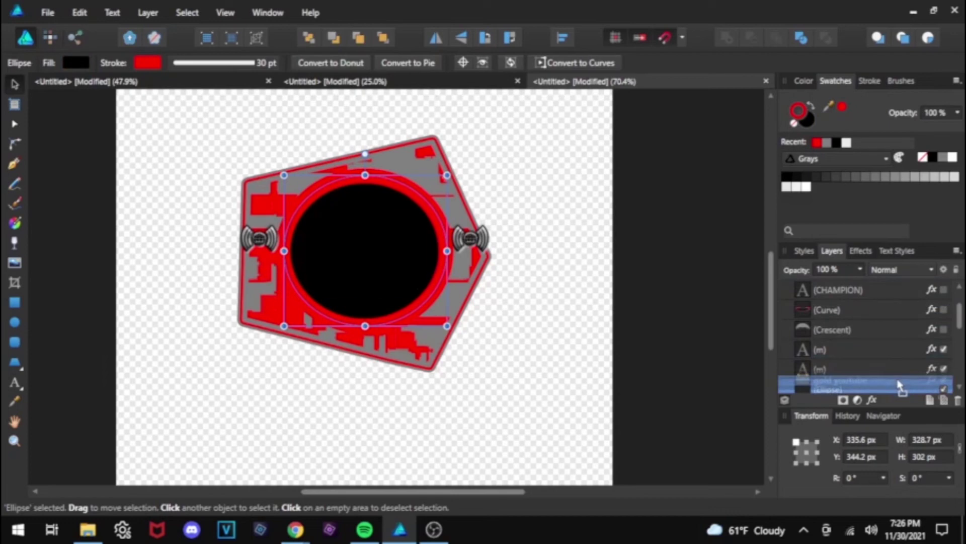
{"action": "left_click_drag", "start_coordinate": [958, 317], "coordinate": [959, 338]}
{"action": "left_click_drag", "start_coordinate": [906, 309], "coordinate": [900, 340]}
Step: Scale the gold YouTube logo down slightly and recenter it inside the black ellipse
{"action": "left_click", "coordinate": [870, 311]}
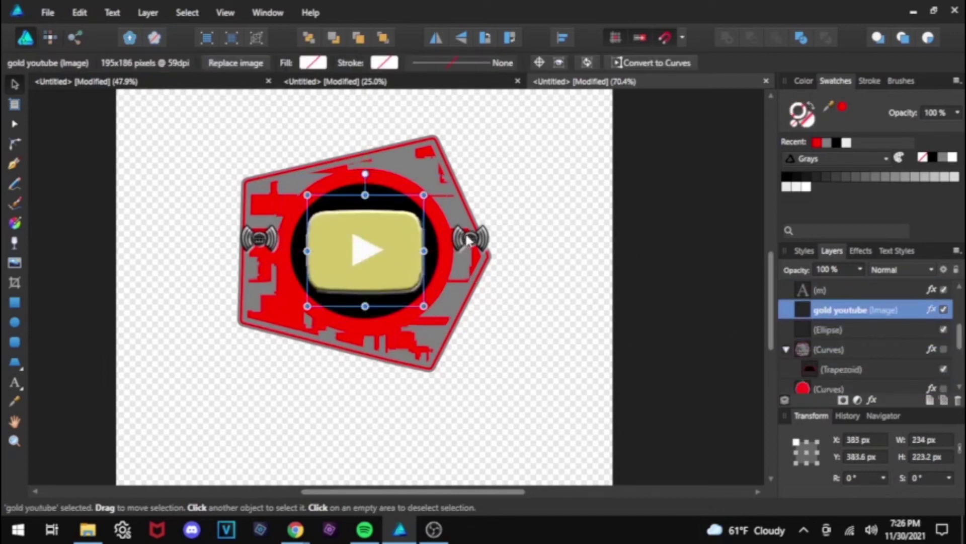
{"action": "left_click_drag", "start_coordinate": [424, 306], "coordinate": [406, 291]}
{"action": "left_click_drag", "start_coordinate": [355, 244], "coordinate": [364, 252]}
Step: Hide both globe icons and enlarge the ellipse to about 347 × 325 px
{"action": "left_click", "coordinate": [866, 332]}
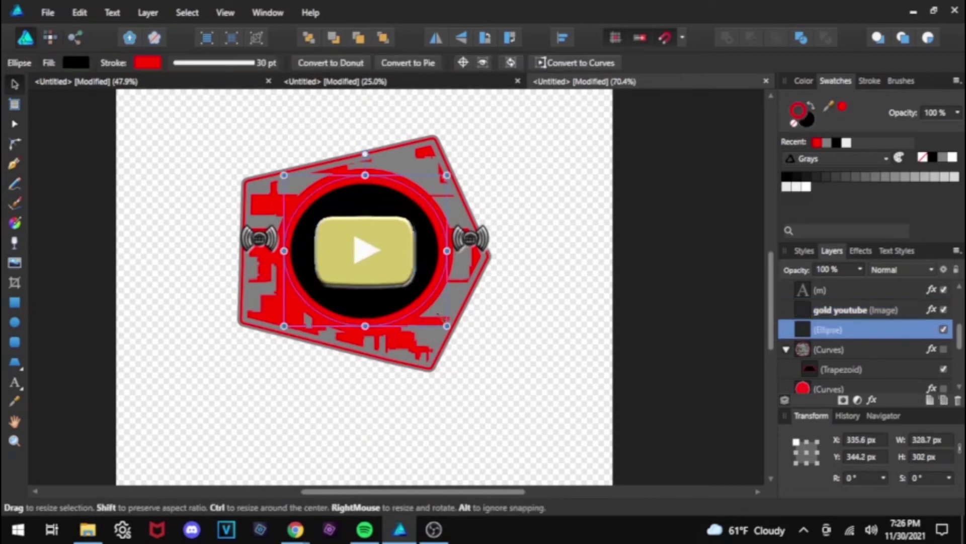
{"action": "left_click_drag", "start_coordinate": [294, 179], "coordinate": [284, 175]}
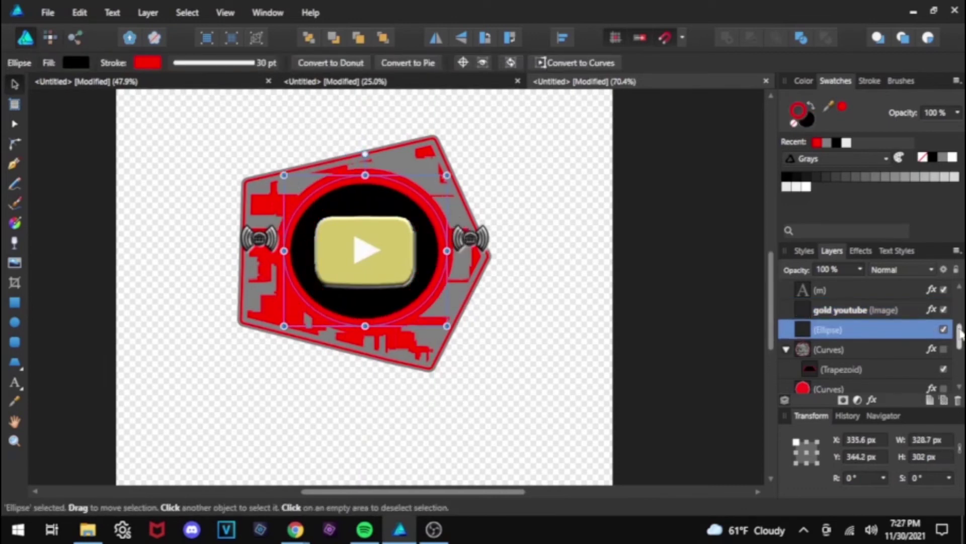
{"action": "scroll", "coordinate": [957, 337], "scroll_direction": "up", "scroll_amount": 3}
{"action": "left_click", "coordinate": [944, 349]}
{"action": "left_click_drag", "start_coordinate": [447, 326], "coordinate": [456, 337]}
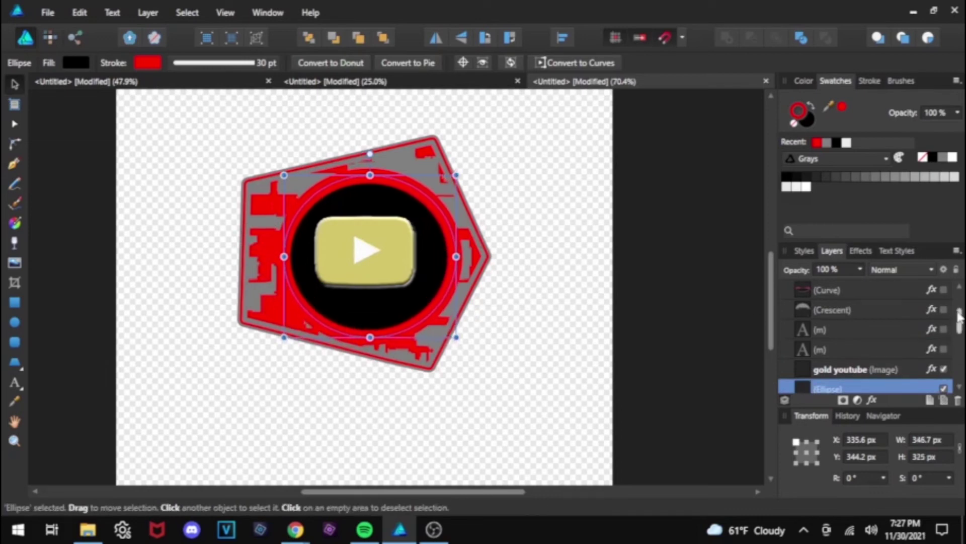
Step: Nest the ellipse inside the patterned gray plate curve and enlarge it to about 356 × 332 px
{"action": "scroll", "coordinate": [902, 313], "scroll_direction": "down", "scroll_amount": 3}
{"action": "left_click_drag", "start_coordinate": [901, 310], "coordinate": [848, 309]}
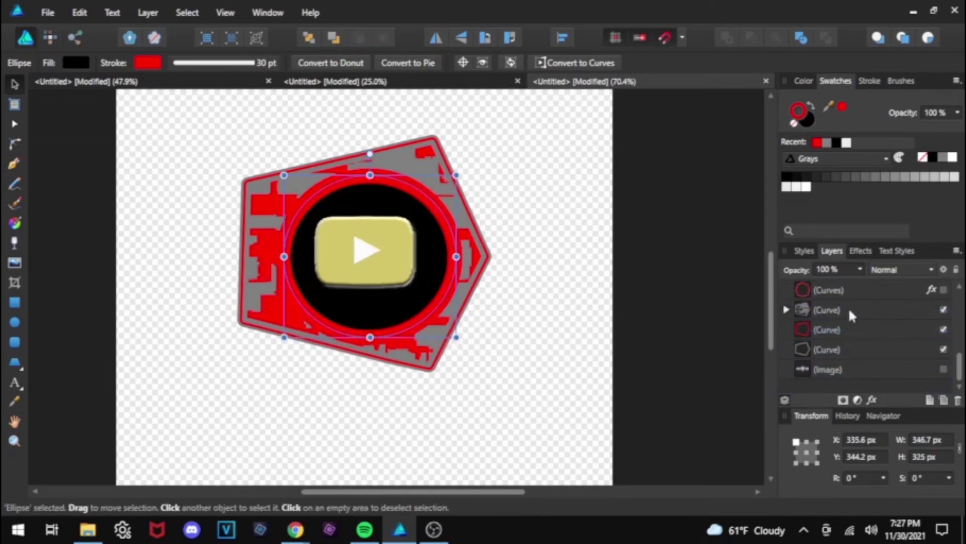
{"action": "scroll", "coordinate": [855, 322], "scroll_direction": "up", "scroll_amount": 2}
{"action": "left_click_drag", "start_coordinate": [283, 173], "coordinate": [279, 171]}
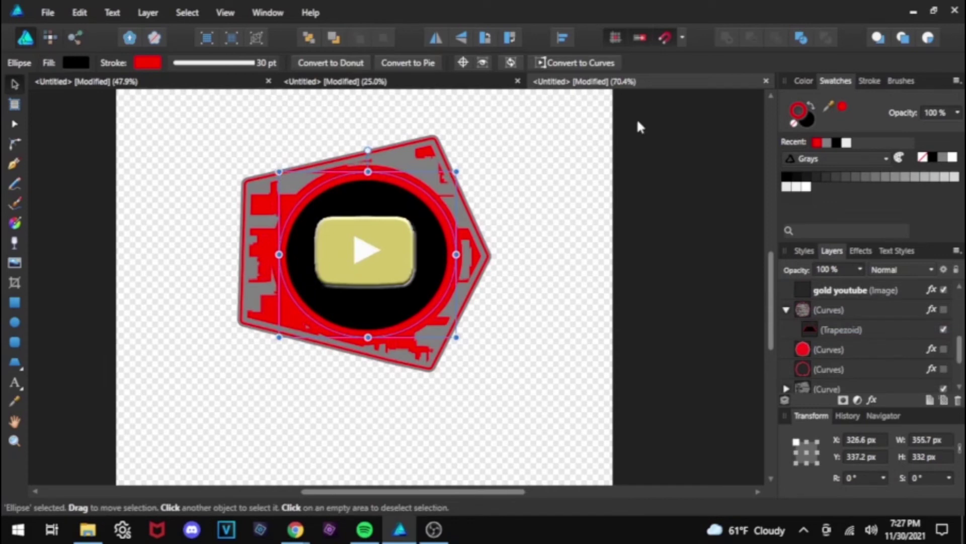
Step: Change the ellipse to a red fill with a black stroke, and enlarge the centered YouTube logo to about 234 × 223 px
{"action": "left_click", "coordinate": [792, 120]}
{"action": "left_click", "coordinate": [817, 142]}
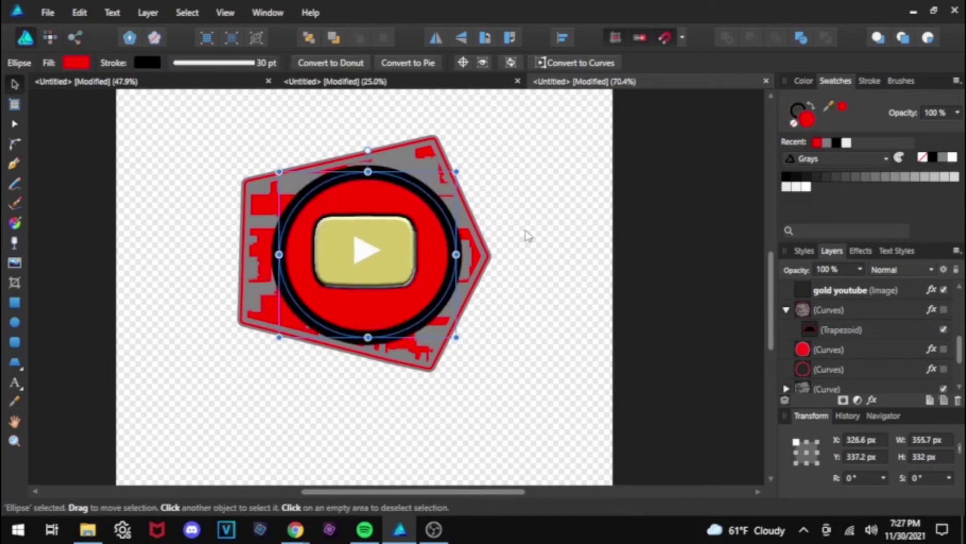
{"action": "left_click", "coordinate": [901, 297]}
{"action": "left_click_drag", "start_coordinate": [416, 203], "coordinate": [431, 186]}
{"action": "left_click_drag", "start_coordinate": [382, 264], "coordinate": [376, 274]}
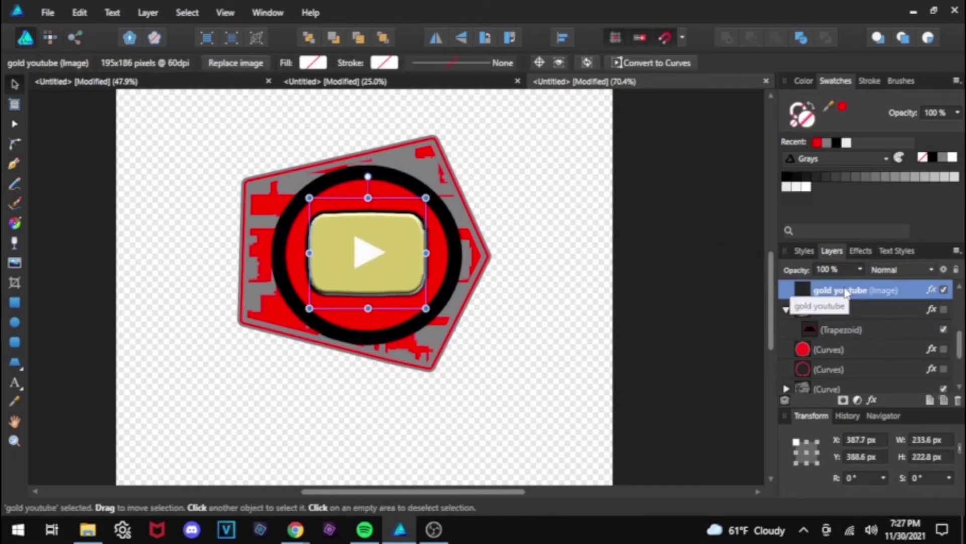
Step: Apply the 3D and Bevel/Emboss effects to all three side plate curves
{"action": "scroll", "coordinate": [865, 327], "scroll_direction": "down", "scroll_amount": 3}
{"action": "left_click", "coordinate": [881, 329]}
{"action": "left_click", "coordinate": [855, 369], "text": "shift"}
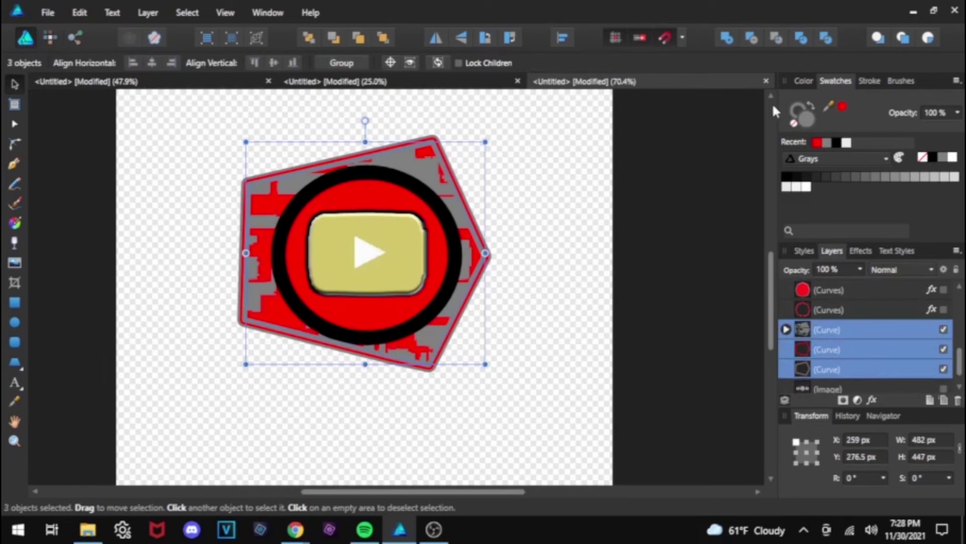
{"action": "left_click", "coordinate": [861, 250]}
{"action": "scroll", "coordinate": [855, 328], "scroll_direction": "down", "scroll_amount": 3}
{"action": "left_click", "coordinate": [800, 292]}
{"action": "left_click", "coordinate": [800, 368]}
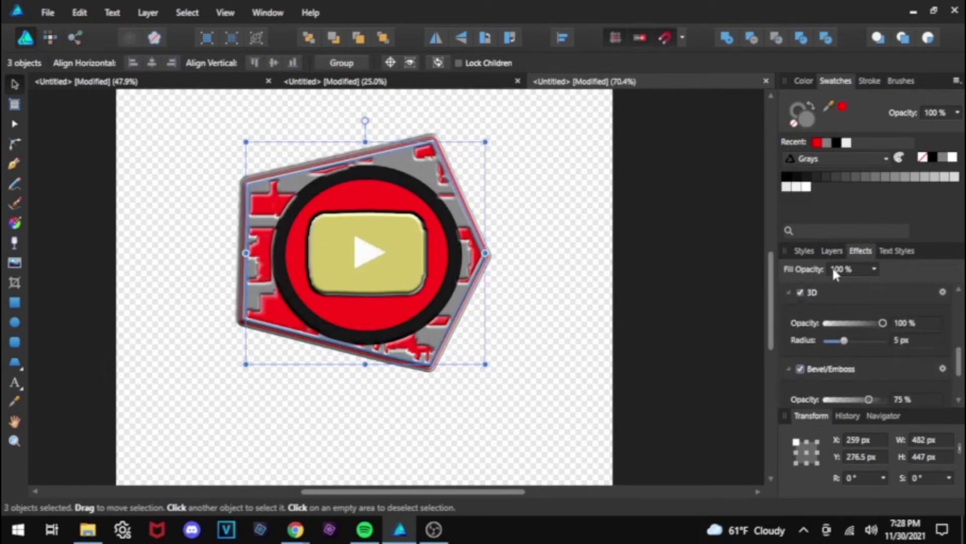
Step: Export the side plate as a PNG file named INTERNET SIDEPLATE LEFT
{"action": "left_click", "coordinate": [576, 292]}
{"action": "left_click", "coordinate": [47, 12]}
{"action": "left_click", "coordinate": [59, 235]}
{"action": "left_click", "coordinate": [544, 345]}
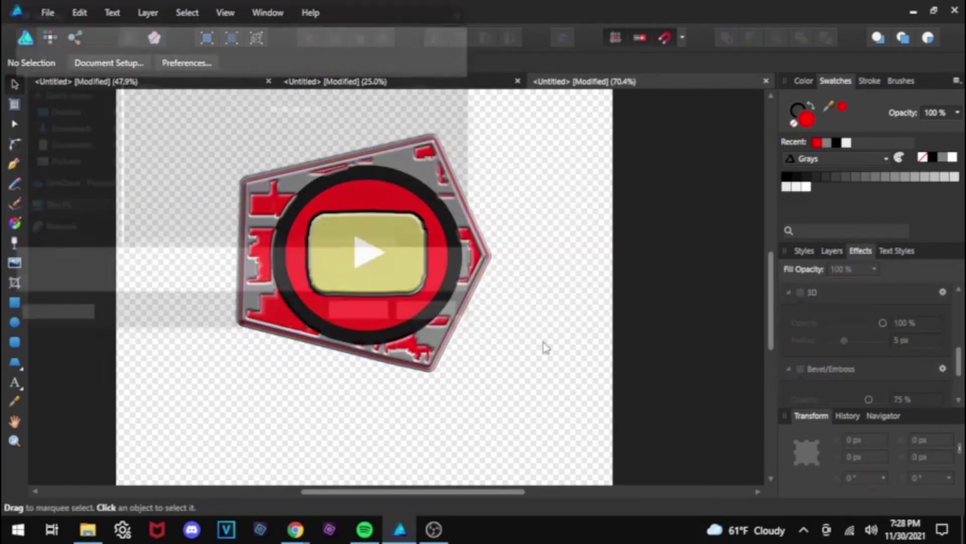
{"action": "type", "text": "INTERNET SIDEPLATE ONE"}
{"action": "key", "text": "Return"}
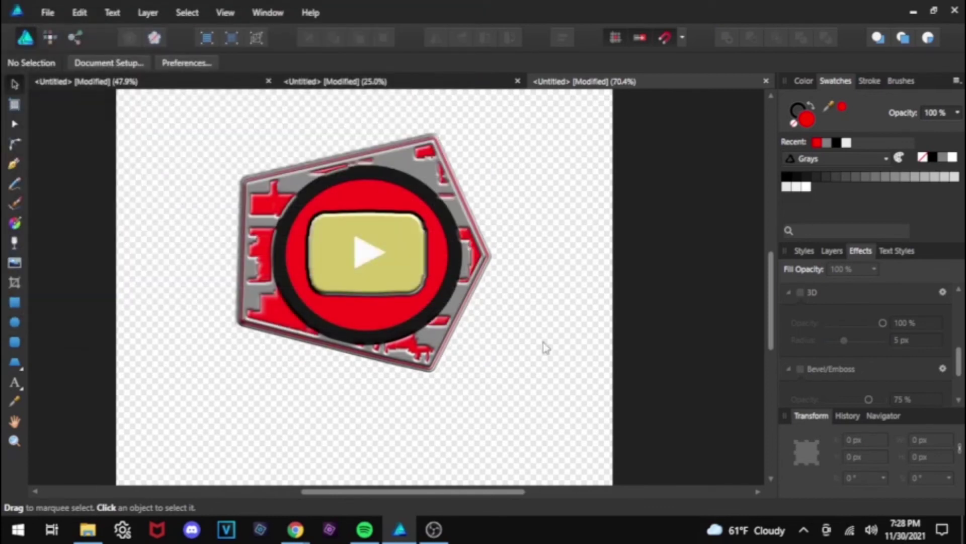
Step: Select the three side plate curves and flip them horizontally to form the right side plate
{"action": "left_click", "coordinate": [833, 250]}
{"action": "left_click", "coordinate": [855, 332]}
{"action": "left_click", "coordinate": [855, 349], "text": "shift"}
{"action": "left_click", "coordinate": [856, 369], "text": "shift"}
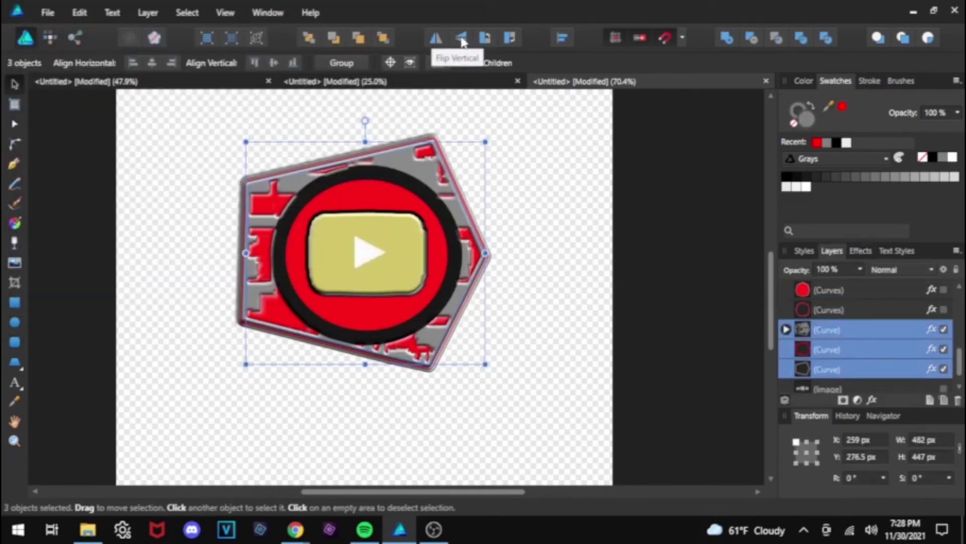
{"action": "left_click", "coordinate": [436, 39]}
Step: Export the flipped side plate as a PNG file named INTERNET SIDEPLATE RIGHT
{"action": "left_click", "coordinate": [48, 12]}
{"action": "left_click", "coordinate": [65, 231]}
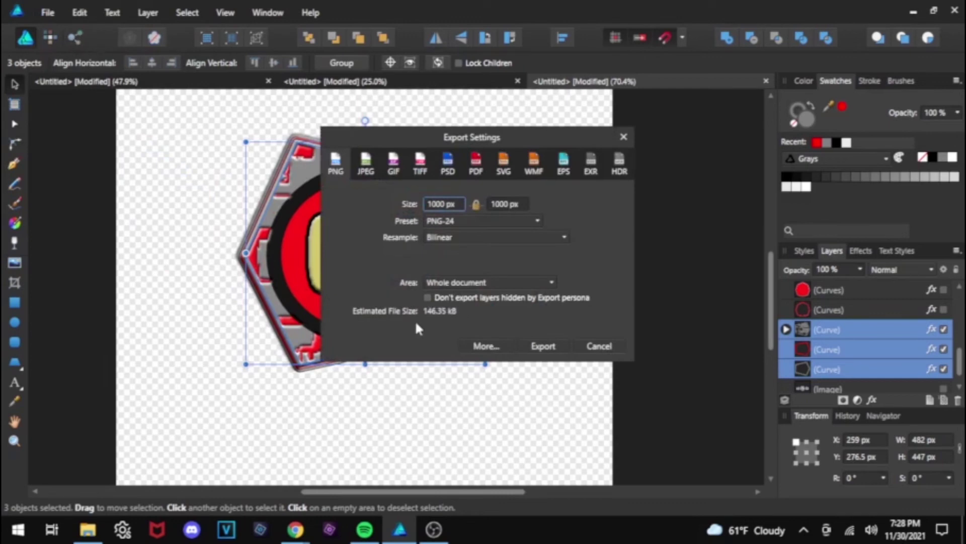
{"action": "left_click", "coordinate": [543, 346]}
{"action": "left_click", "coordinate": [195, 123]}
{"action": "double_click", "coordinate": [223, 267]}
{"action": "type", "text": "RIGHT"}
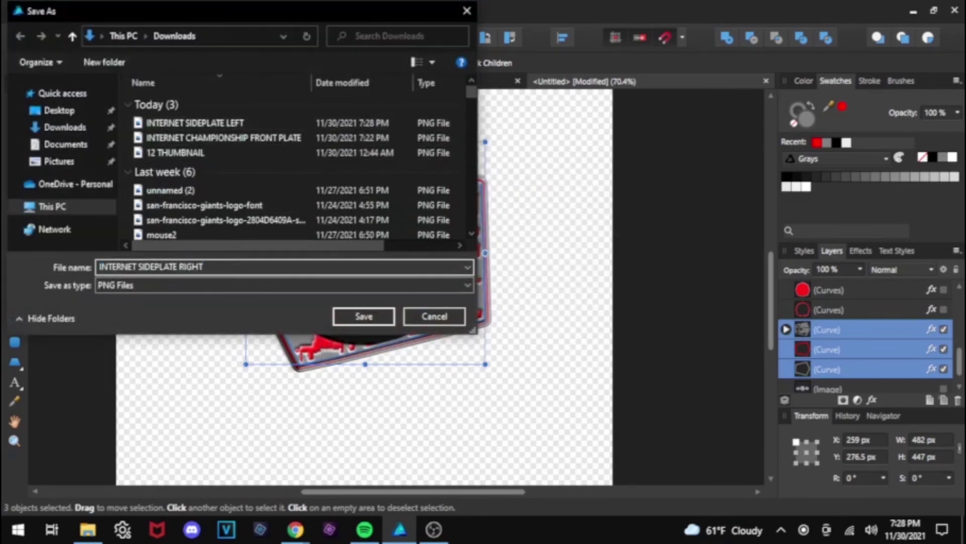
{"action": "key", "text": "Return"}
Step: Create a new web document with the WXGA 720p (1280 x 720) page preset
{"action": "left_click", "coordinate": [47, 12]}
{"action": "left_click", "coordinate": [80, 30]}
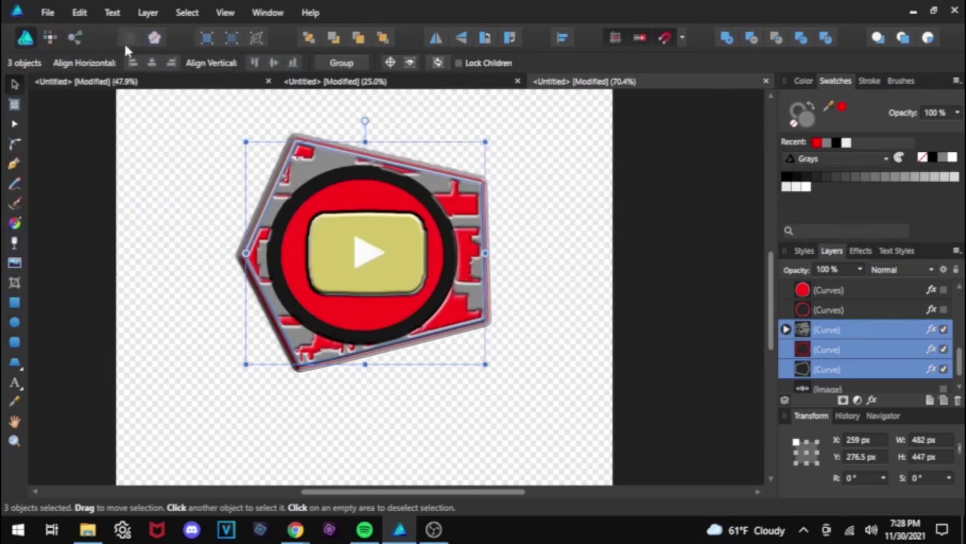
{"action": "left_click", "coordinate": [528, 98]}
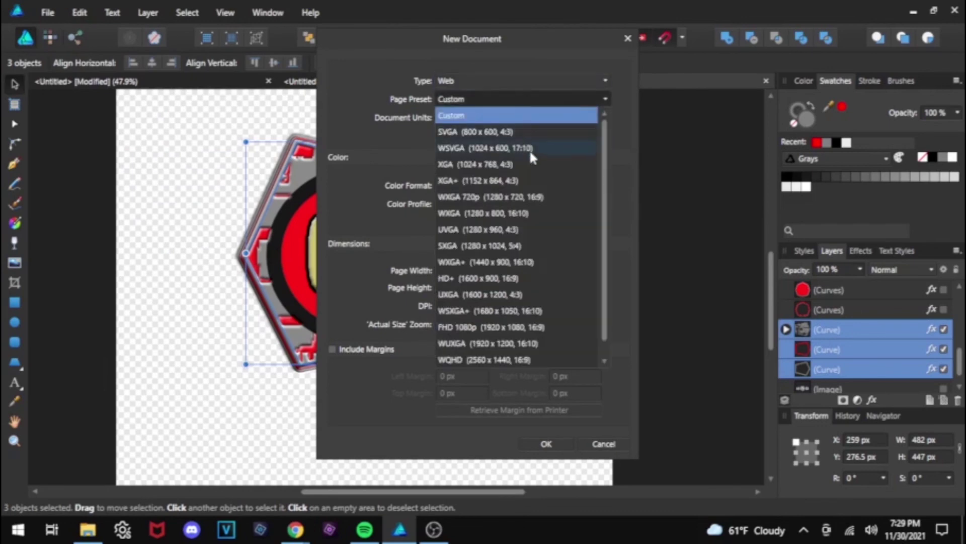
{"action": "left_click", "coordinate": [533, 195]}
{"action": "left_click", "coordinate": [546, 443]}
Step: Place the INTERNET SIDEPLATE RIGHT, INTERNET SIDEPLATE LEFT and INTERNET CHAMPIONSHIP FRONT PLATE images centered on the new canvas
{"action": "left_click", "coordinate": [47, 12]}
{"action": "left_click", "coordinate": [31, 212]}
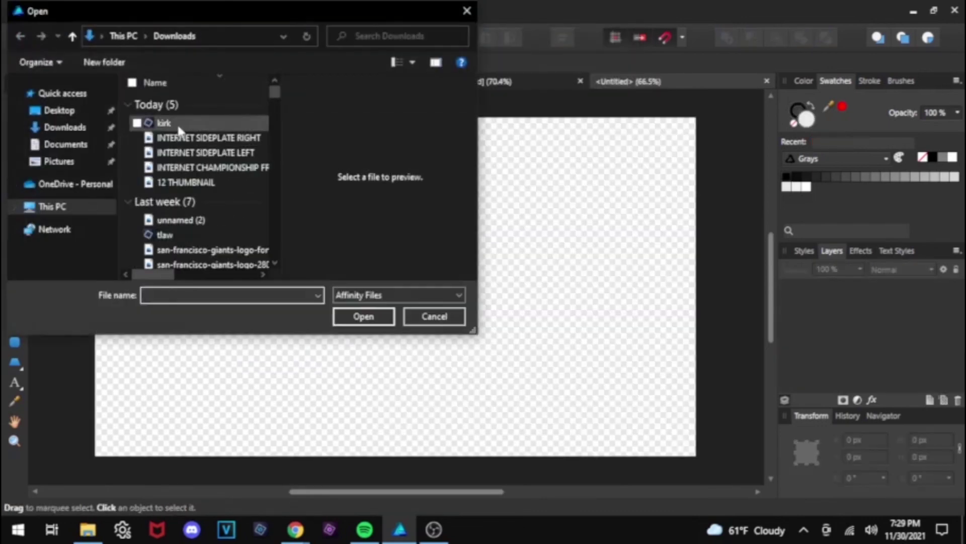
{"action": "left_click", "coordinate": [180, 137]}
{"action": "left_click", "coordinate": [179, 152], "text": "ctrl"}
{"action": "left_click", "coordinate": [179, 167], "text": "ctrl"}
{"action": "left_click", "coordinate": [361, 313]}
{"action": "left_click_drag", "start_coordinate": [385, 294], "coordinate": [447, 239]}
Step: Move the INTERNET SIDEPLATE LEFT image out to the left of the front plate, at about X -85 px, Y -140 px
{"action": "left_click", "coordinate": [859, 306]}
{"action": "left_click_drag", "start_coordinate": [349, 309], "coordinate": [244, 298]}
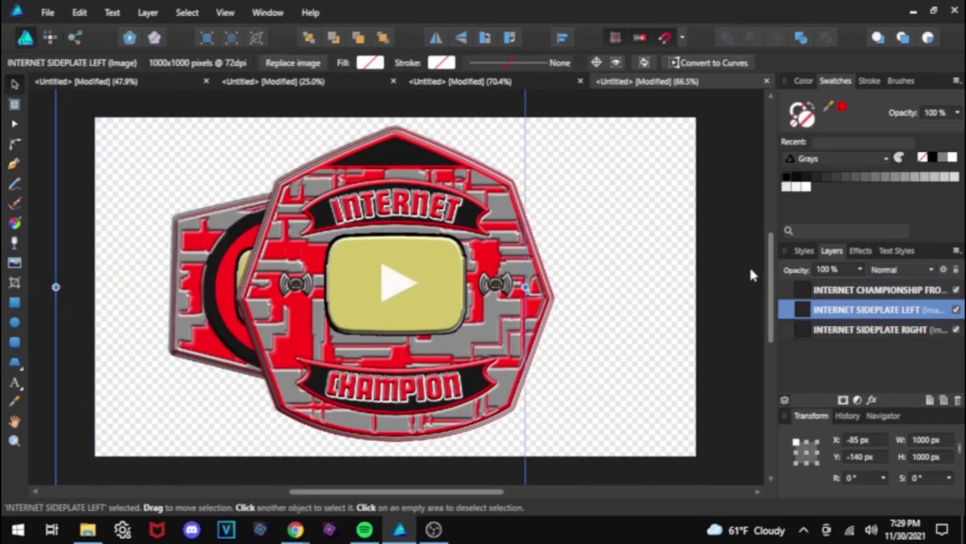
Step: Scale the INTERNET SIDEPLATE LEFT image down to about 380 x 380 px beside the upper part of the front plate
{"action": "left_click_drag", "start_coordinate": [770, 282], "coordinate": [771, 341]}
{"action": "left_click_drag", "start_coordinate": [525, 399], "coordinate": [320, 194]}
{"action": "left_click_drag", "start_coordinate": [770, 327], "coordinate": [771, 283]}
{"action": "left_click_drag", "start_coordinate": [56, 285], "coordinate": [141, 199]}
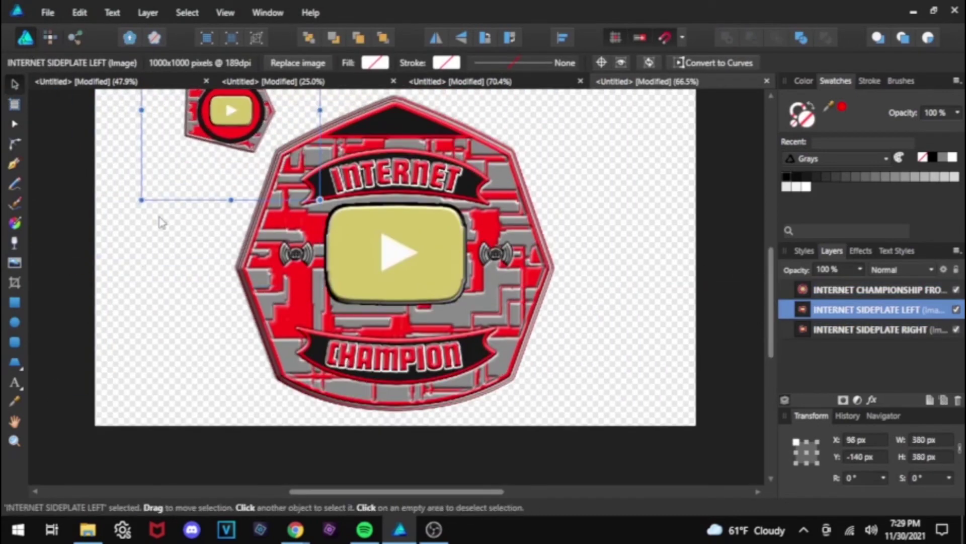
Step: Scale the INTERNET CHAMPIONSHIP FRONT PLATE image down to about three quarters of its size and center it on the canvas
{"action": "left_click", "coordinate": [855, 289]}
{"action": "scroll", "coordinate": [761, 293], "scroll_direction": "down", "scroll_amount": 3}
{"action": "left_click_drag", "start_coordinate": [630, 400], "coordinate": [514, 281]}
{"action": "scroll", "coordinate": [756, 300], "scroll_direction": "up", "scroll_amount": 3}
{"action": "scroll", "coordinate": [756, 300], "scroll_direction": "up", "scroll_amount": 3}
{"action": "left_click_drag", "start_coordinate": [364, 293], "coordinate": [425, 361]}
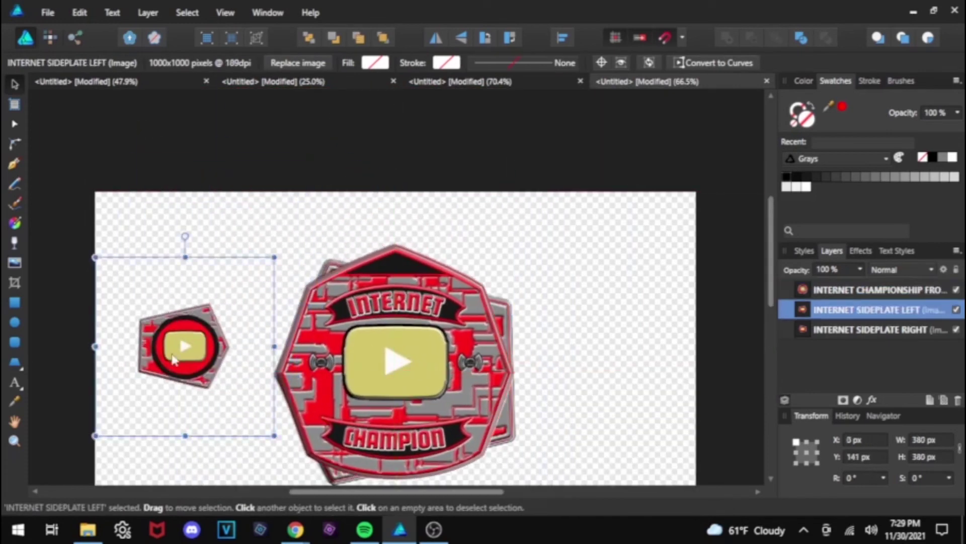
Step: Enlarge the INTERNET SIDEPLATE LEFT image to about 550 x 550 px and position it left of the front plate, at about X -62 px, Y 85 px
{"action": "left_click_drag", "start_coordinate": [172, 359], "coordinate": [172, 373]}
{"action": "left_click_drag", "start_coordinate": [272, 275], "coordinate": [365, 208]}
{"action": "left_click_drag", "start_coordinate": [263, 324], "coordinate": [235, 364]}
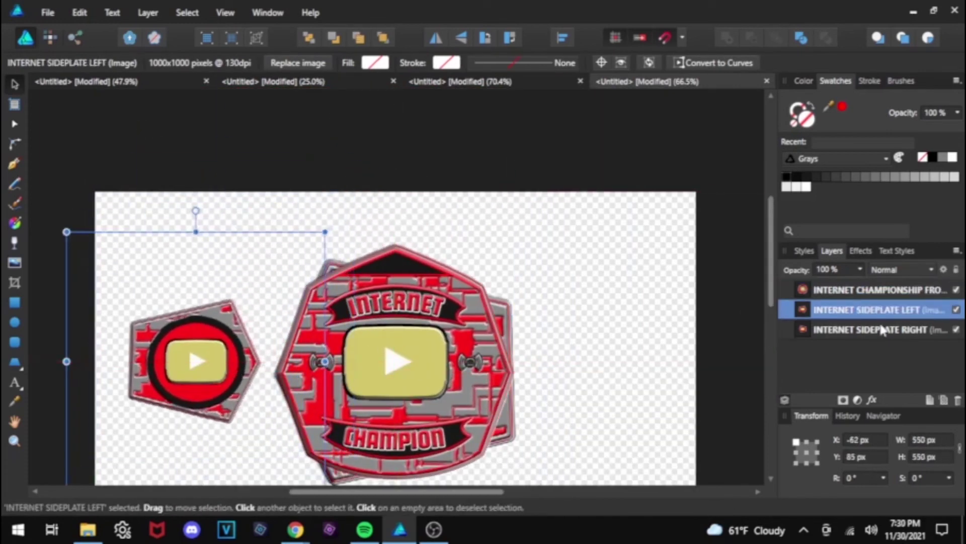
Step: Scale the INTERNET SIDEPLATE RIGHT image down to about 522 x 522 px and place it over the left side plate
{"action": "left_click", "coordinate": [881, 327]}
{"action": "left_click_drag", "start_coordinate": [386, 247], "coordinate": [528, 192]}
{"action": "left_click_drag", "start_coordinate": [770, 262], "coordinate": [770, 313]}
{"action": "left_click_drag", "start_coordinate": [305, 444], "coordinate": [176, 284]}
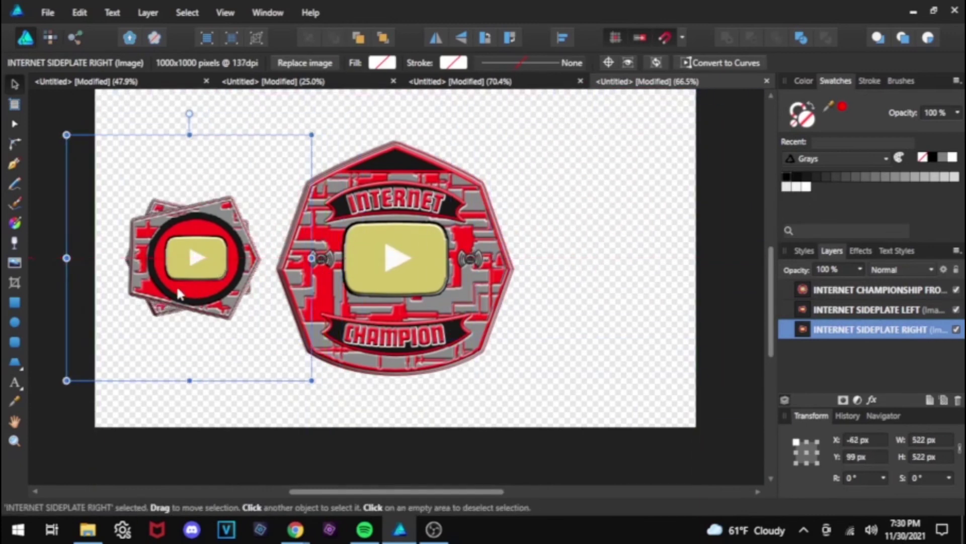
Step: Flip the right side plate horizontally to compare it with the left side plate, and flip it back
{"action": "left_click", "coordinate": [437, 39]}
{"action": "left_click_drag", "start_coordinate": [212, 240], "coordinate": [217, 241]}
{"action": "left_click", "coordinate": [437, 39]}
Step: Move the INTERNET SIDEPLATE RIGHT image out to the right of the front plate, at about X 810 px, Y 99 px
{"action": "left_click_drag", "start_coordinate": [200, 202], "coordinate": [604, 204]}
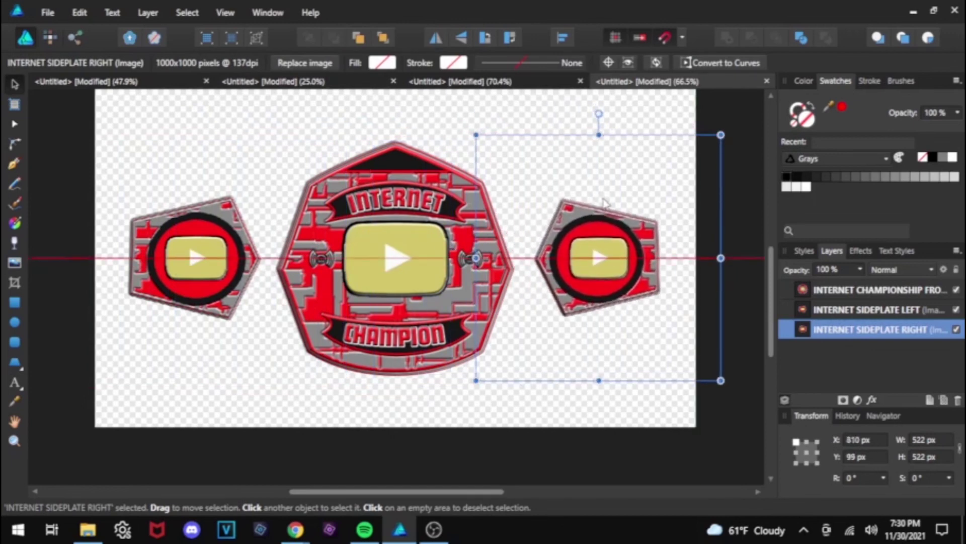
{"action": "left_click_drag", "start_coordinate": [606, 202], "coordinate": [603, 203]}
{"action": "left_click", "coordinate": [734, 120]}
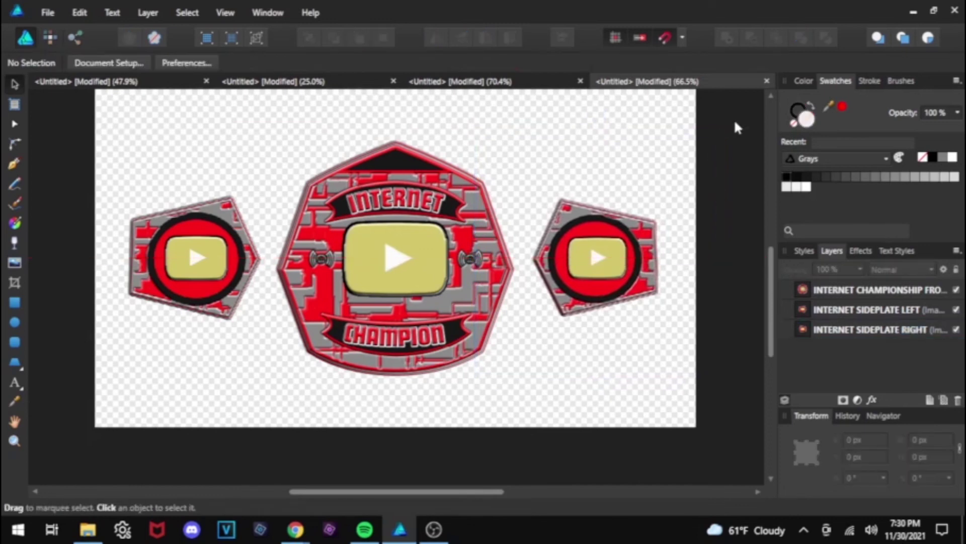